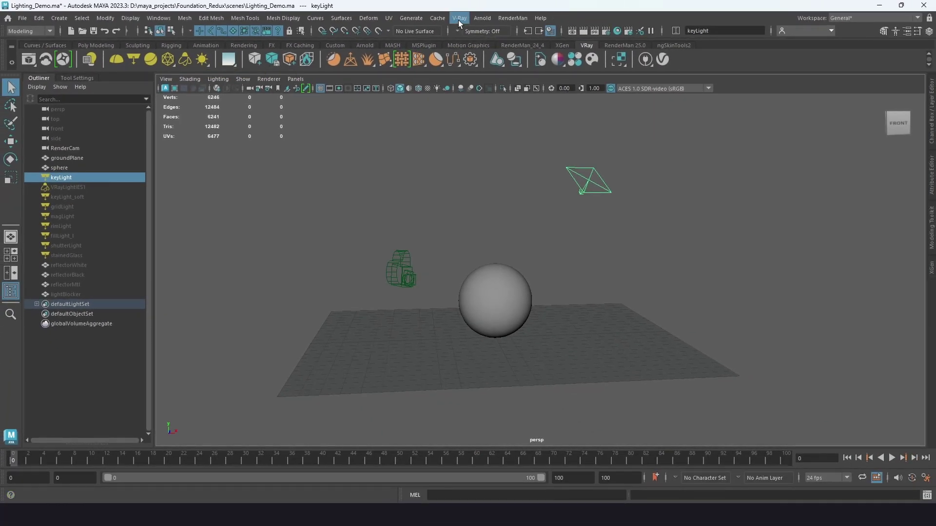
Look through the V-Ray light types and light utilities available for creation.
click(458, 20)
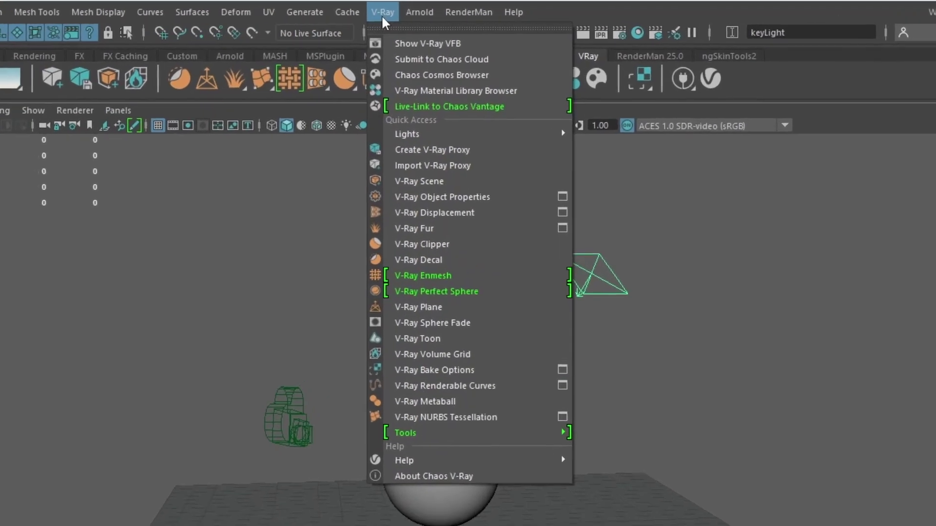
mouse_move(441, 133)
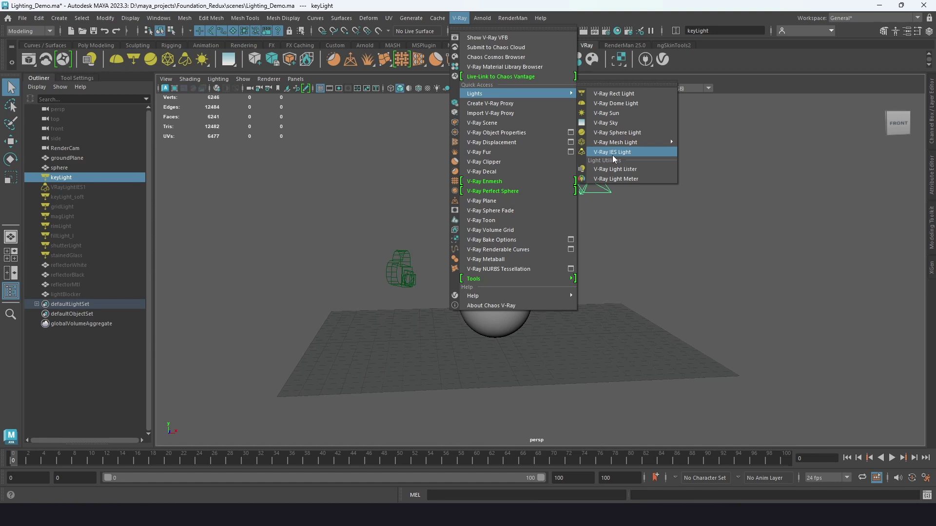
click(462, 21)
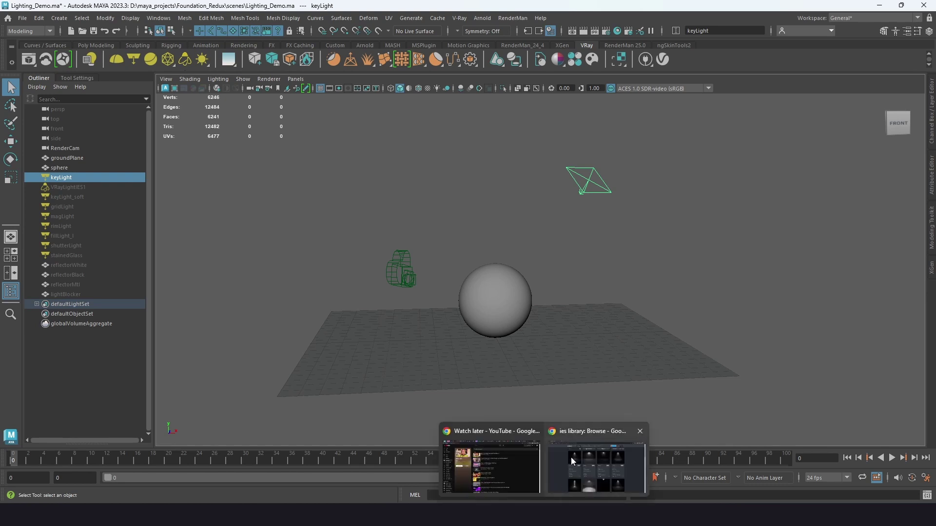
Switch to the ies library website in Chrome and browse its list of manufacturers.
click(573, 431)
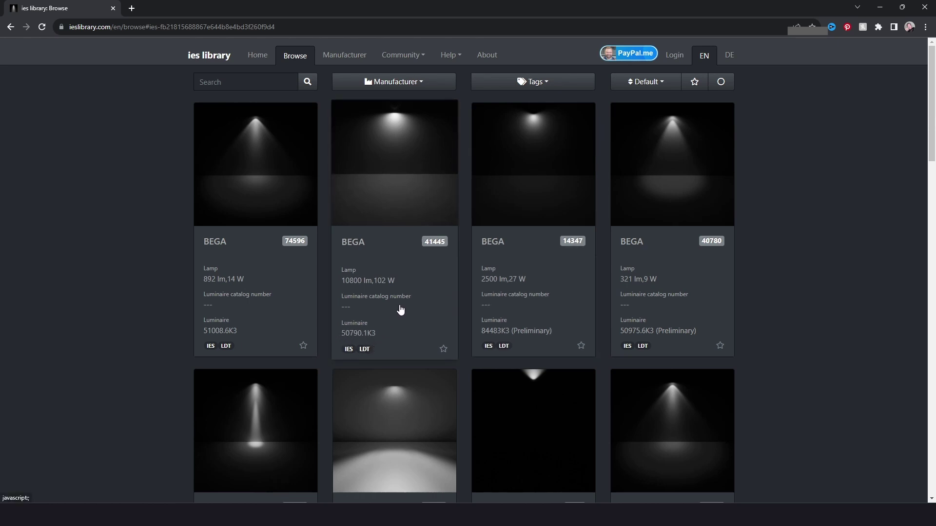
click(428, 86)
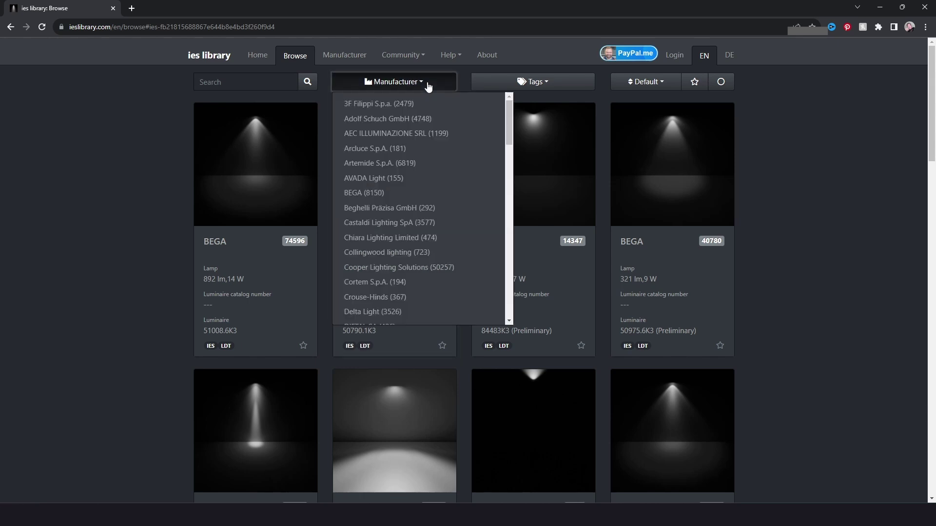
scroll(437, 242, down, 3)
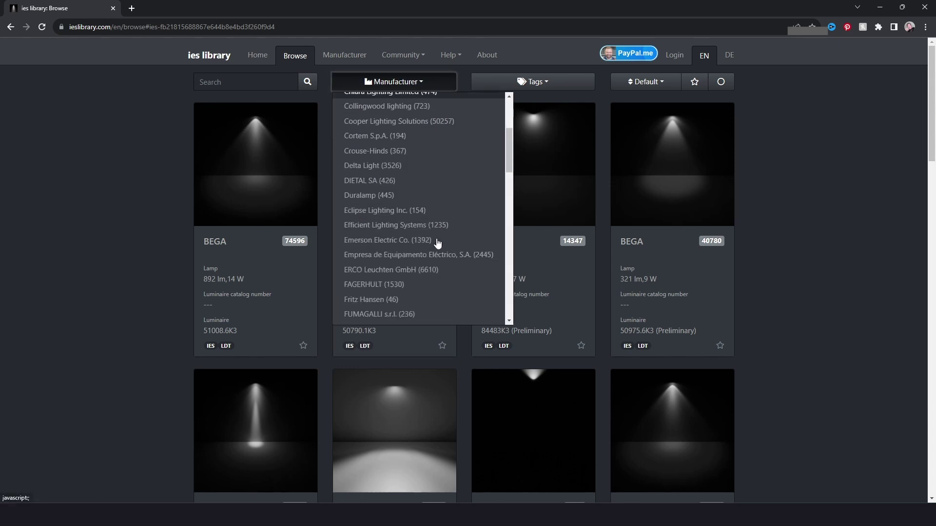
scroll(437, 242, down, 3)
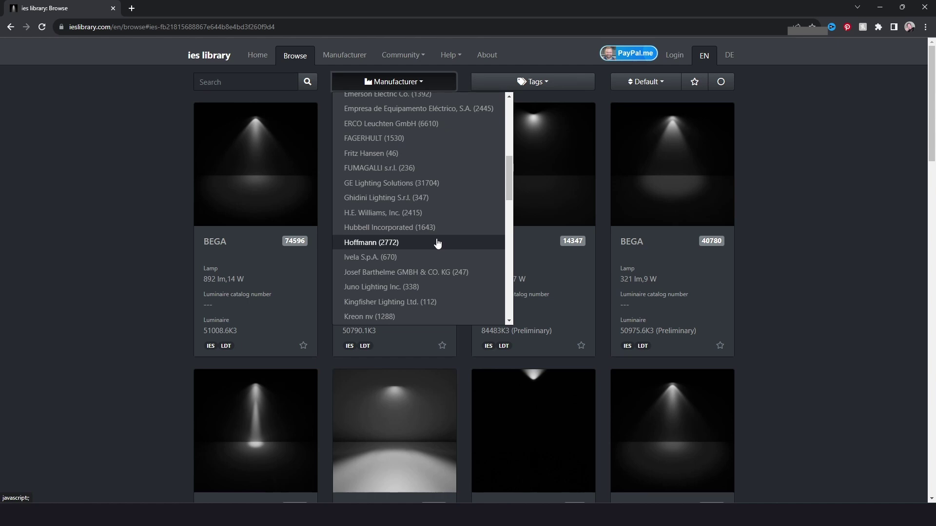
click(827, 244)
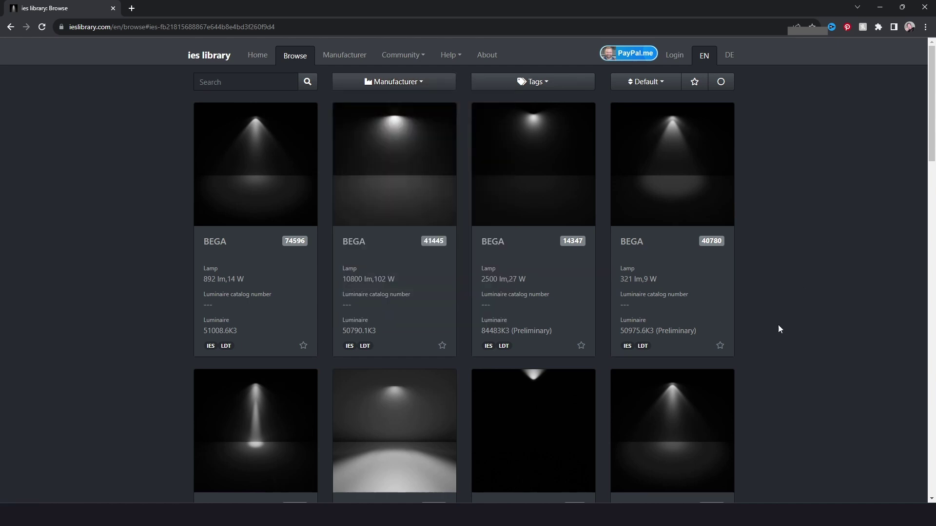
Switch back to Maya, unhide VRayLightIES1 and show its shape attributes.
click(638, 460)
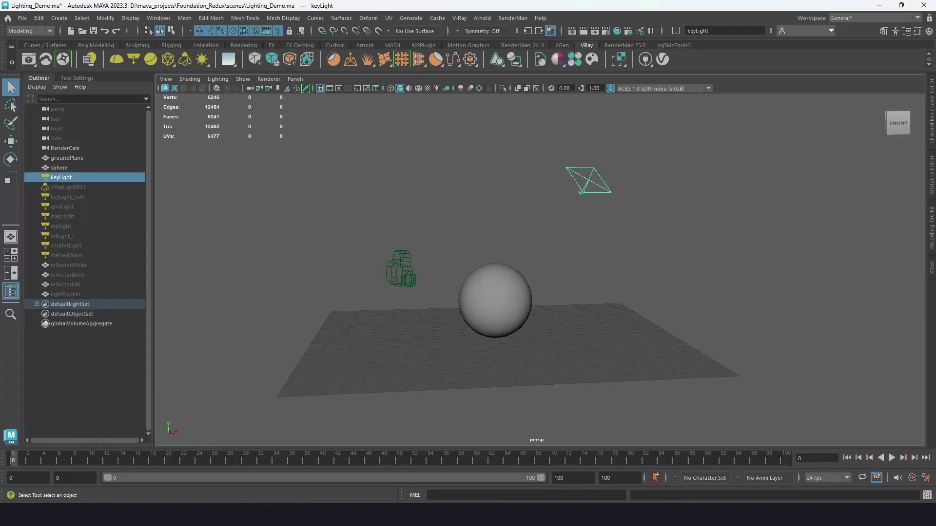
click(78, 187)
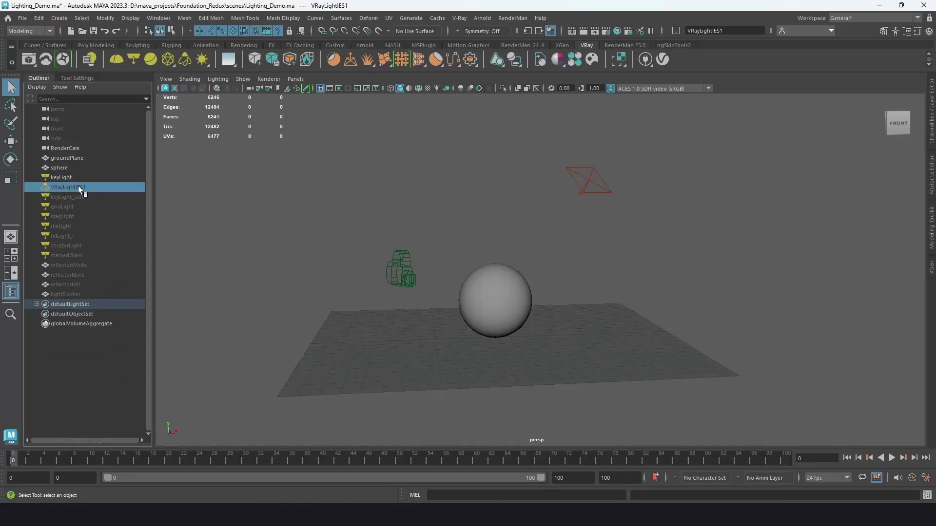
key(h)
alt+drag(361, 228, 714, 240)
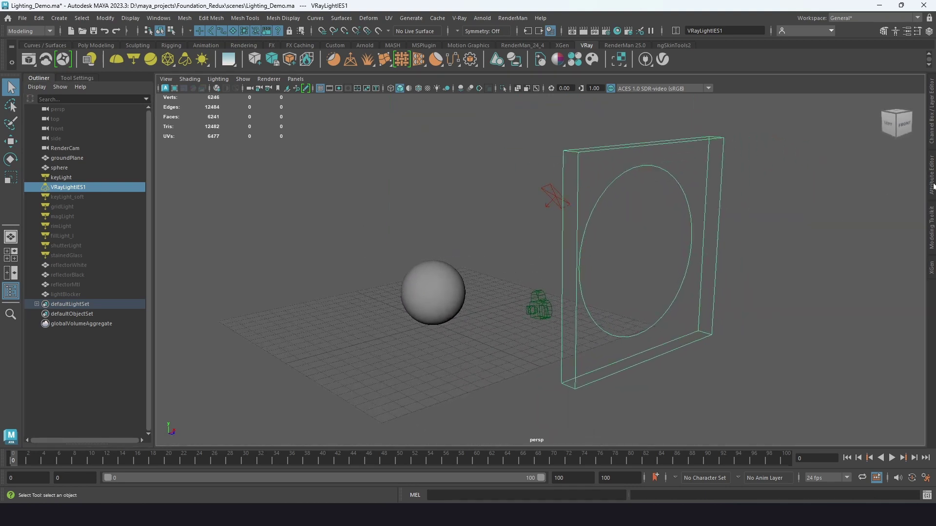
click(929, 188)
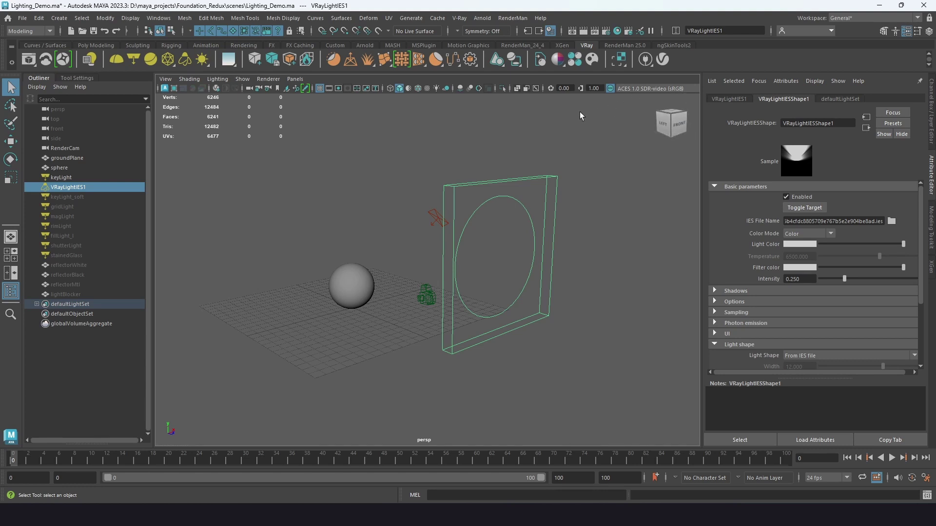
Render the perspective view in the V-Ray Frame Buffer to inspect the IES light pattern, and minimise the frame buffer.
click(594, 32)
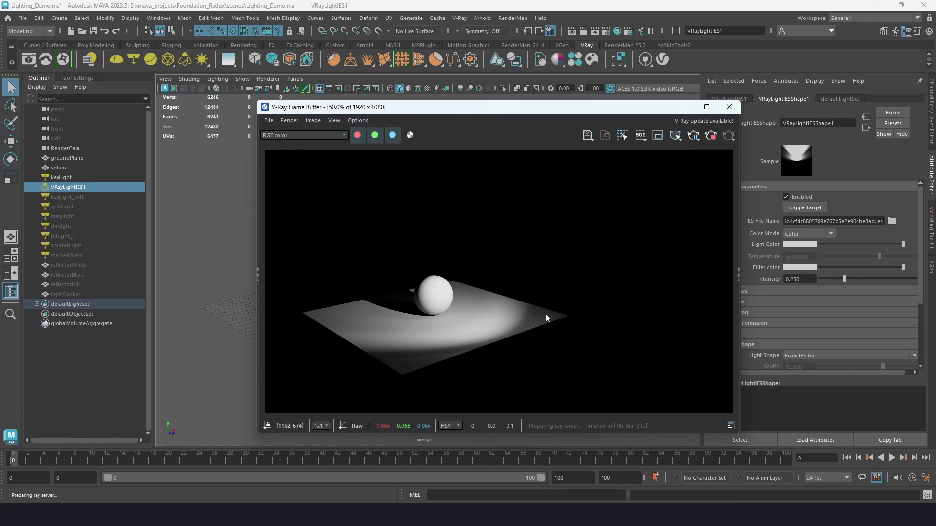
drag(581, 115, 522, 107)
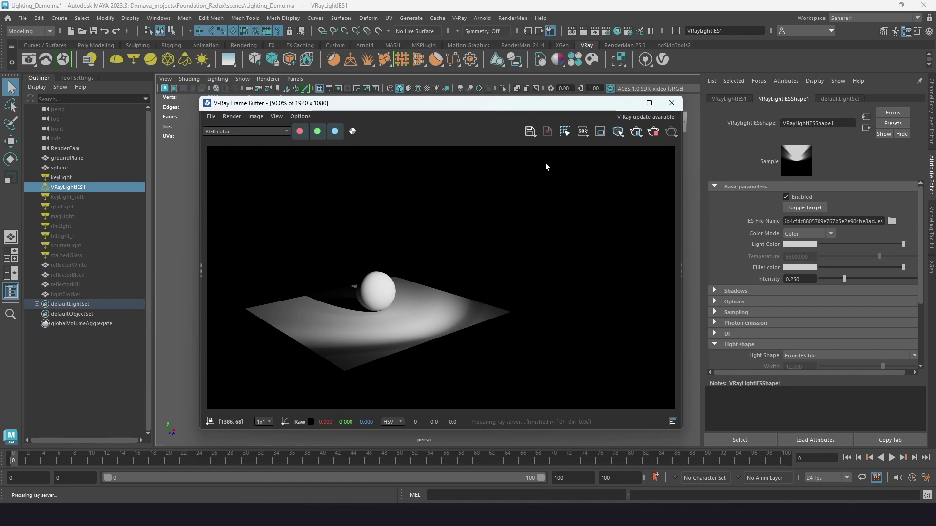
click(626, 103)
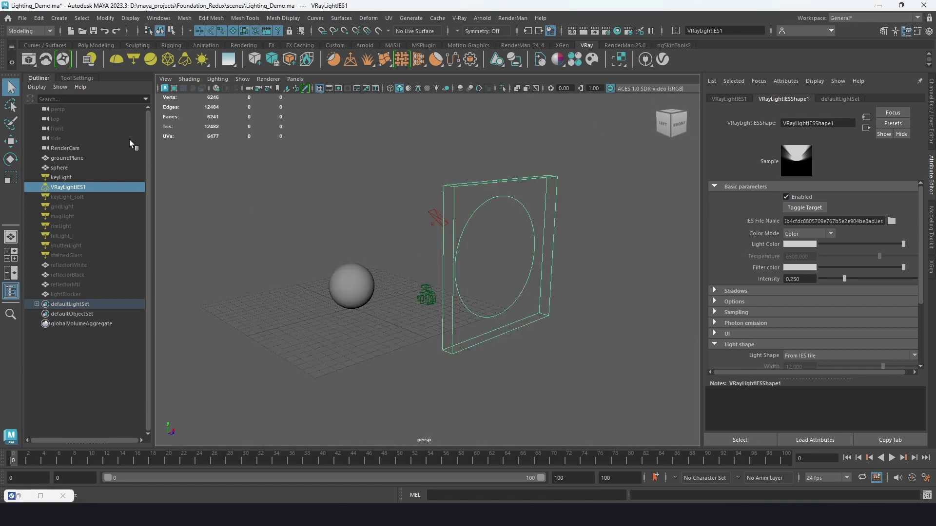
Create a second V-Ray IES light and move it above the ground plane, beside the sphere.
click(167, 62)
key(w)
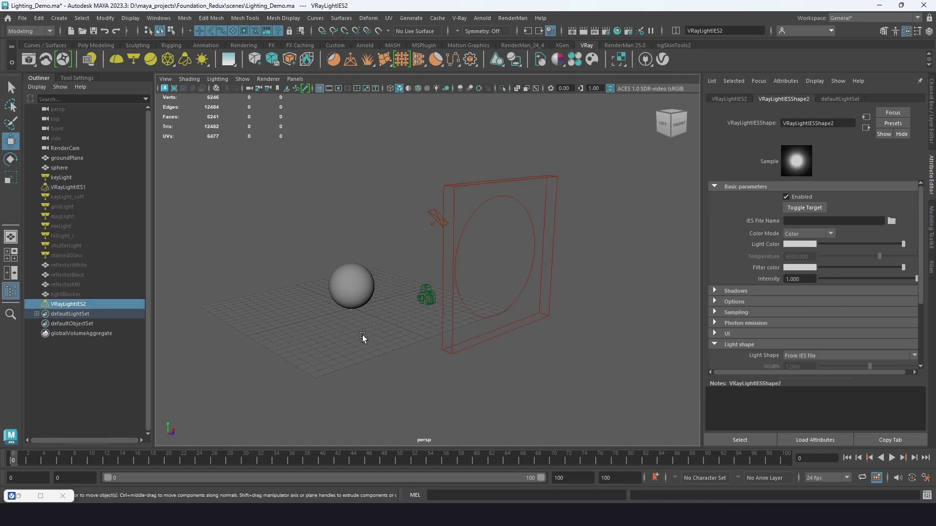
drag(373, 316, 495, 328)
scroll(482, 307, up, 6)
scroll(433, 244, down, 6)
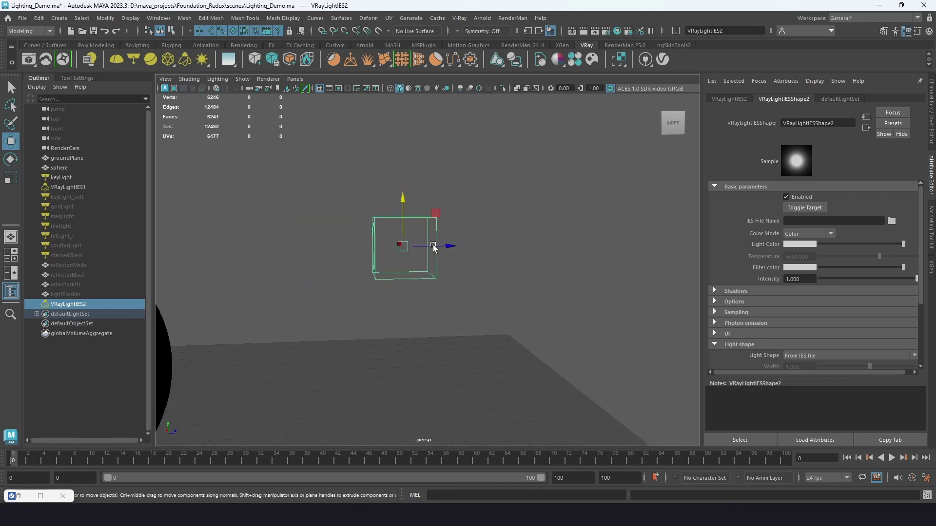
mouse_move(476, 279)
alt+mouse_down()
mouse_move(490, 280)
mouse_move(480, 286)
alt+mouse_up()
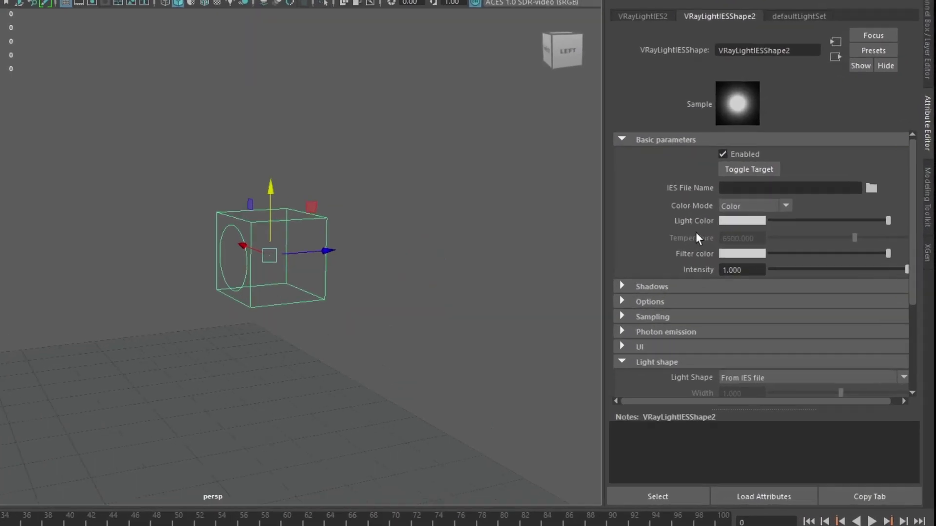
Try the Point, Rectangular, Circular and Sphere light shapes on the new IES light, and return it to From IES file.
scroll(742, 268, down, 2)
scroll(620, 333, down, 2)
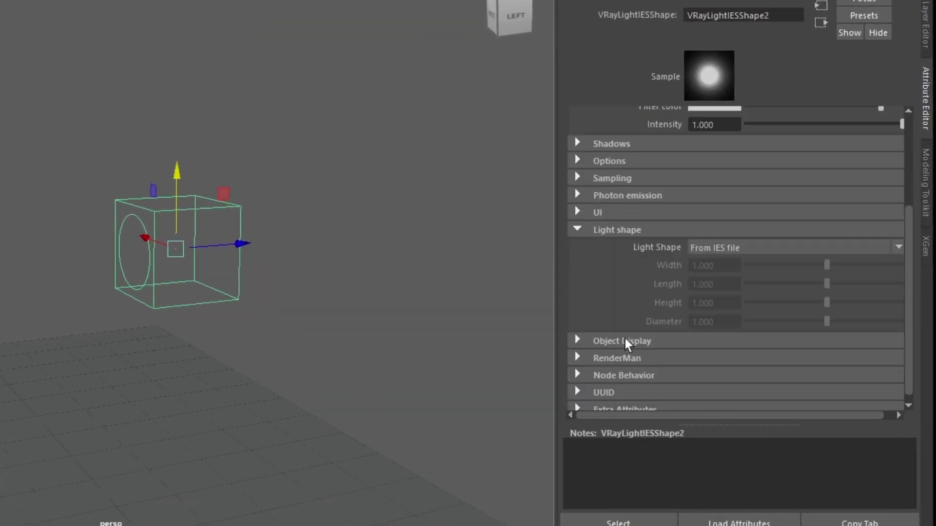
click(747, 250)
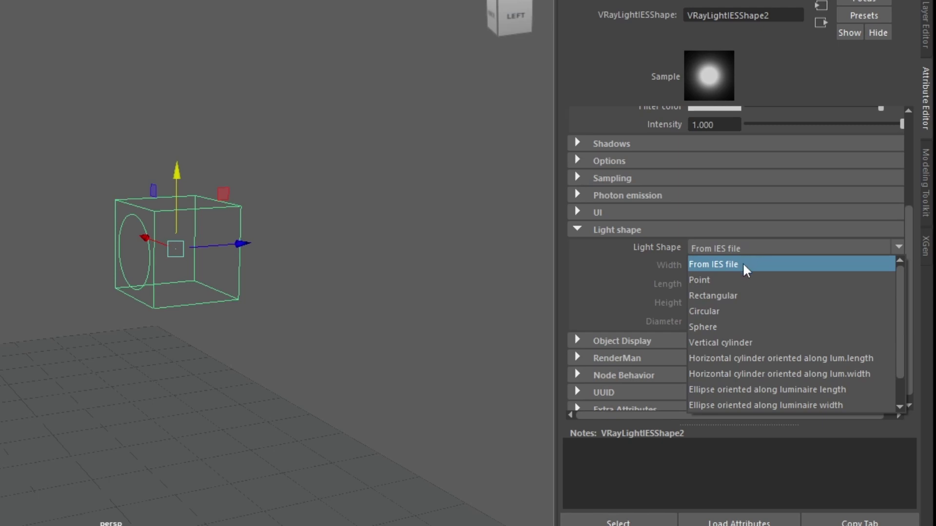
click(721, 280)
click(725, 247)
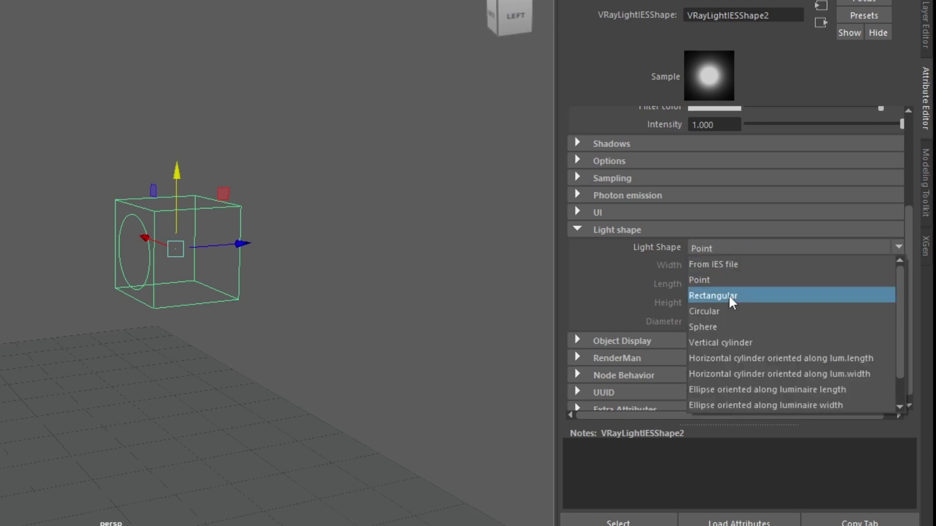
click(731, 295)
click(732, 248)
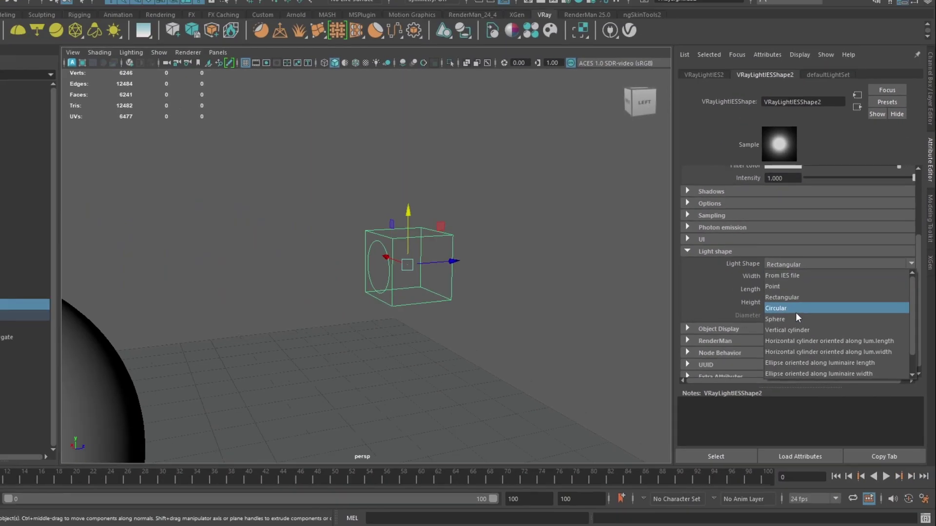
click(795, 310)
click(792, 268)
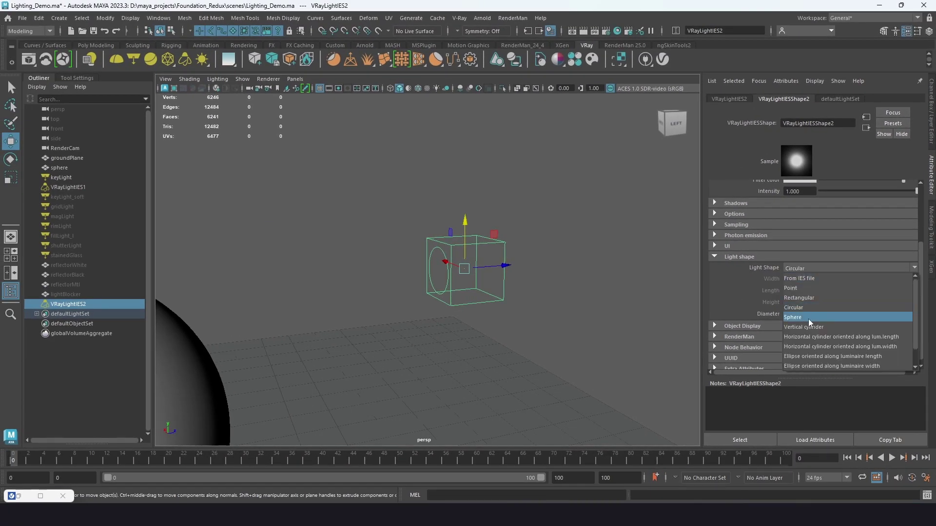
click(808, 318)
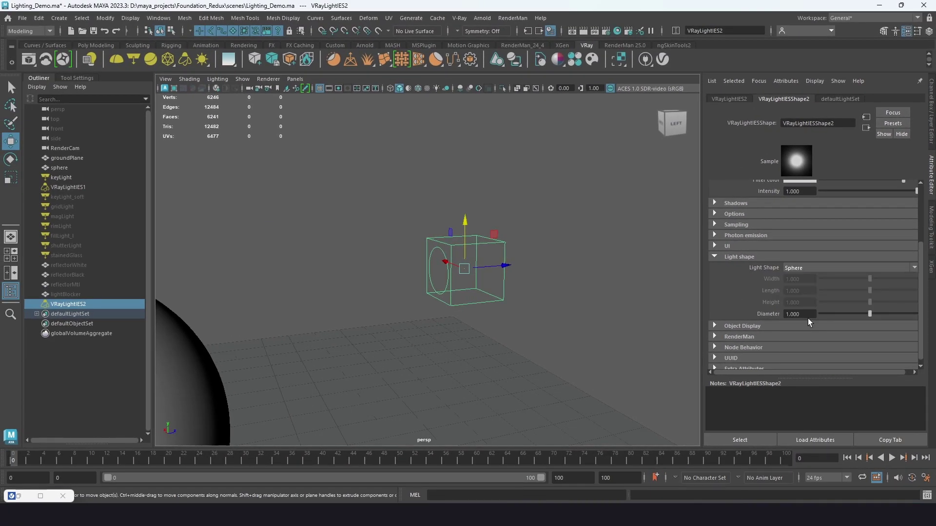
click(811, 270)
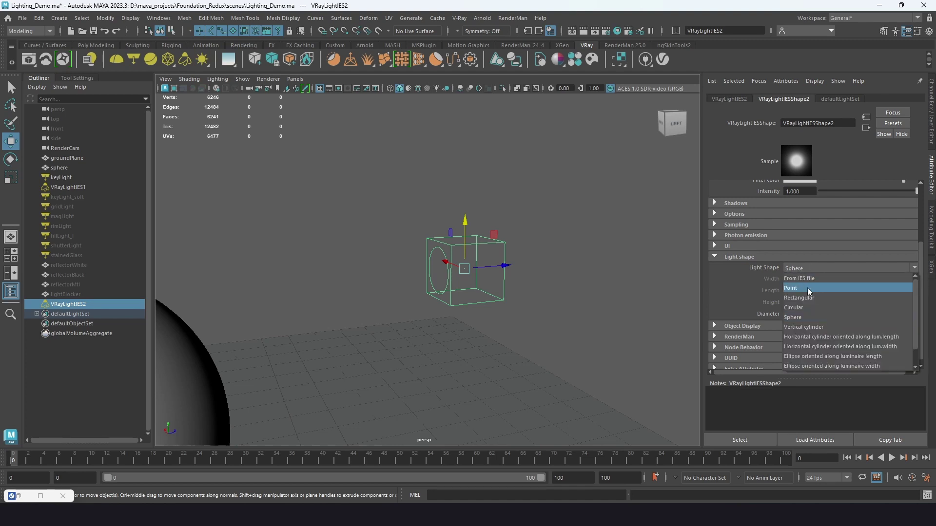
click(806, 279)
Try the Rectangular light shape on VRayLightIES1, checking it in the frame buffer, and restore its shape to From IES file.
scroll(536, 281, down, 5)
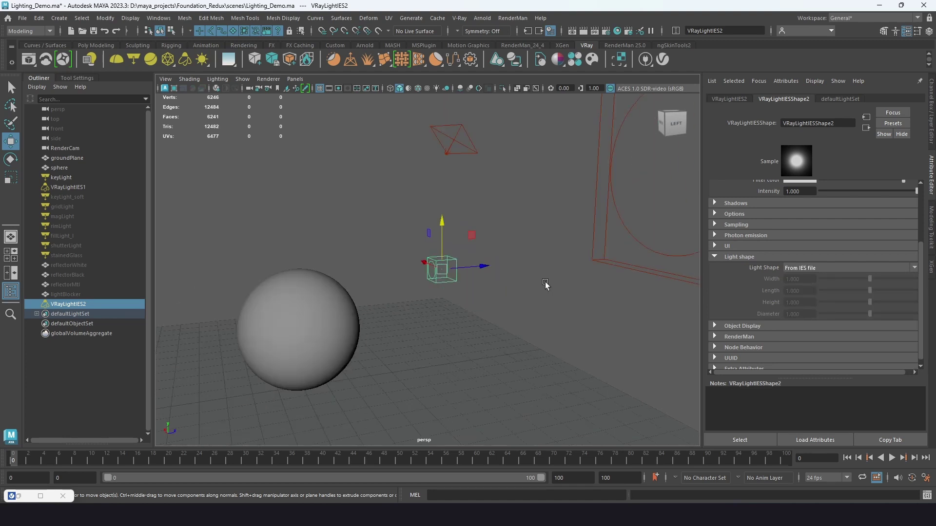
click(626, 214)
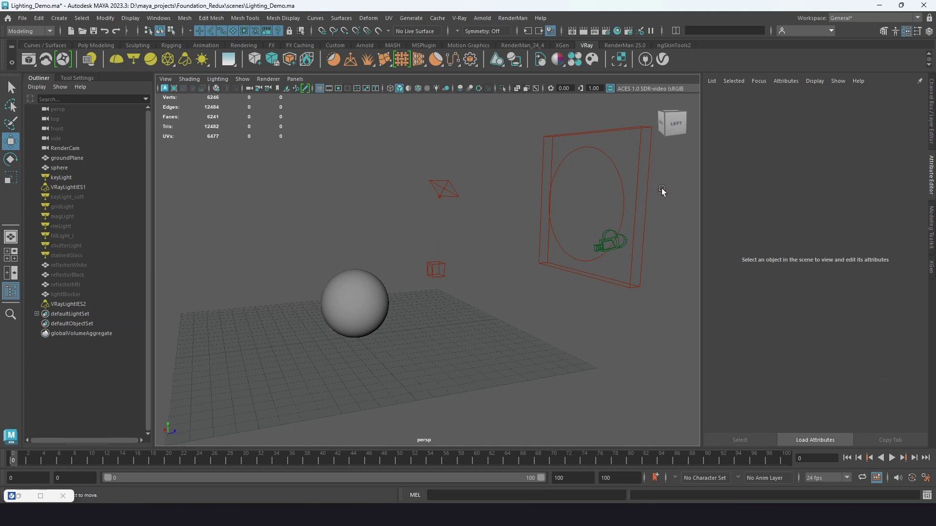
click(600, 203)
click(804, 272)
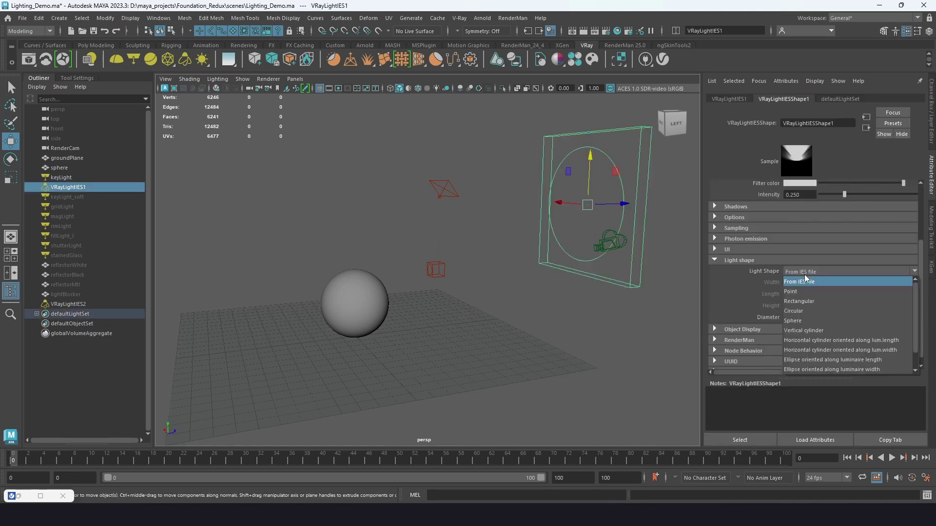
click(805, 302)
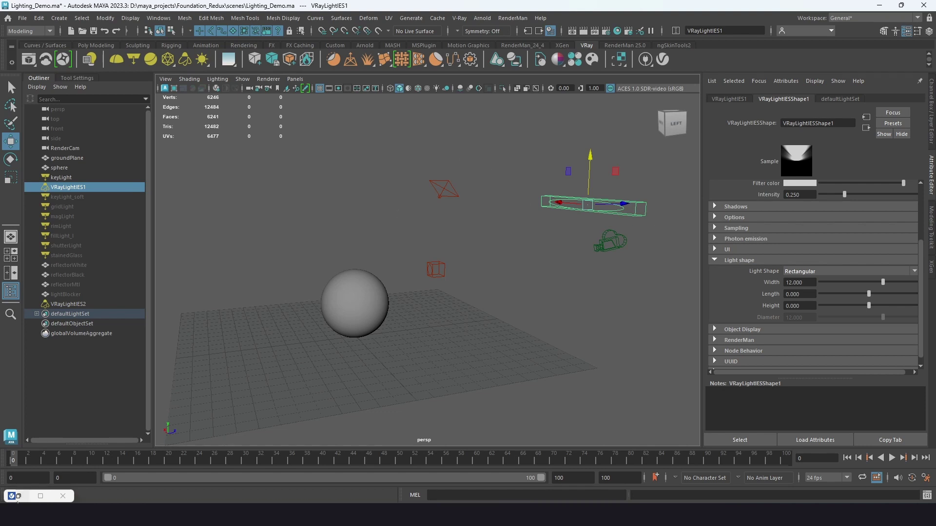
click(18, 497)
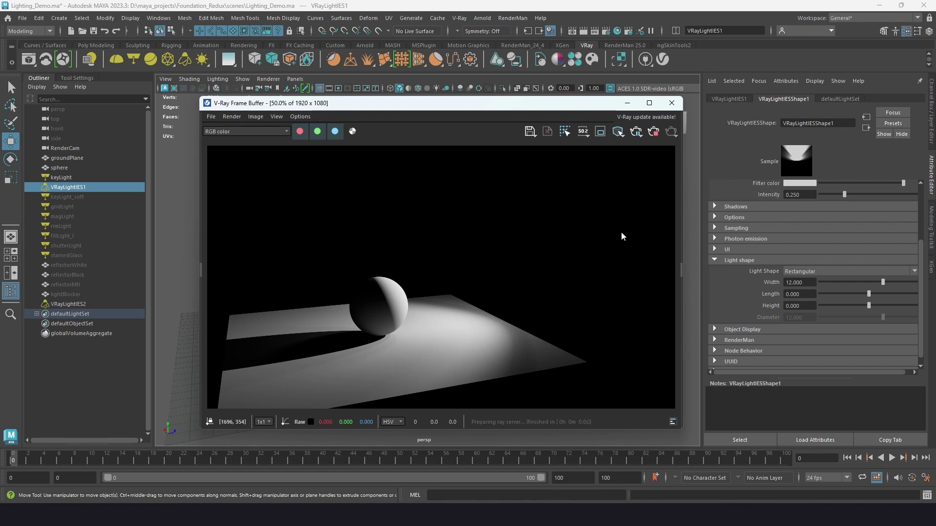
click(628, 103)
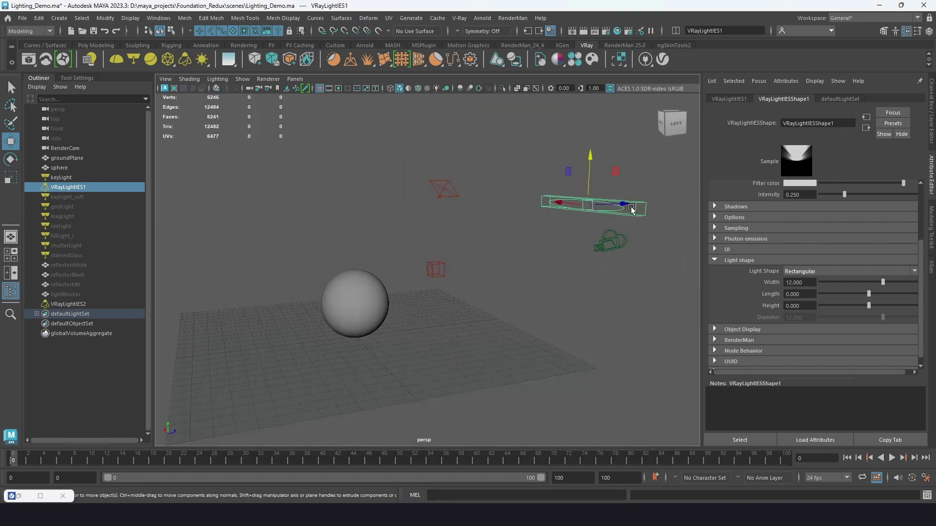
click(804, 271)
click(802, 280)
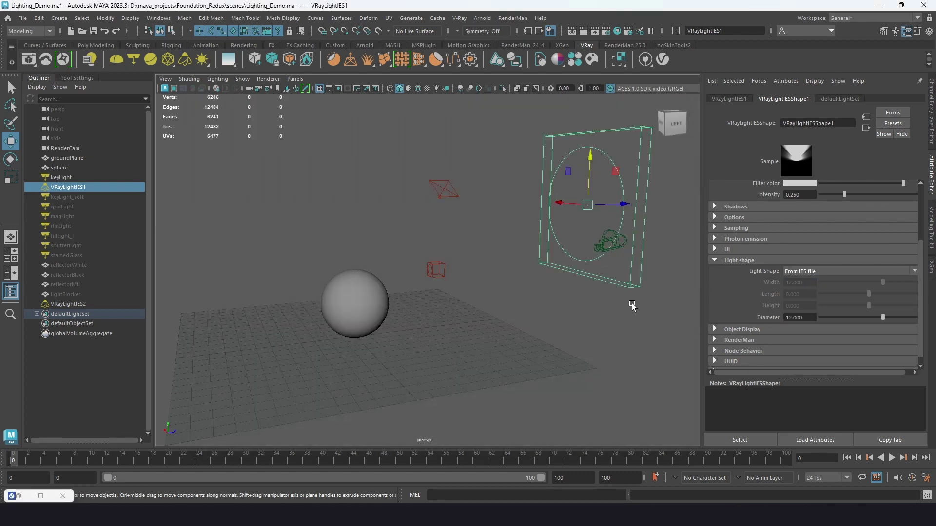
Delete the second IES light, the small box beside the sphere.
alt+middle_drag(636, 346, 598, 354)
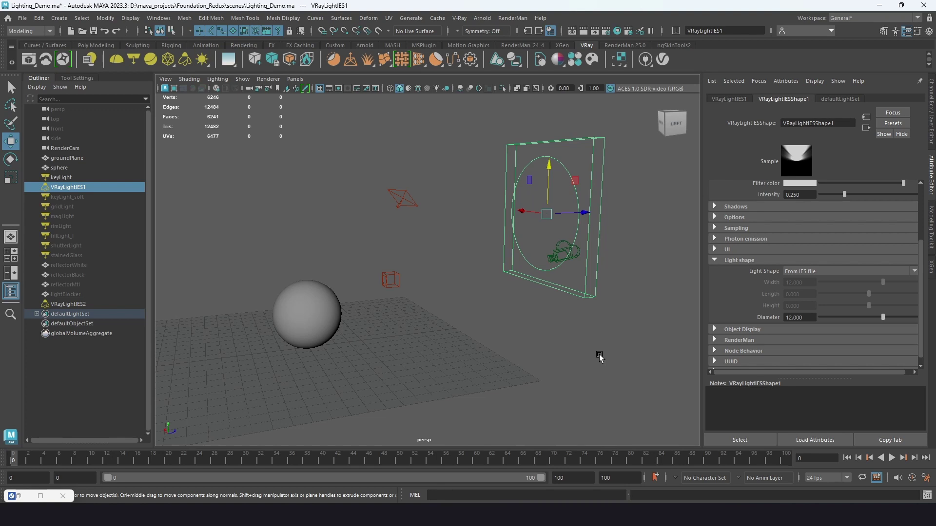
drag(440, 259, 373, 299)
key(Delete)
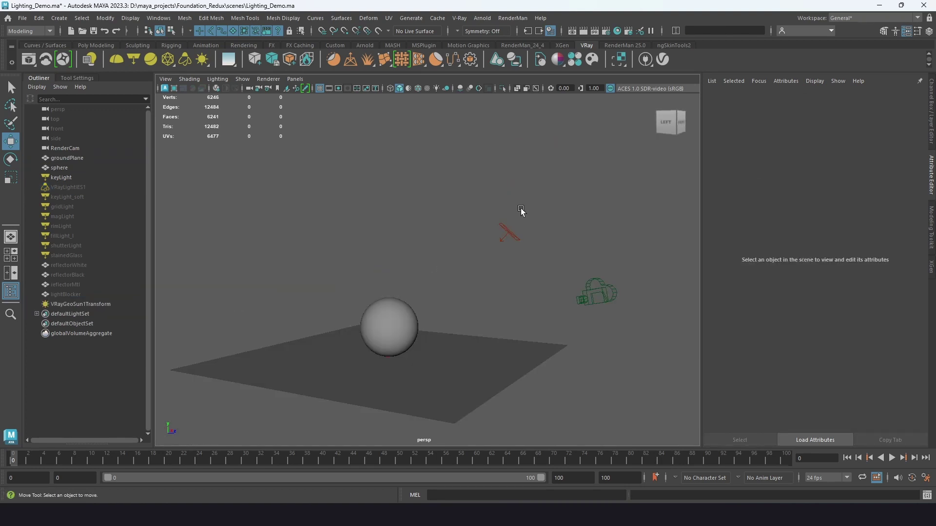
Disable the key light, examine its outline in the viewport, and enable it again.
drag(487, 202, 527, 274)
scroll(524, 274, up, 3)
alt+middle_drag(521, 276, 538, 261)
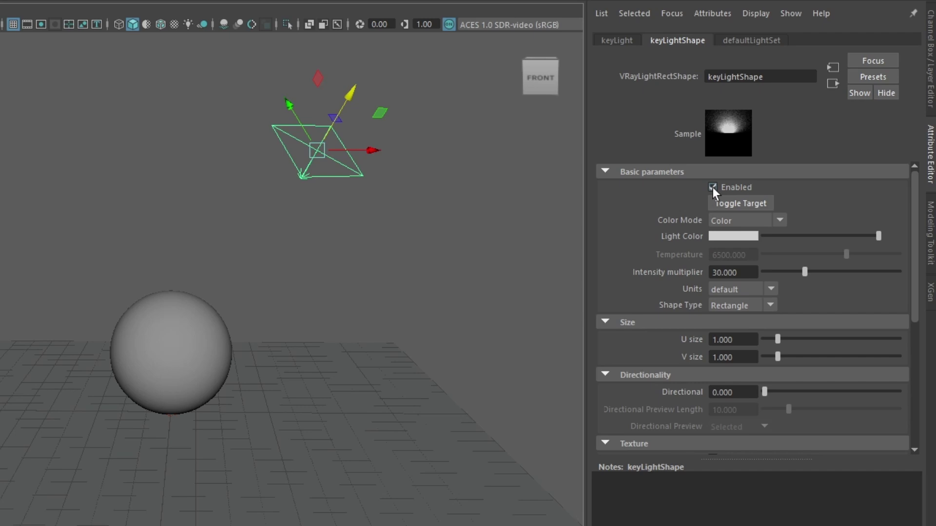
click(712, 187)
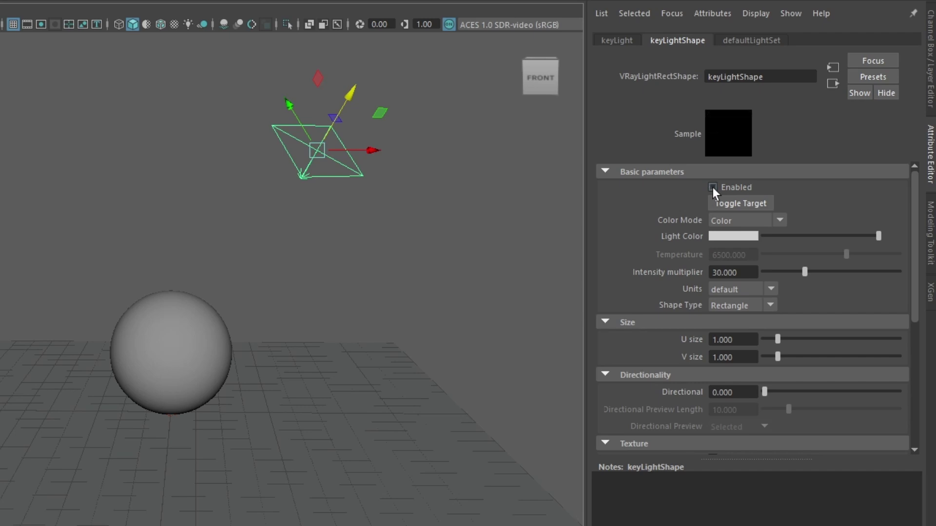
click(493, 202)
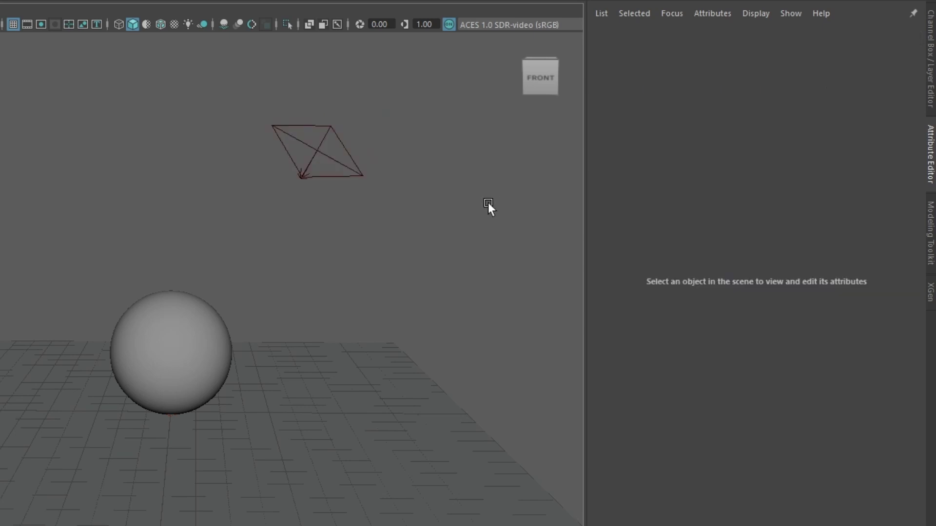
drag(459, 143, 422, 151)
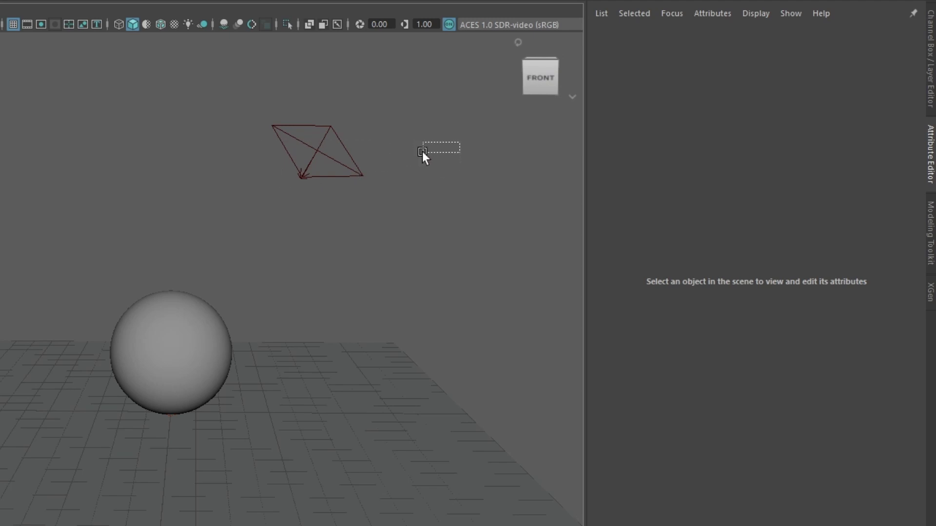
drag(422, 151, 404, 156)
drag(405, 156, 346, 188)
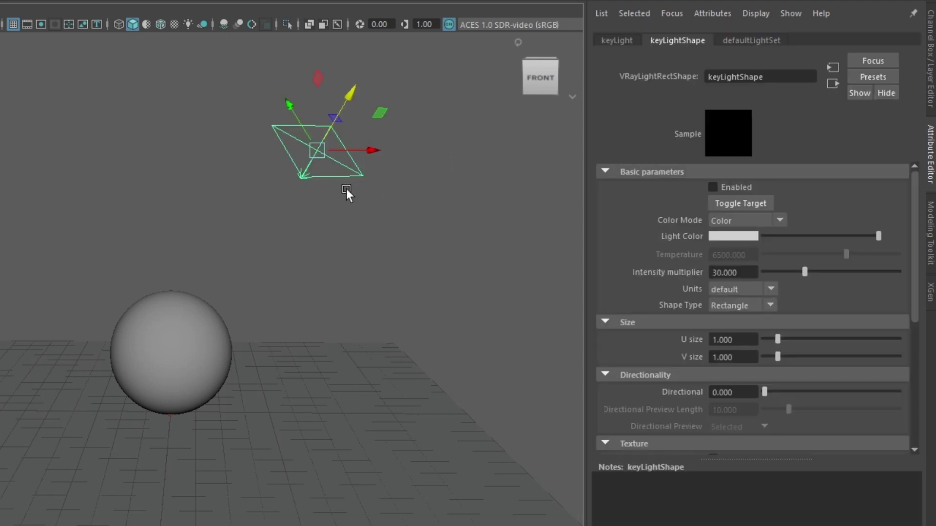
click(712, 187)
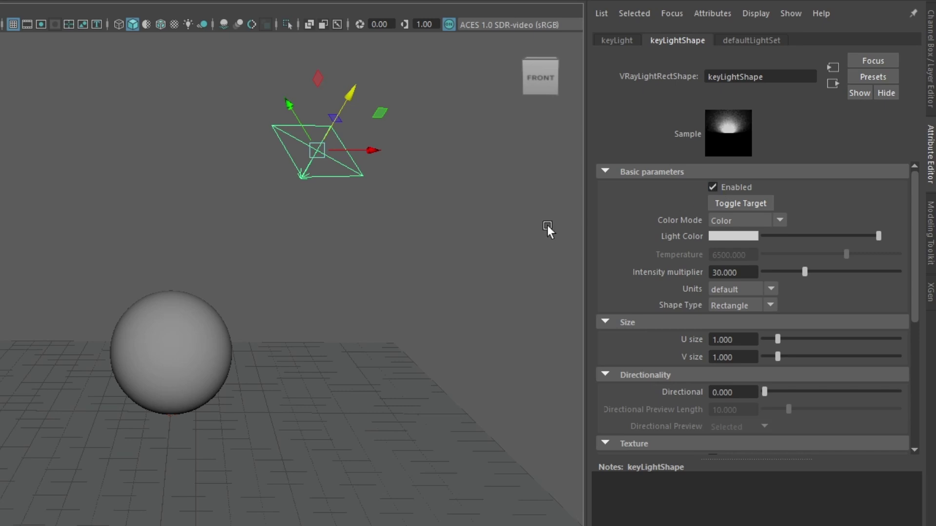
click(493, 234)
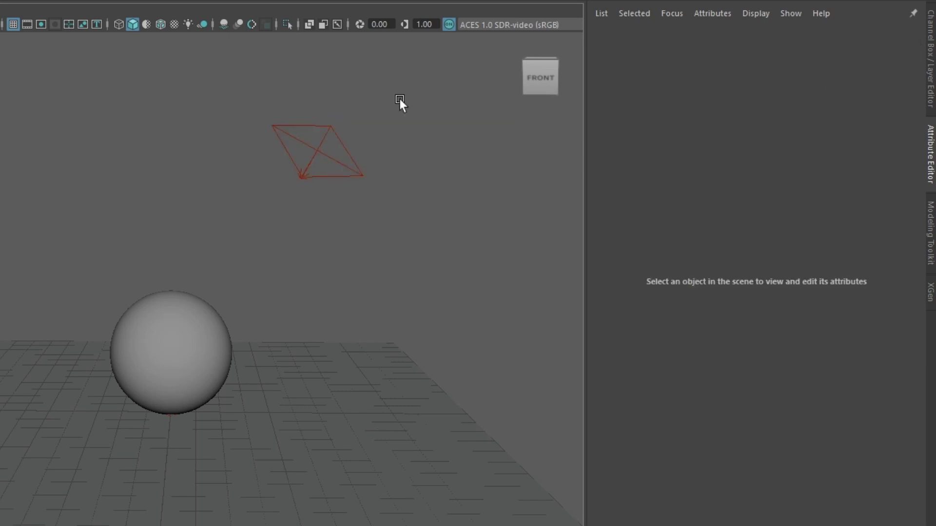
Switch the key light's color mode to Temperature and set the temperature to 3500.
drag(393, 124, 308, 187)
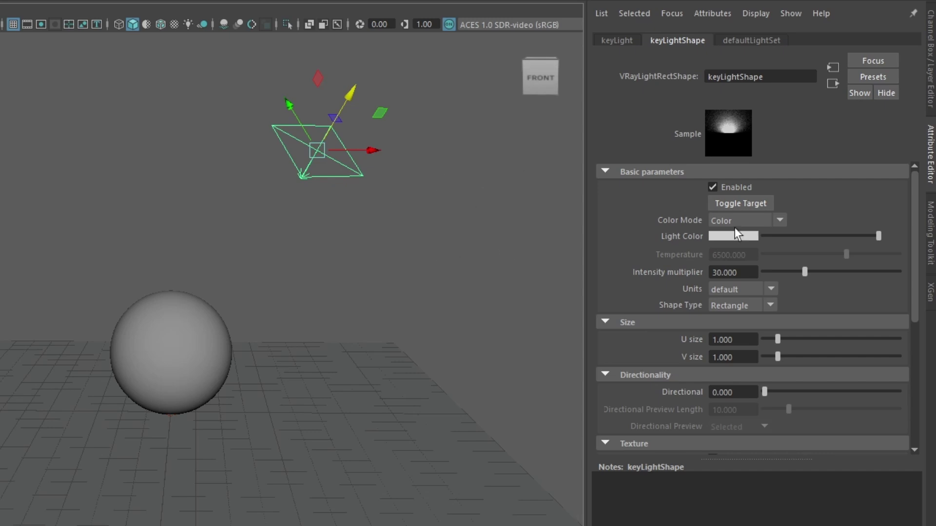
click(779, 221)
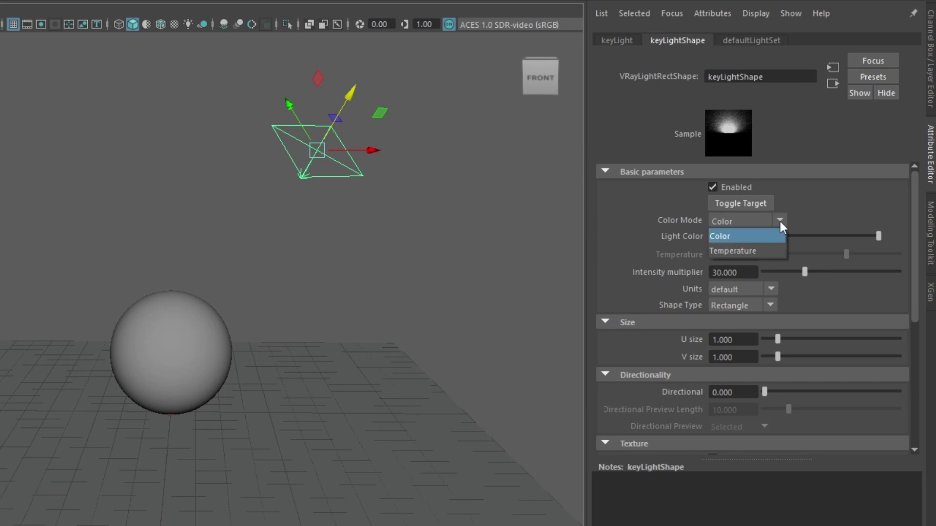
click(768, 251)
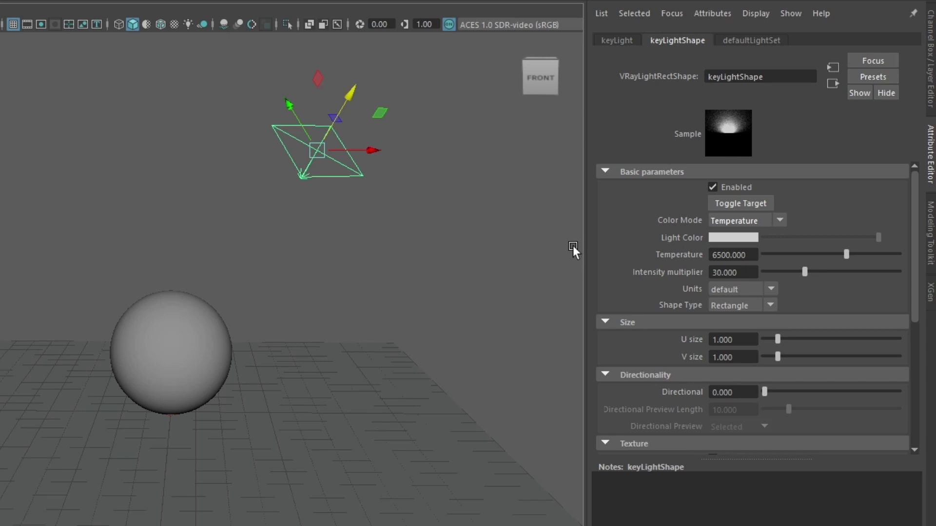
click(753, 252)
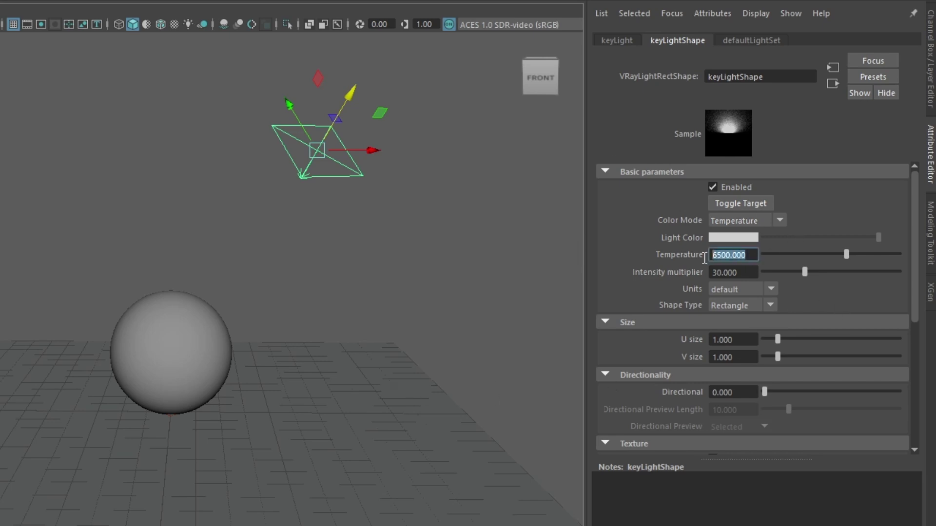
text(3500)
key(Return)
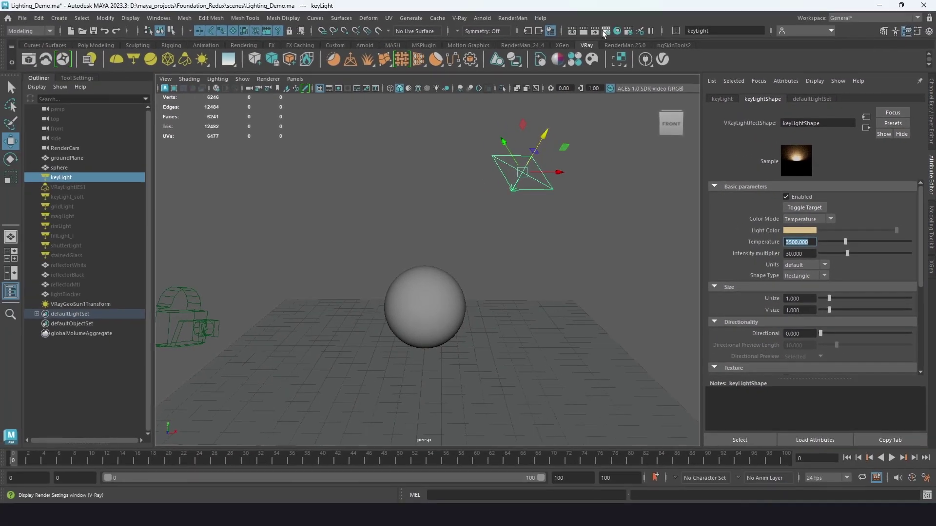
Start an IPR render of the current frame with V-Ray and view it at 50% in the frame buffer.
click(595, 30)
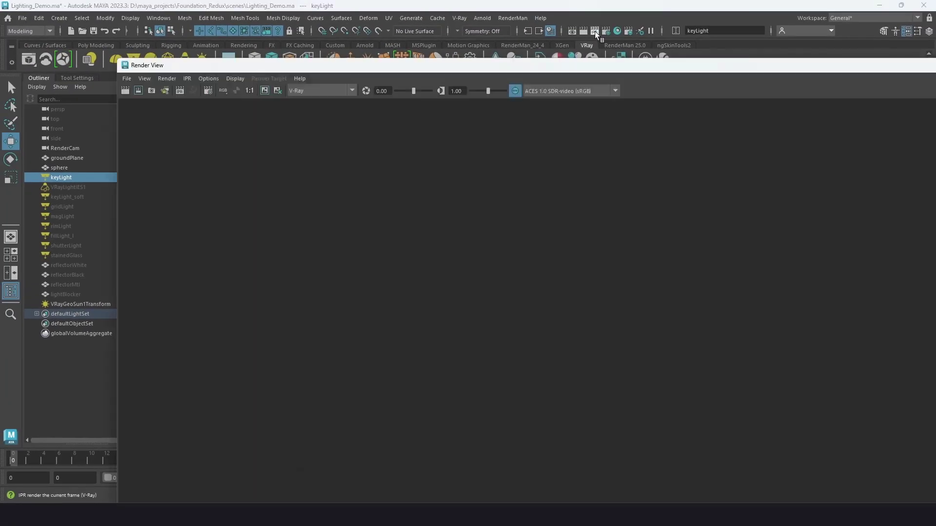
scroll(560, 259, down, 2)
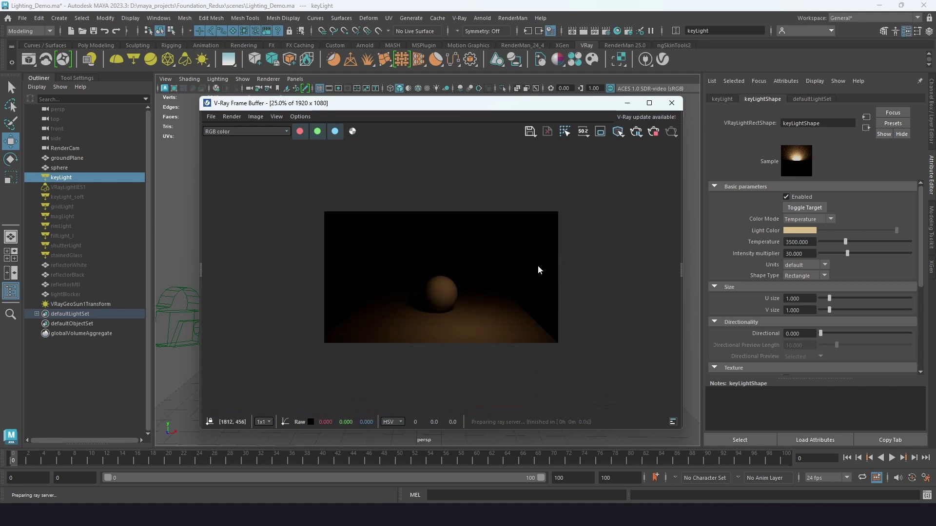
scroll(536, 265, up, 1)
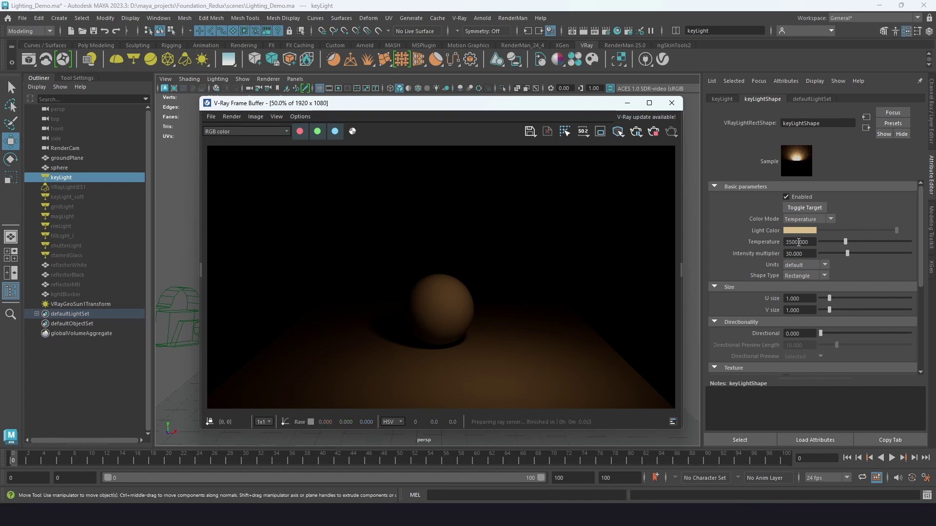
Return the key light to Color mode, trying magenta, cyan and green light colors before restoring white.
click(829, 218)
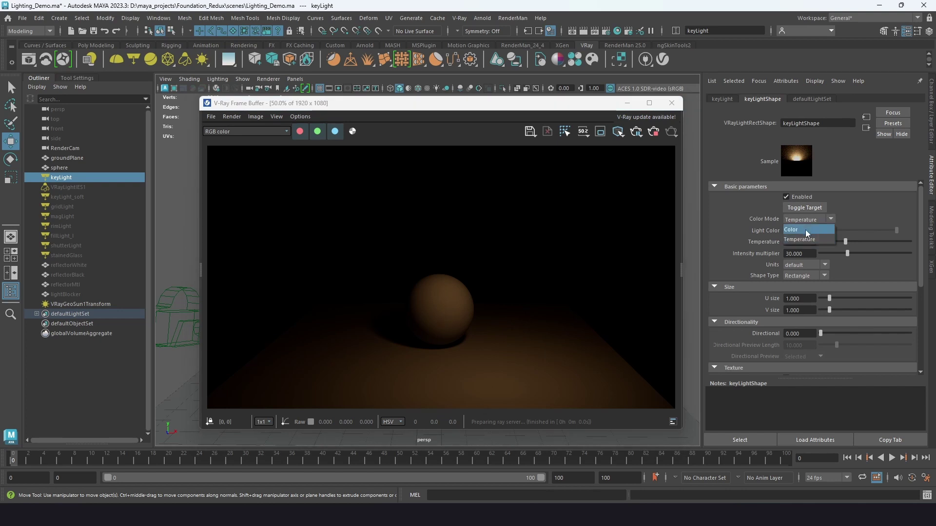
click(799, 229)
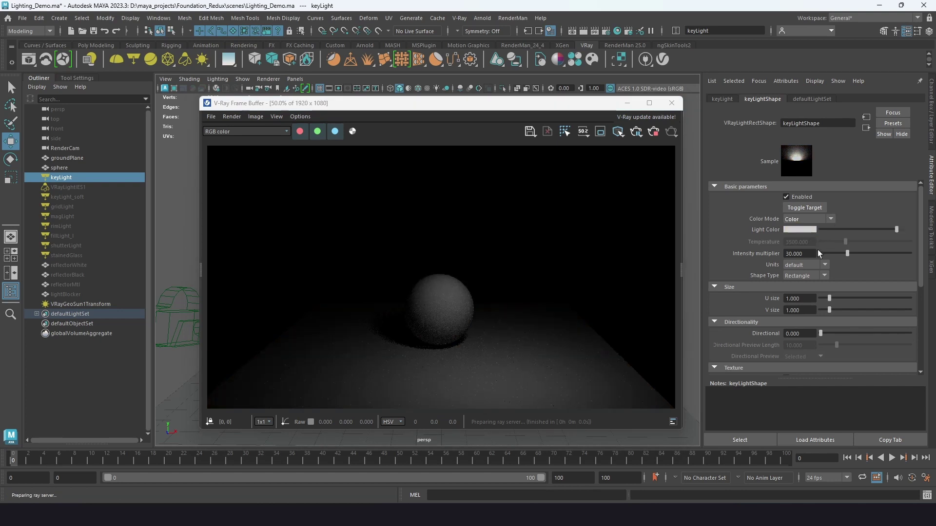
click(802, 230)
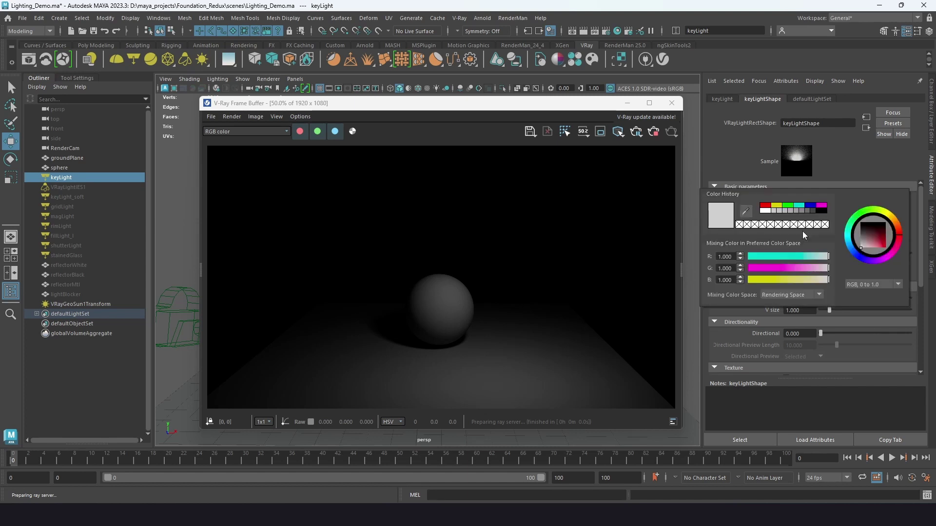
click(824, 207)
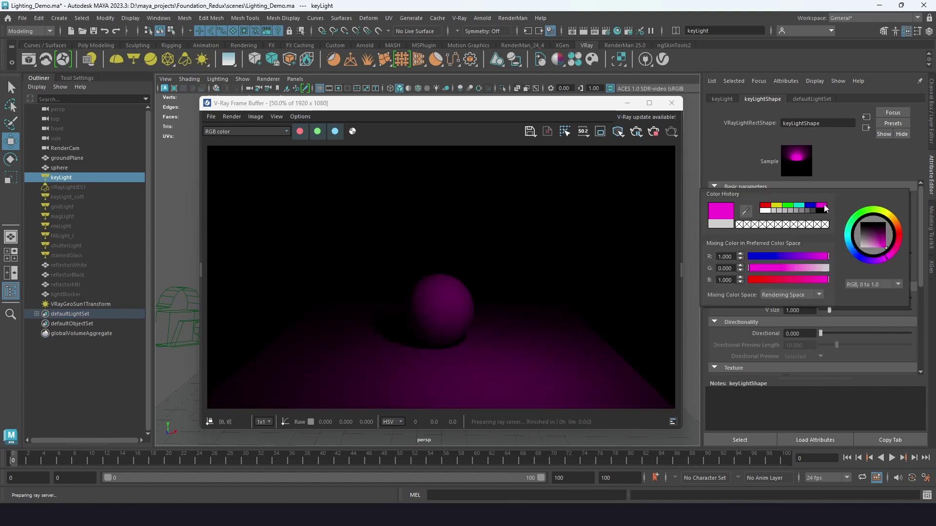
click(800, 207)
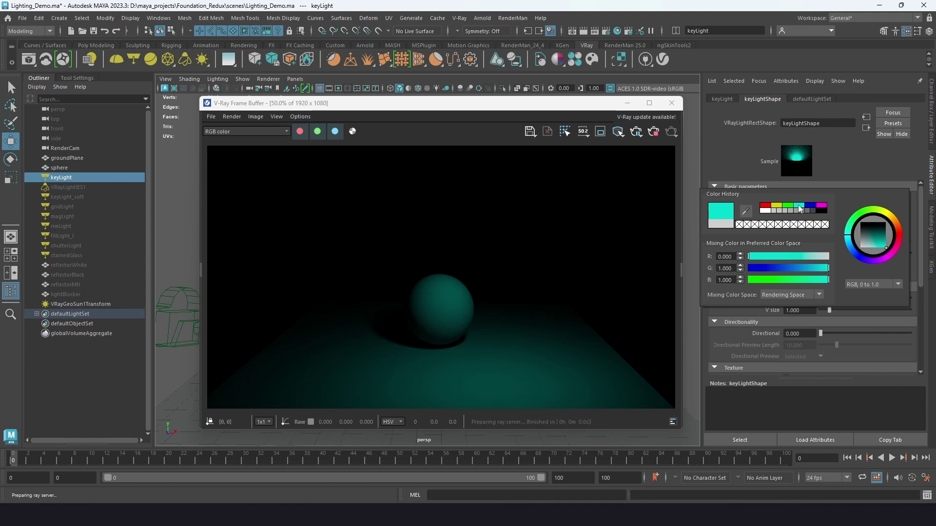
click(792, 207)
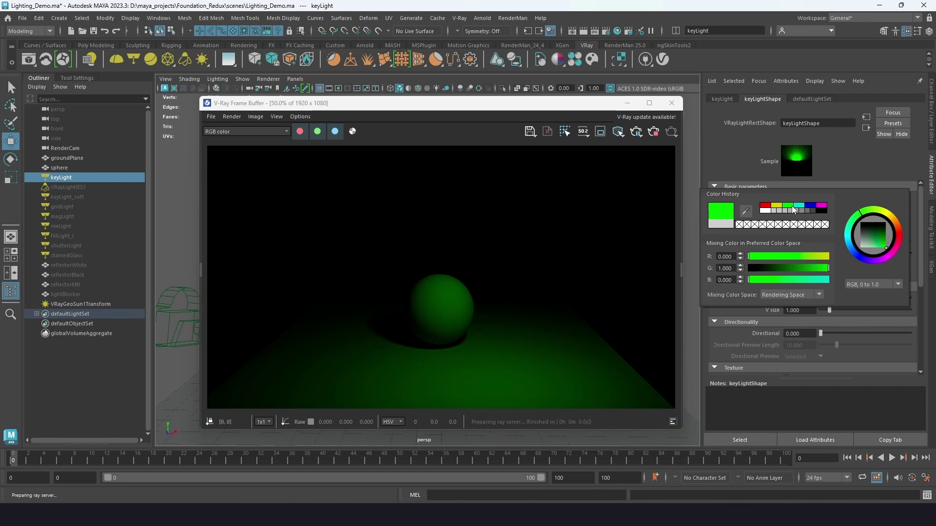
click(790, 223)
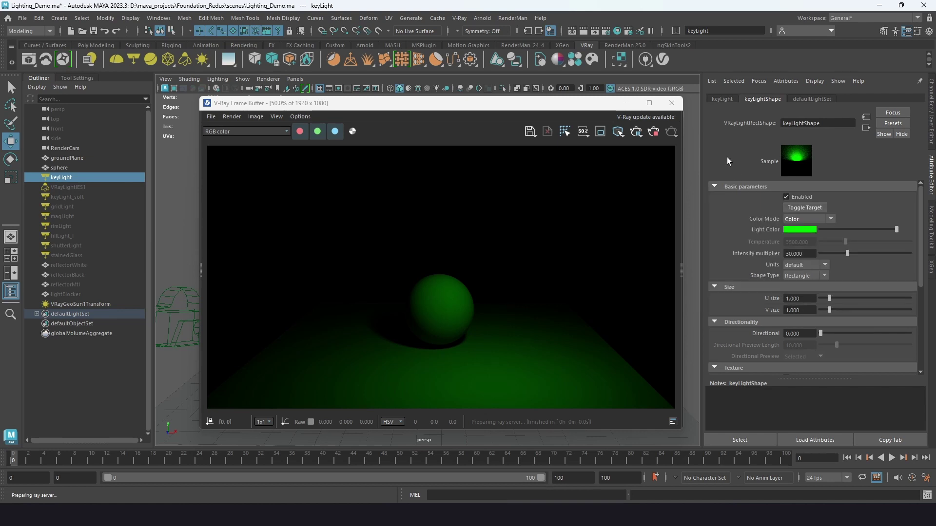
click(800, 230)
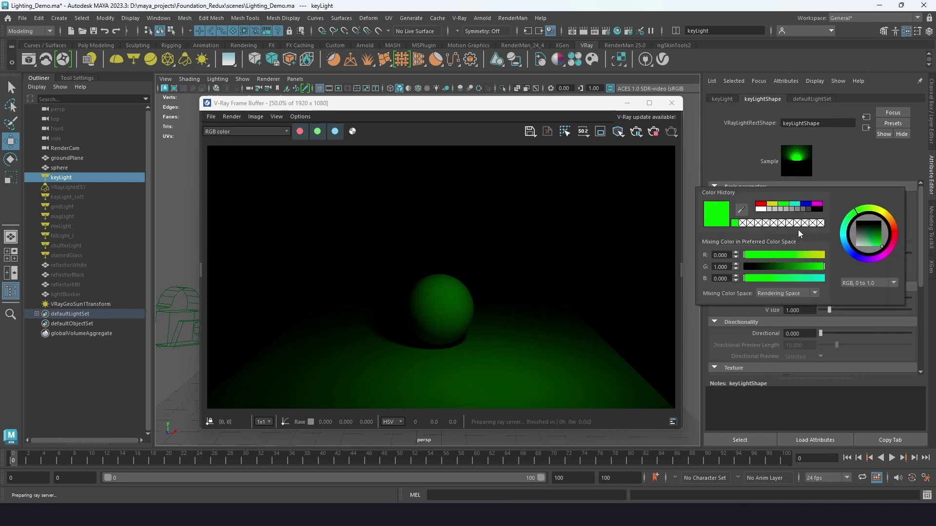
click(760, 210)
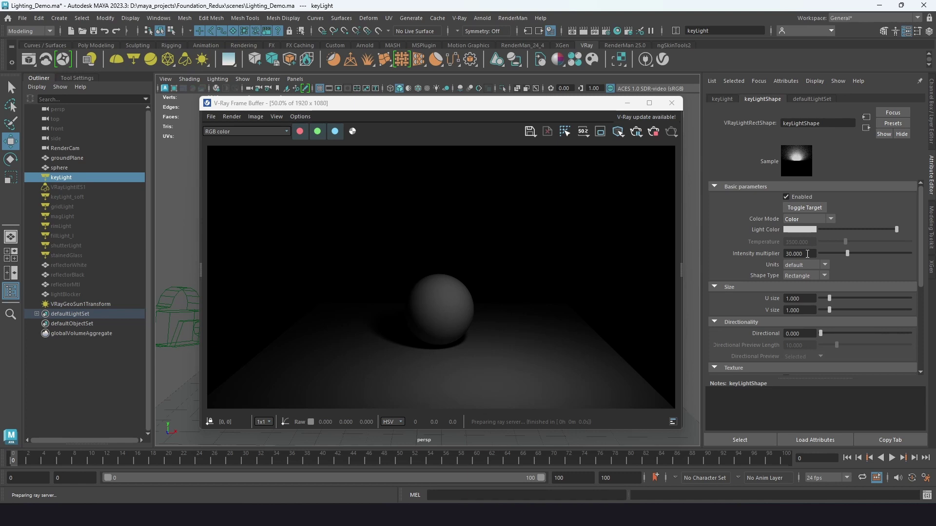
Try intensity multipliers of 10 and 100 on the key light in the live render.
click(807, 253)
text(10)
key(Return)
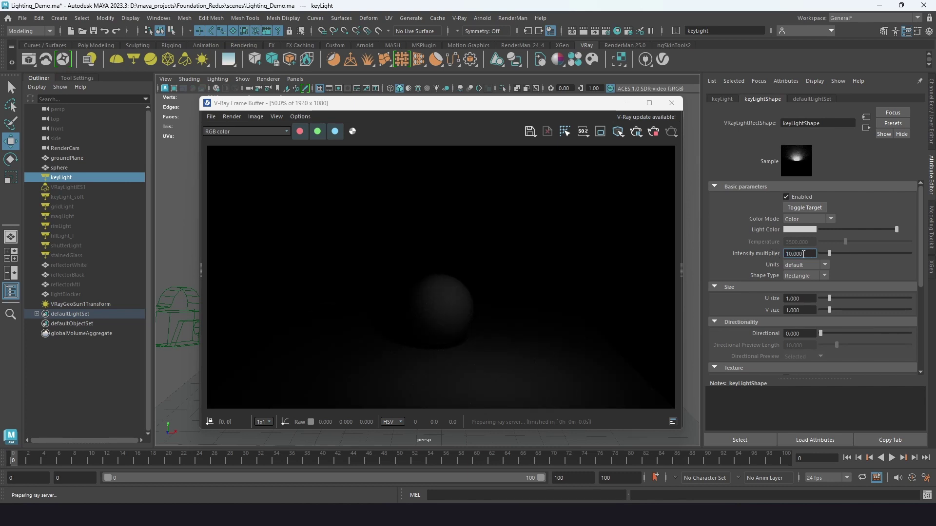
text(100)
key(Return)
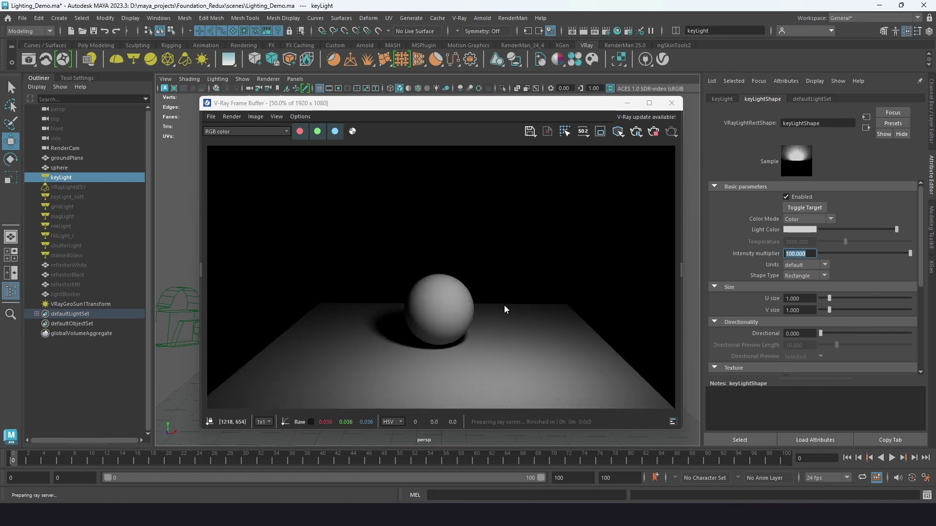
Move the frame buffer to check the light in the viewport, and try an intensity multiplier of 1000.
drag(445, 107, 253, 99)
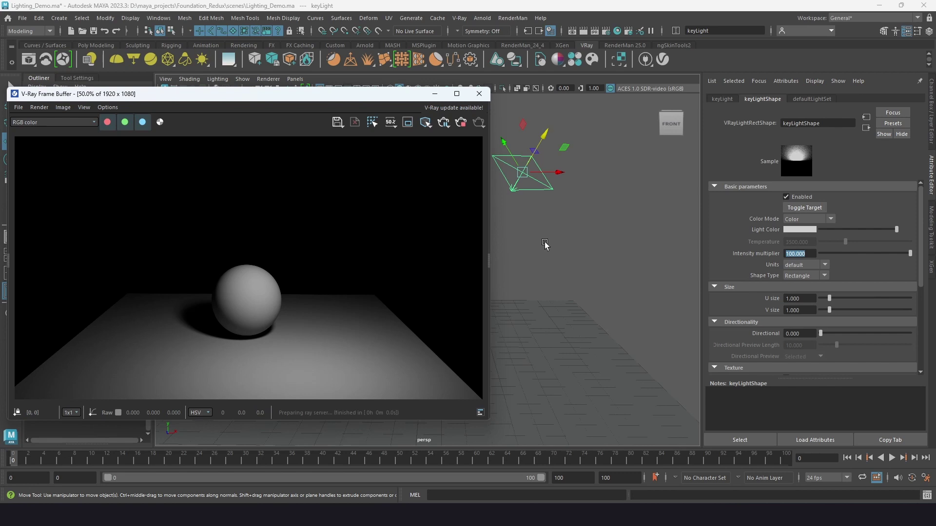
drag(317, 95, 473, 98)
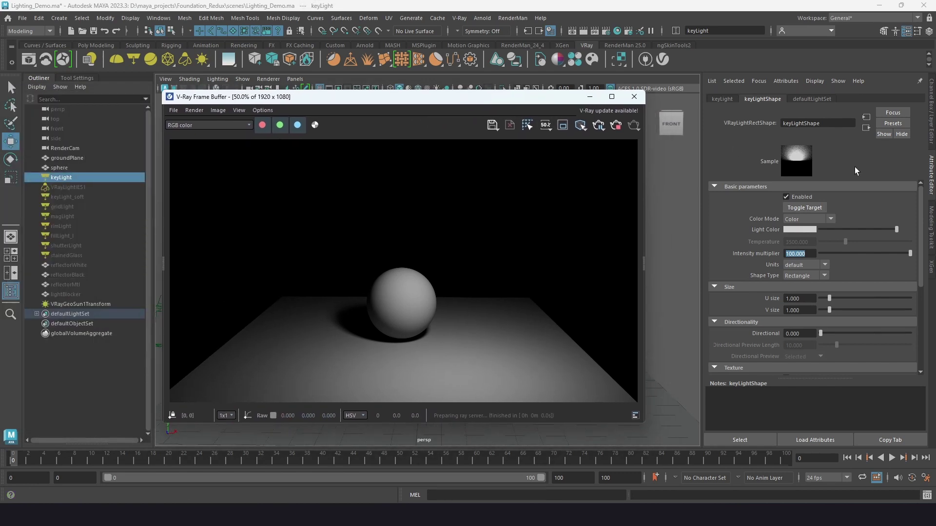
text(1000)
key(Return)
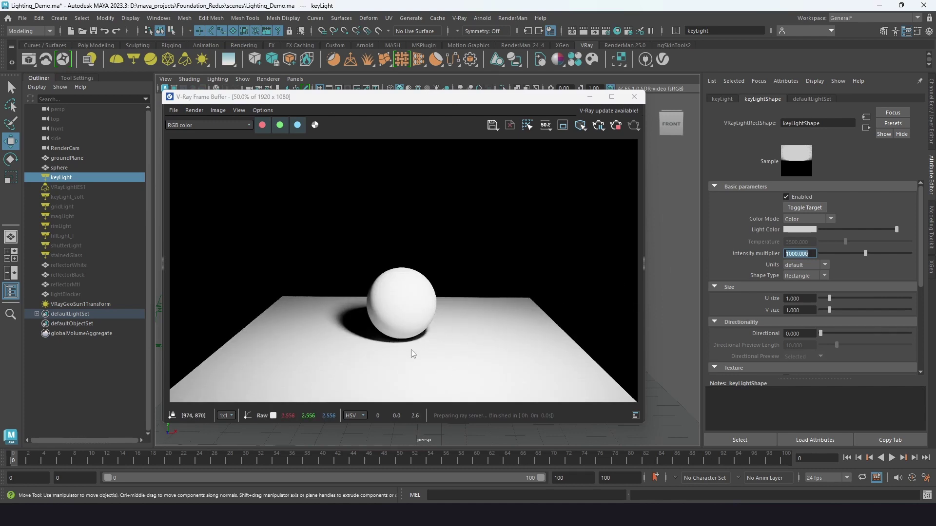
Set the key light's intensity multiplier back to 30 and keep its units at default.
drag(427, 109, 286, 117)
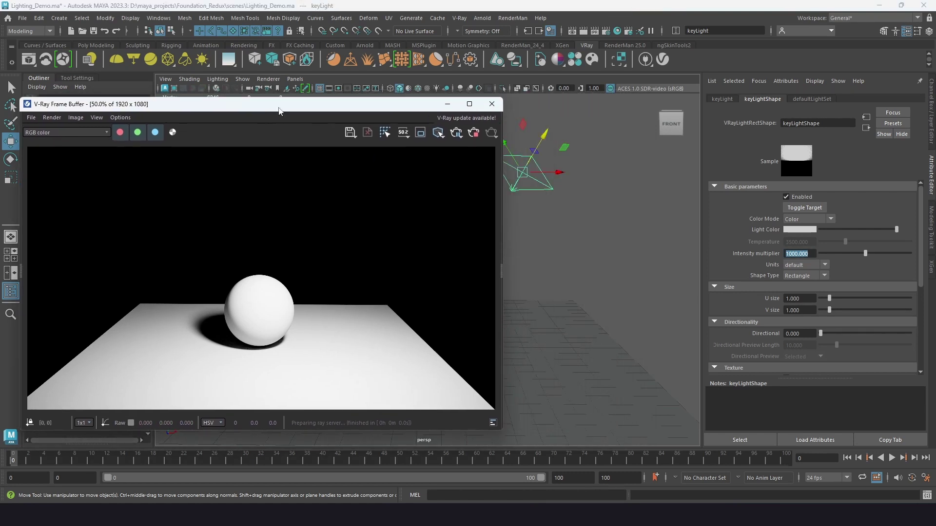
click(811, 255)
drag(255, 109, 350, 107)
double_click(802, 253)
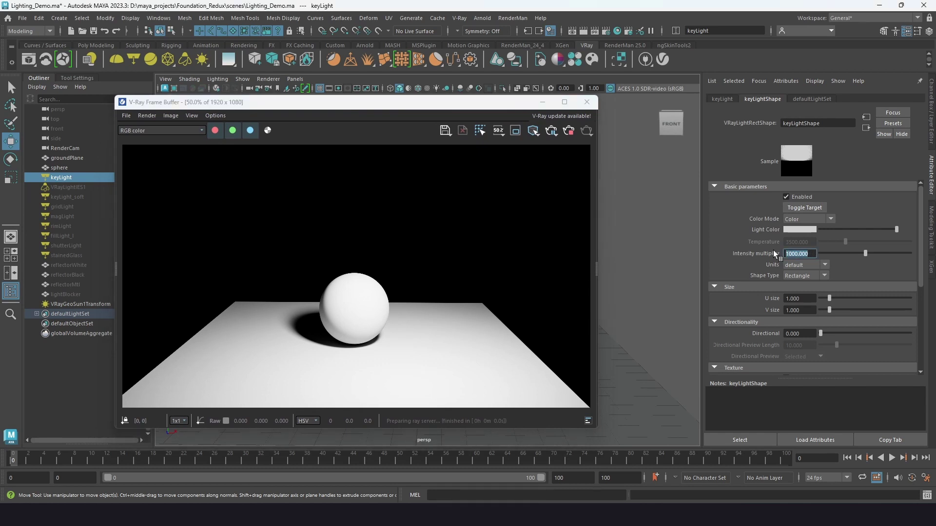
text(30)
key(Return)
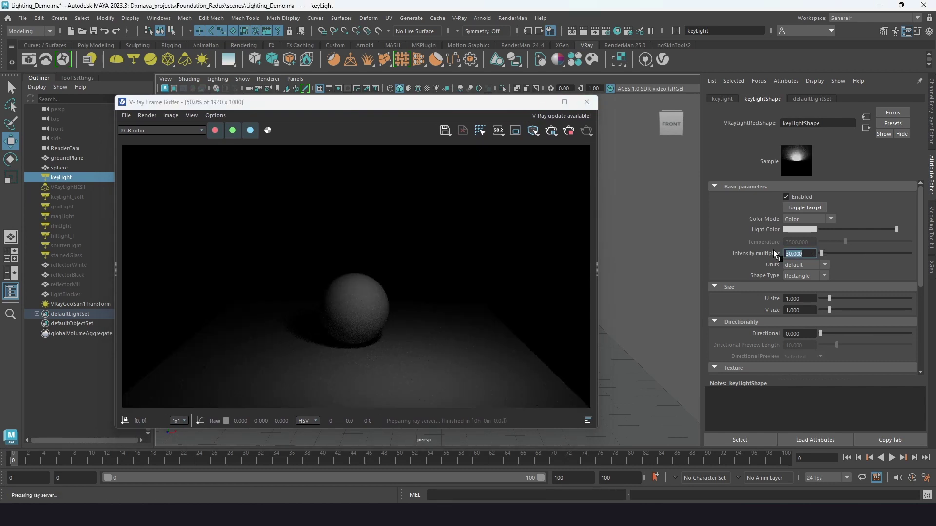
click(825, 265)
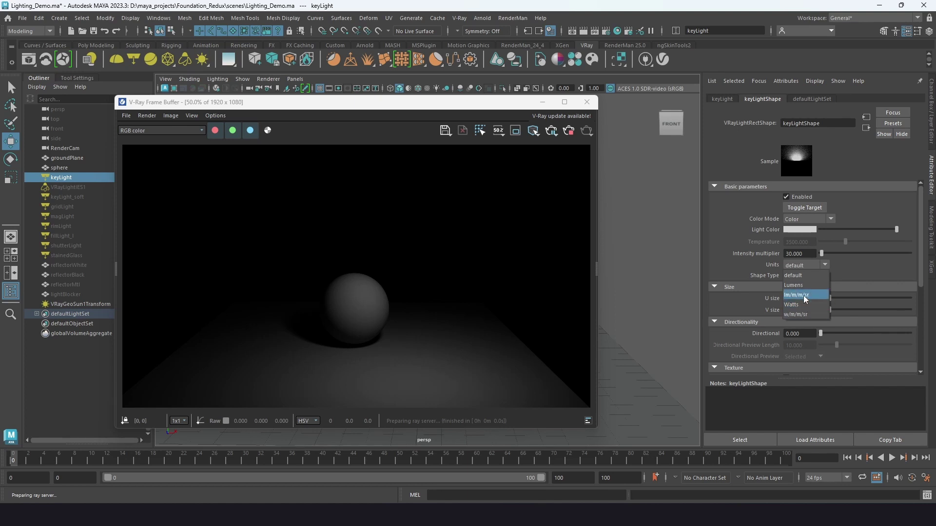
click(804, 278)
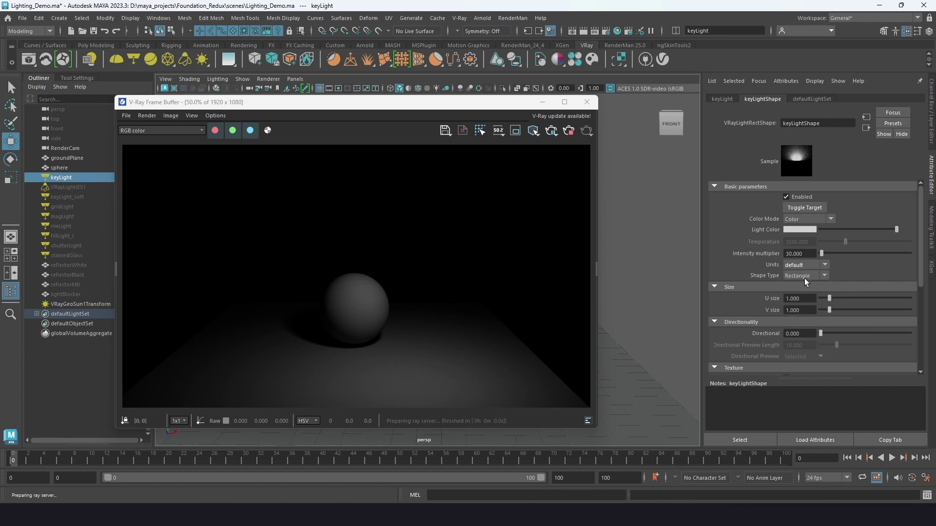
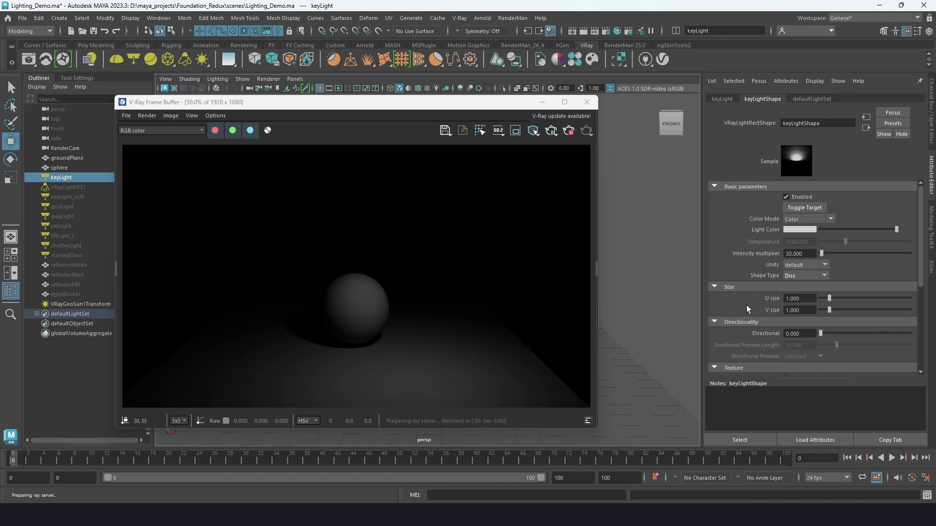
Set the key light's shape type to Rectangle and move the frame buffer off the light in the viewport.
click(802, 274)
click(803, 283)
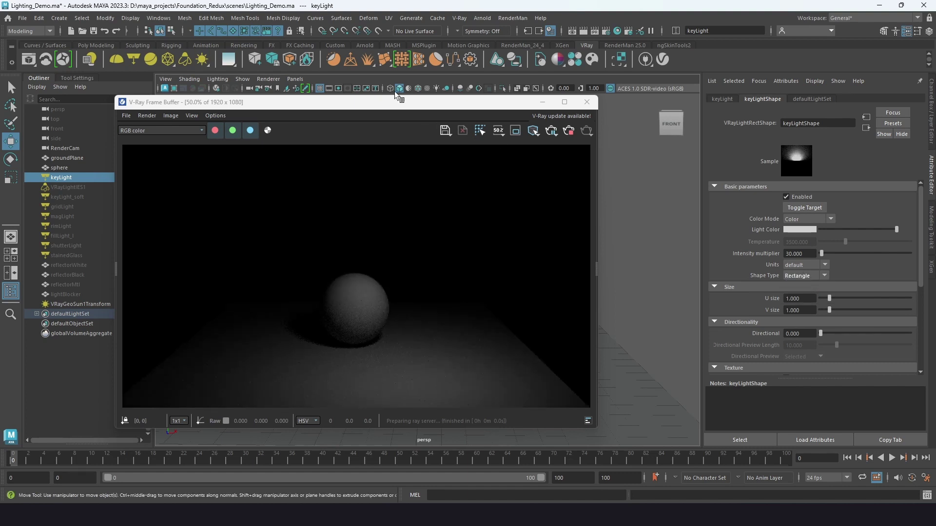
drag(445, 105, 297, 101)
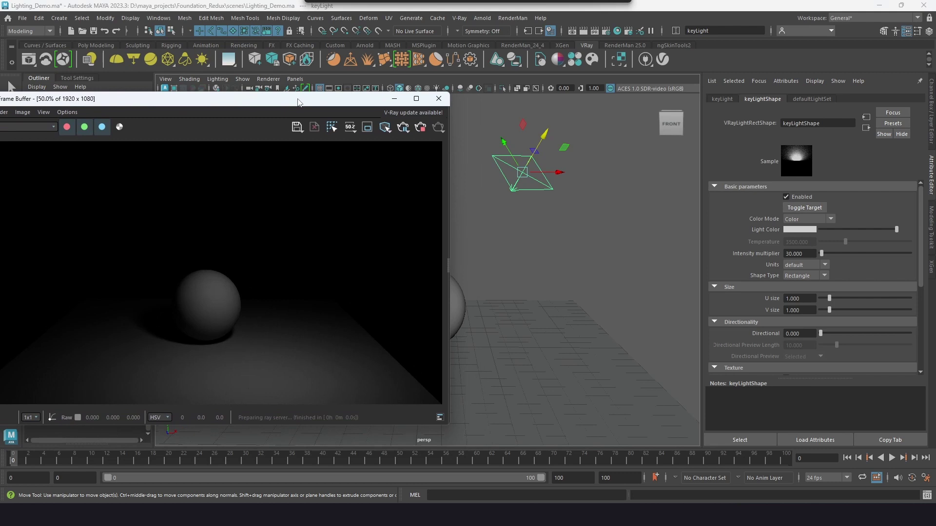
Try scaling the key light with the Scale tool along its individual axes and undo the change.
click(525, 174)
click(525, 173)
key(r)
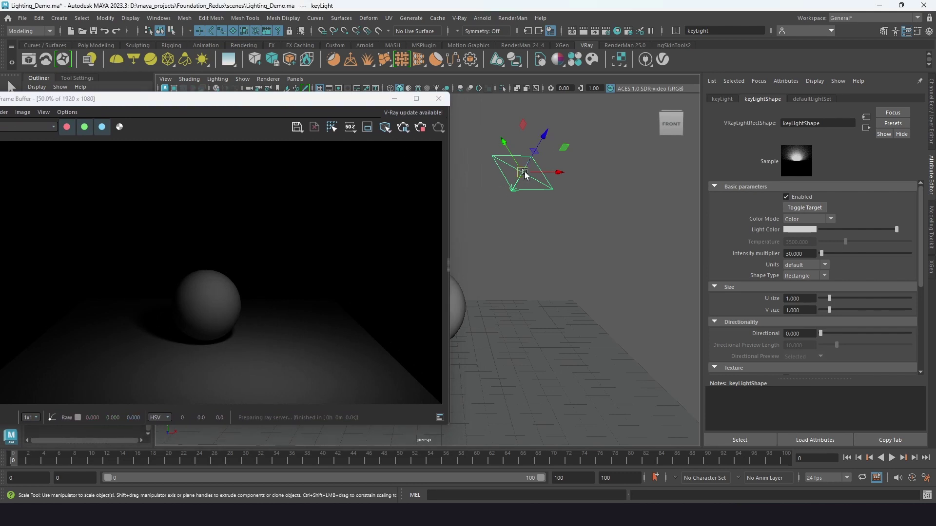
drag(561, 174, 502, 142)
key(ctrl+z)
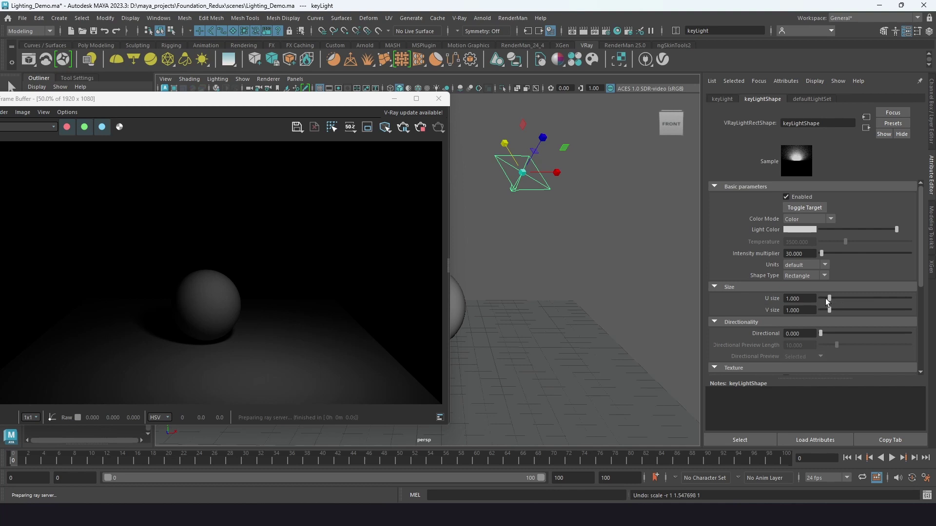
Try a U size of 3.791 with uniform and single-axis scaling on the key light, and restore its U size to 1.
drag(830, 299, 854, 303)
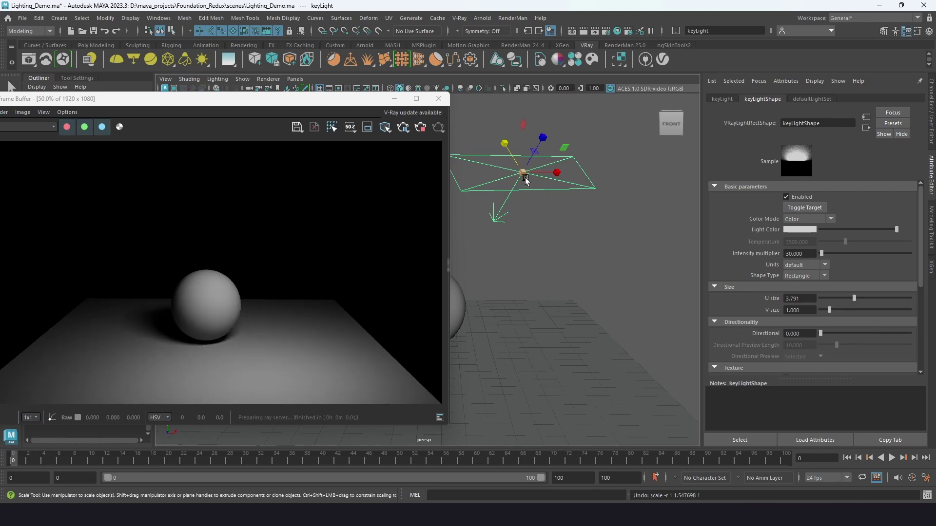
drag(522, 173, 618, 205)
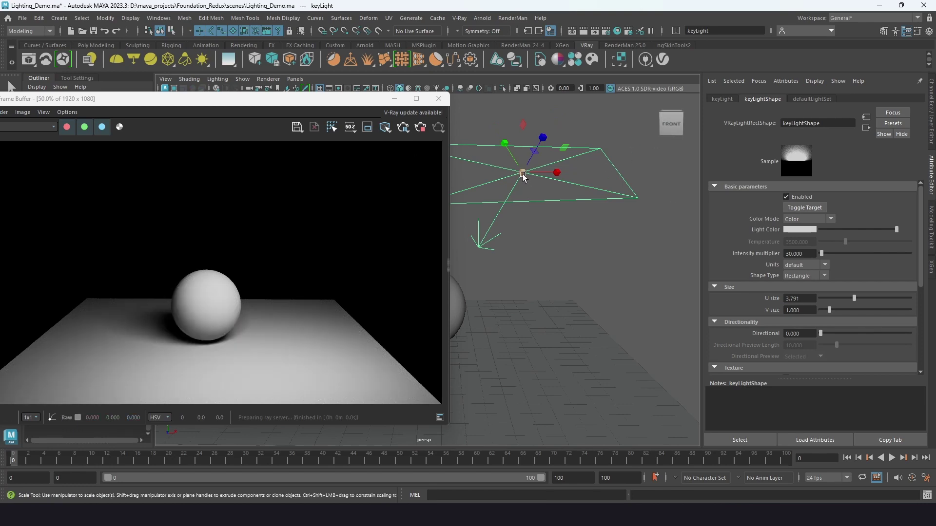
drag(522, 173, 430, 162)
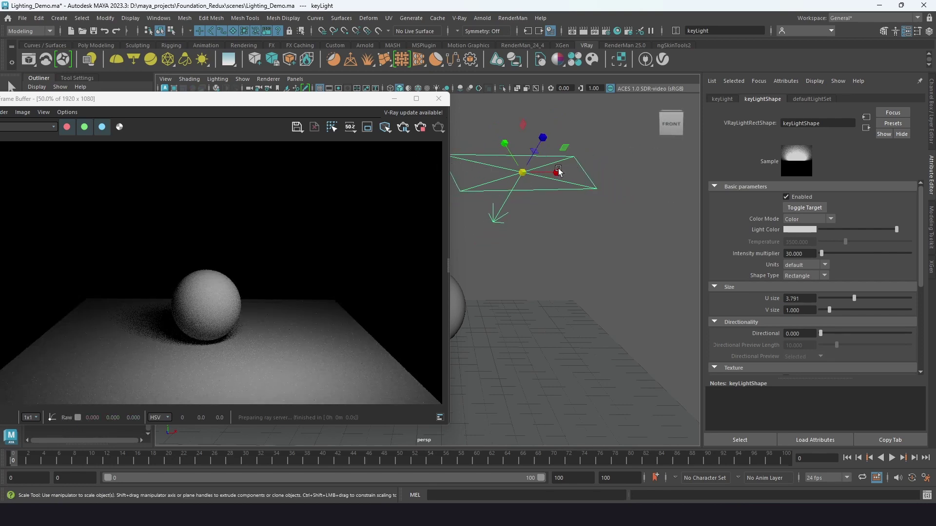
drag(557, 172, 584, 173)
drag(522, 173, 571, 209)
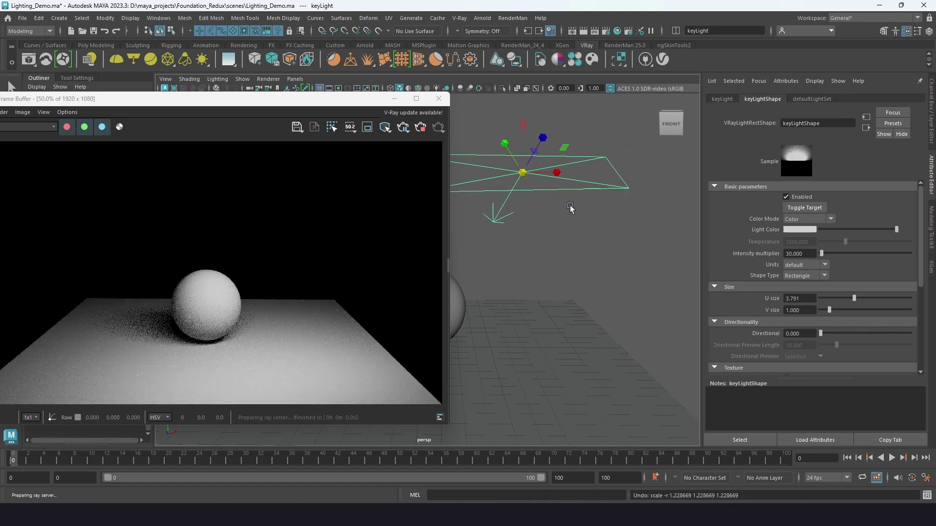
key(ctrl+z)
drag(854, 299, 829, 299)
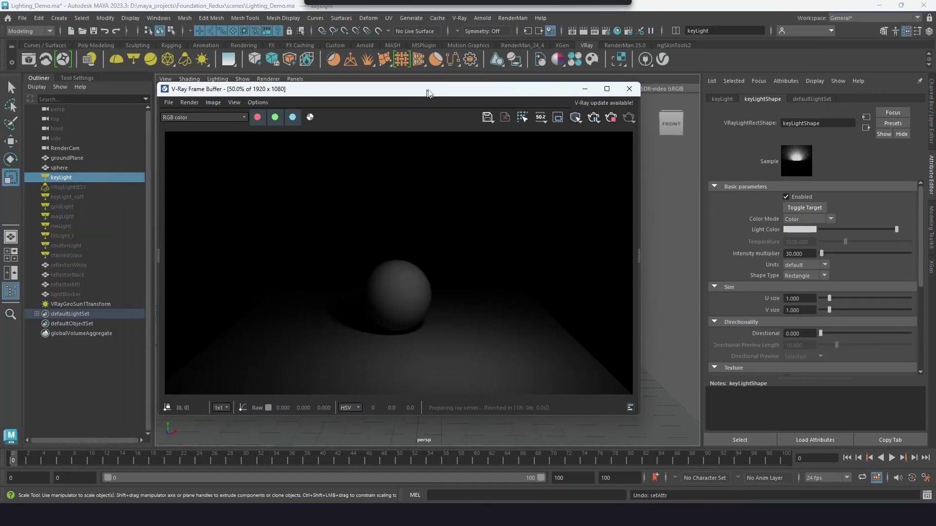
Switch to the reference image board and examine the Barn Doors pictures, zooming in on the studio light with flaps.
drag(428, 93, 444, 98)
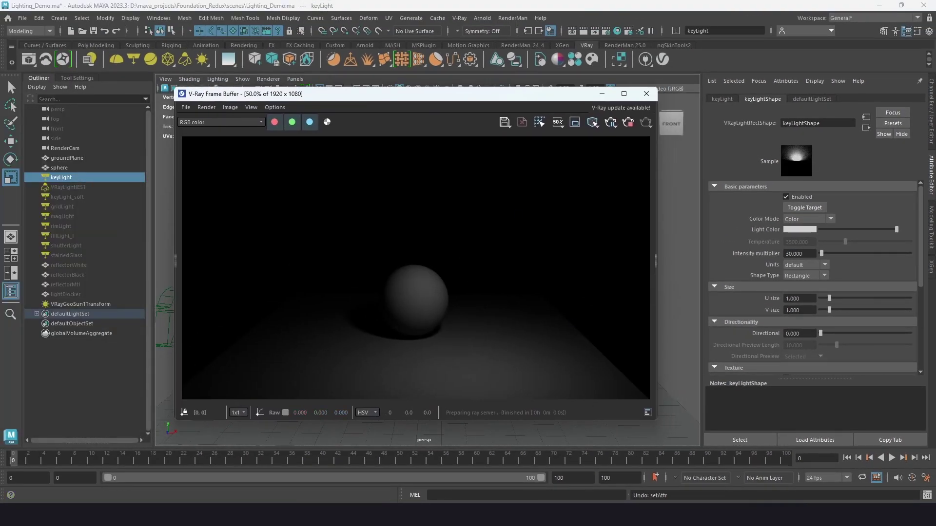
click(538, 490)
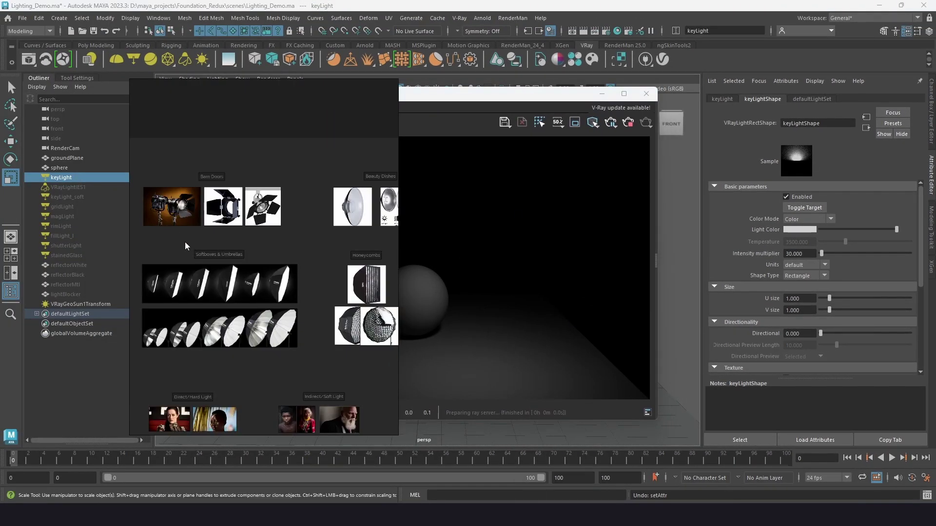
scroll(181, 241, up, 3)
scroll(179, 240, up, 1)
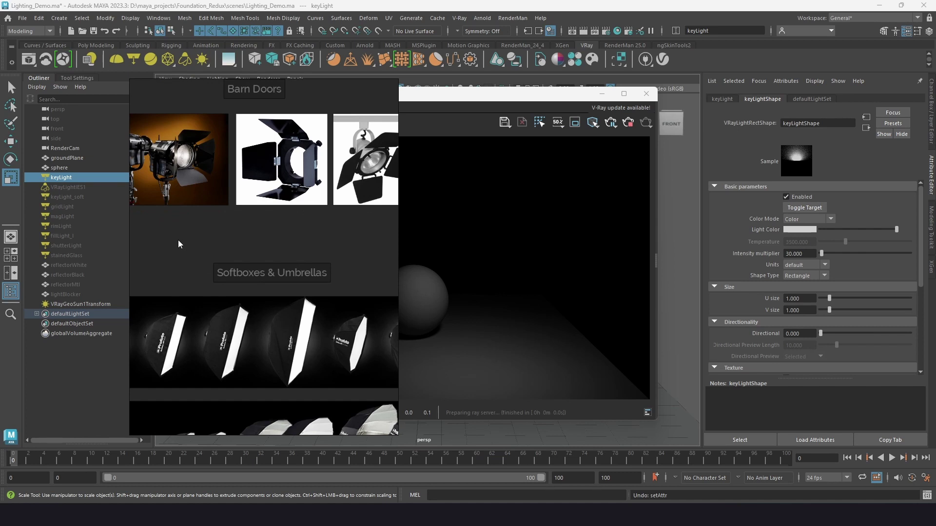
drag(178, 240, 250, 302)
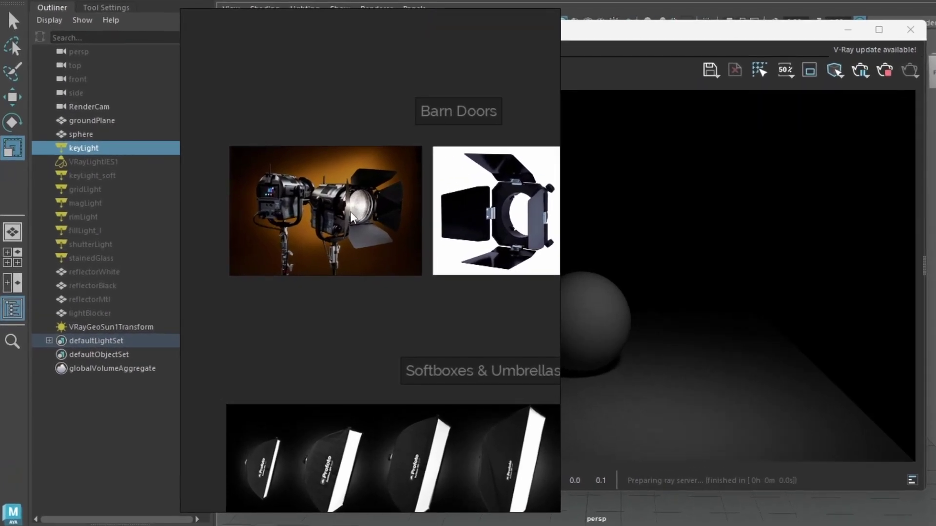
scroll(312, 221, up, 4)
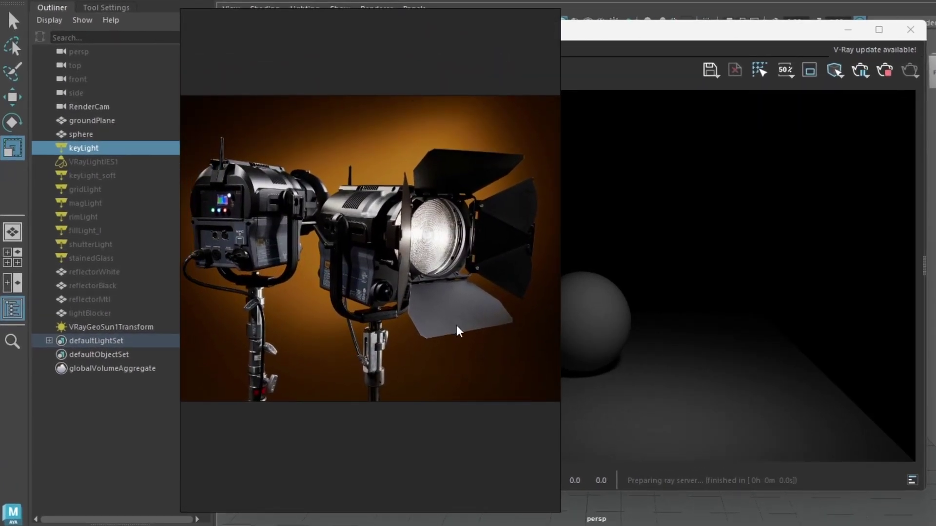
scroll(422, 328, down, 4)
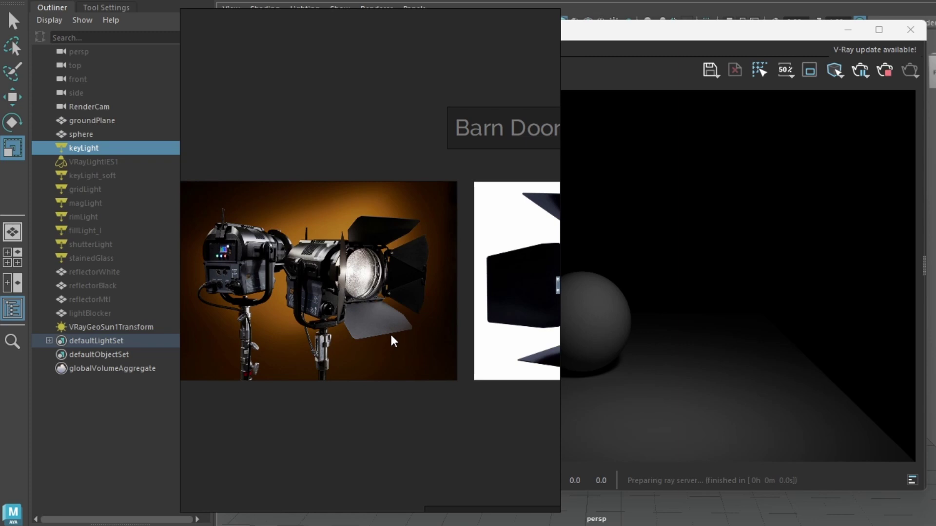
scroll(396, 335, down, 2)
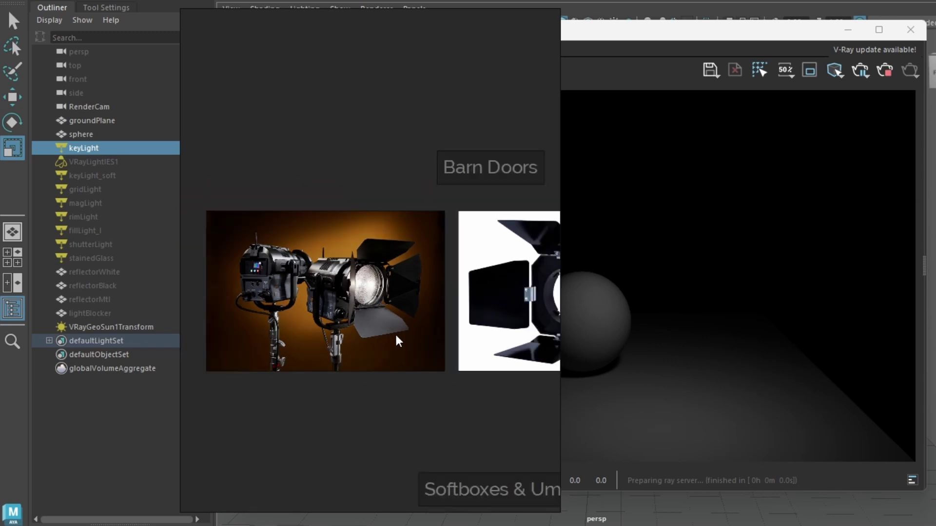
drag(470, 382, 424, 351)
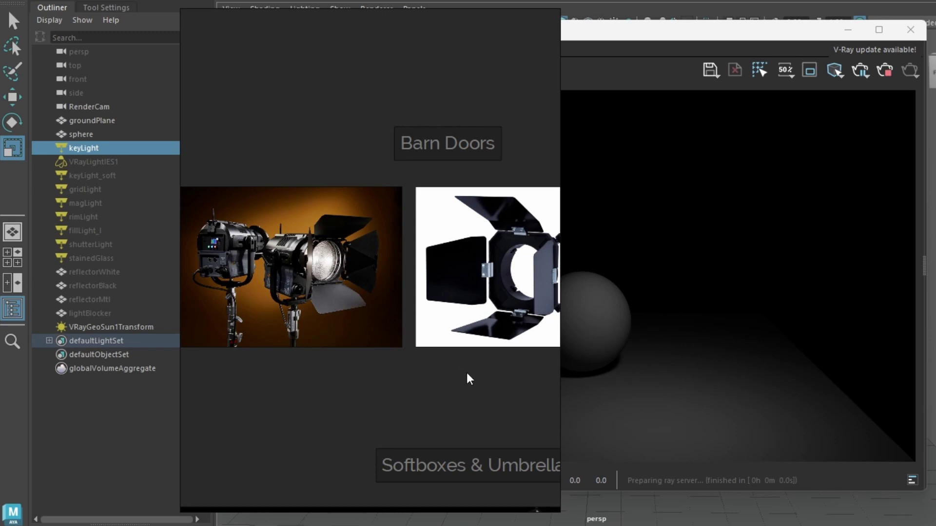
drag(499, 395, 265, 386)
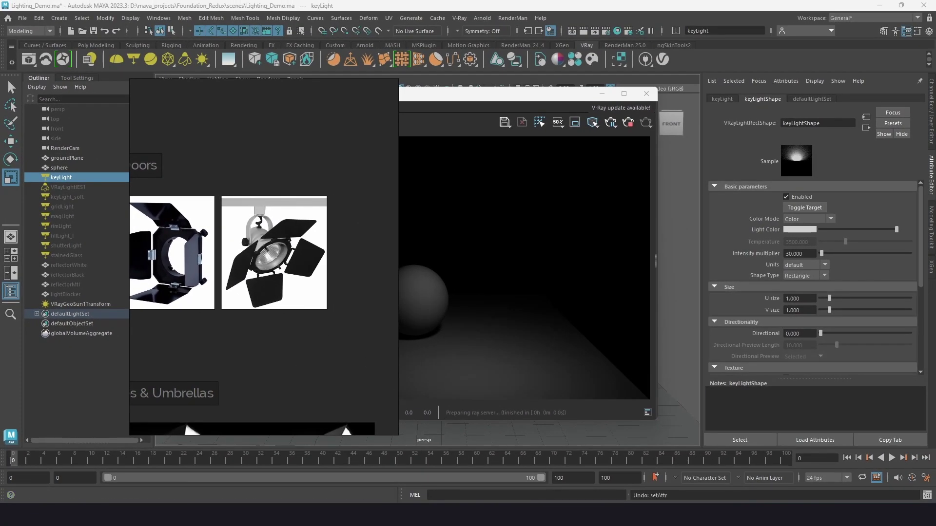
With the frame buffer minimized, preview Directional 1 on the key light, return it to 0 and restore the buffer.
click(602, 94)
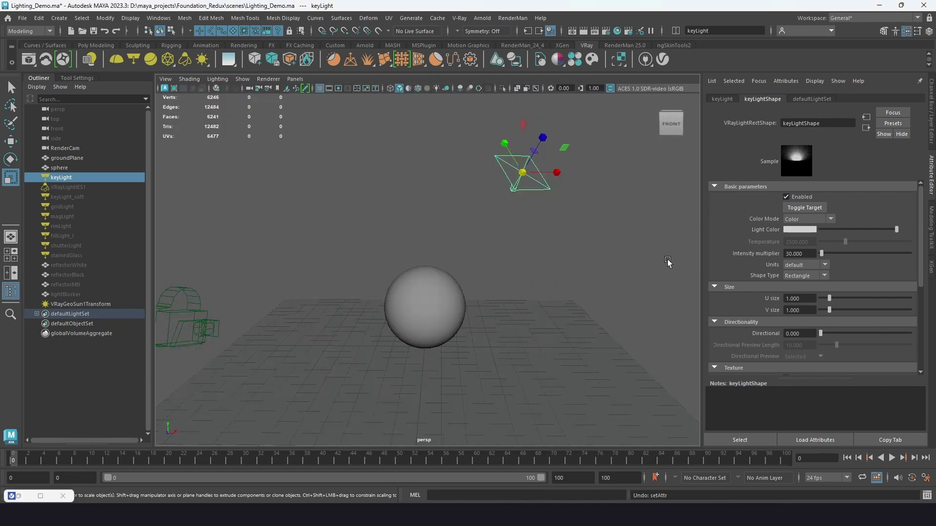
drag(820, 334, 913, 343)
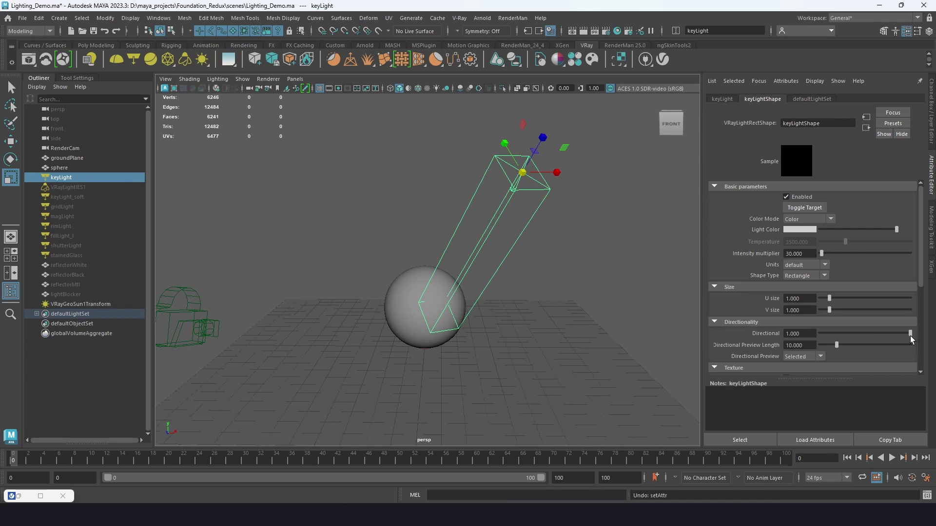
drag(909, 337, 813, 332)
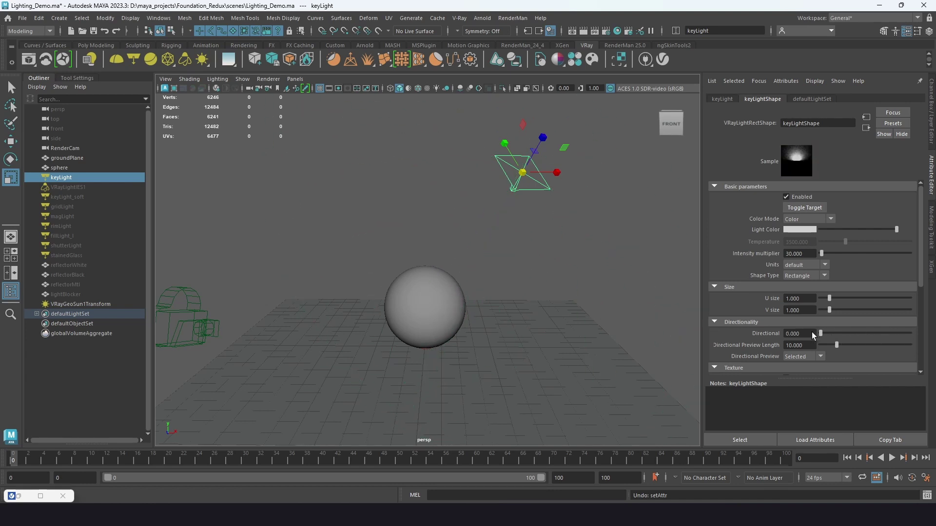
click(15, 497)
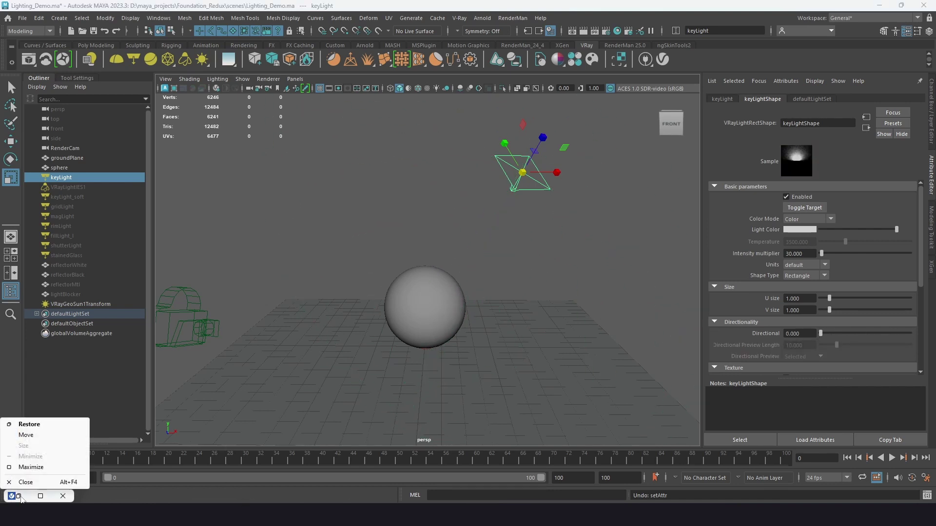
click(29, 424)
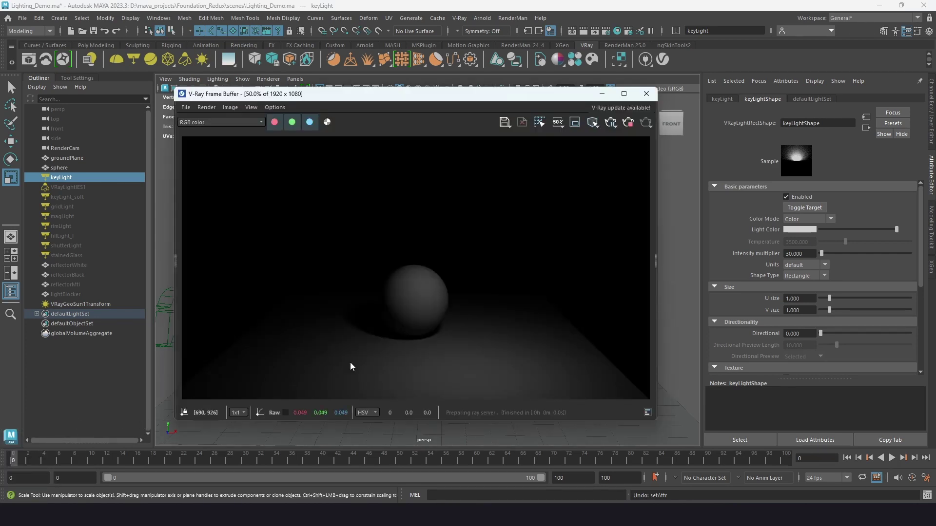
Try Directional values of 0.214, 0.505, 0.764 and 1 on the key light in the live render.
drag(820, 334, 839, 333)
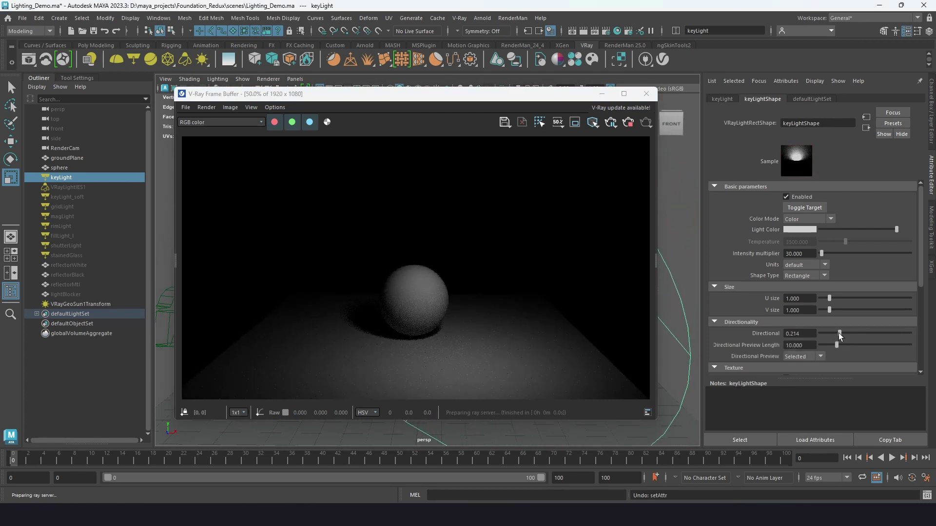
drag(838, 333, 864, 333)
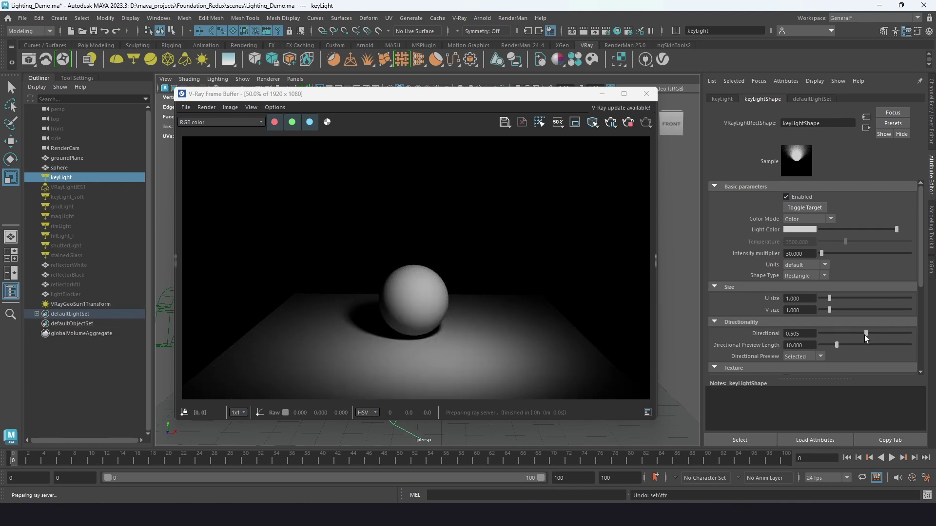
drag(867, 334, 887, 334)
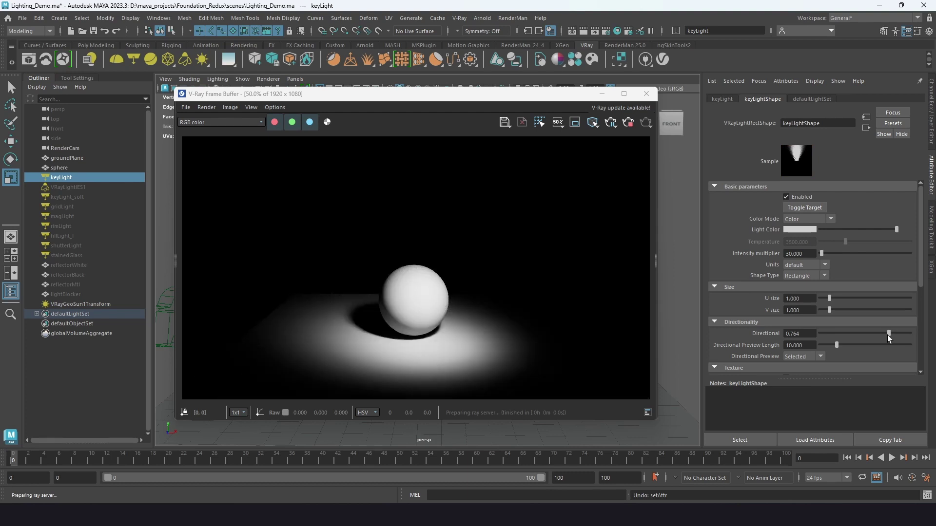
drag(887, 335, 926, 344)
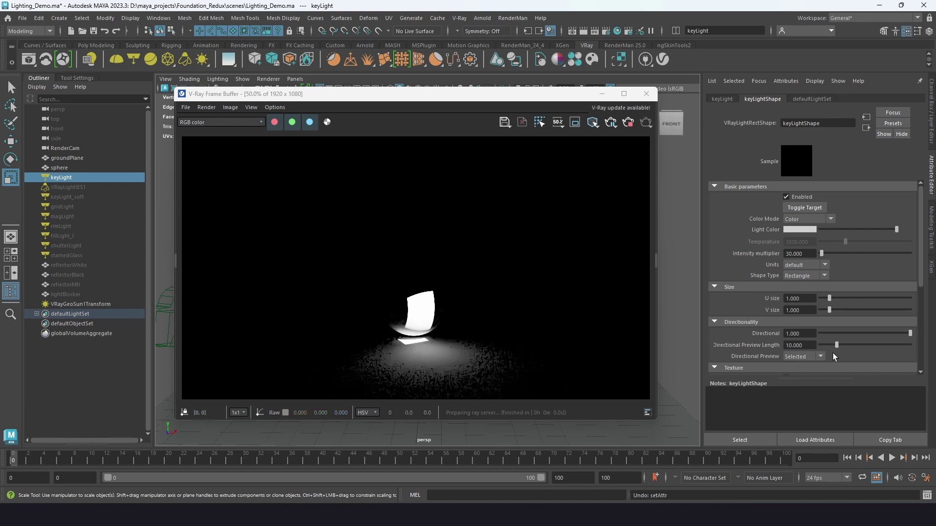
Lower the key light's Directional value through 0.769 and settle it at about 0.681.
drag(910, 334, 889, 338)
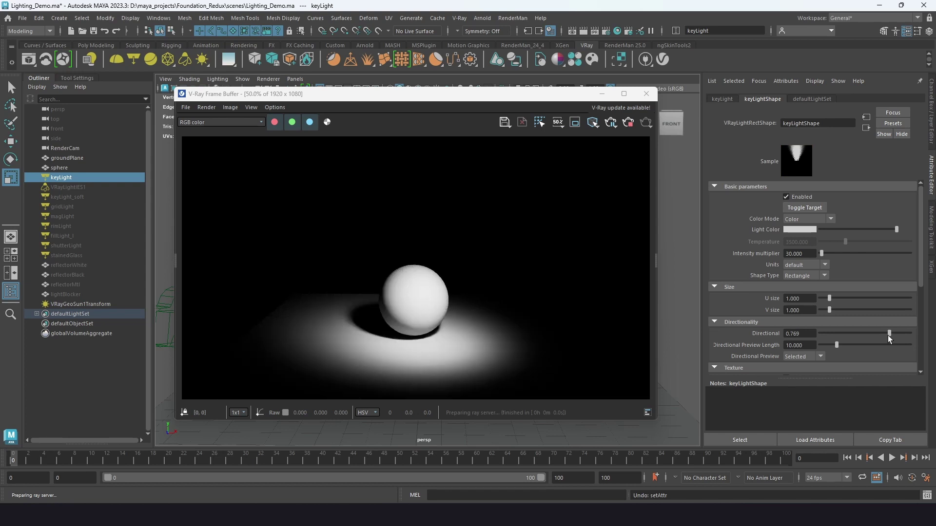
drag(887, 338, 880, 340)
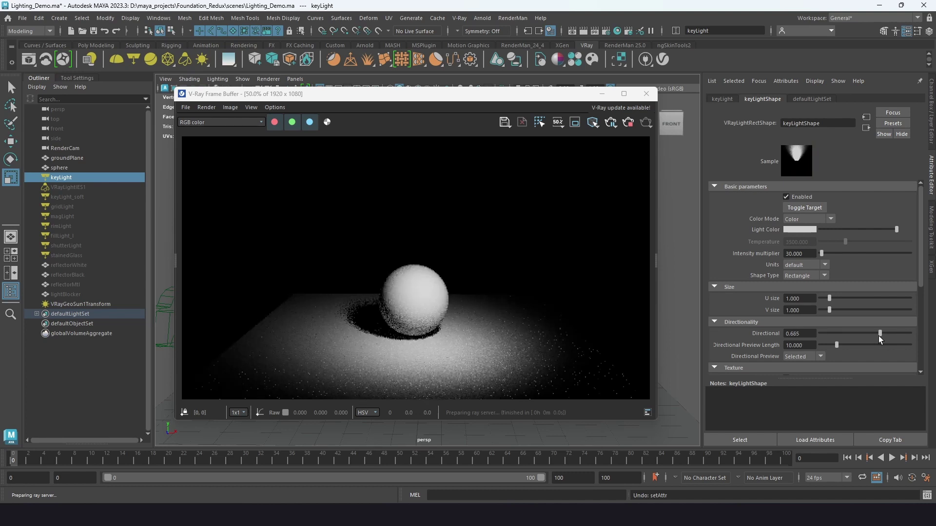
mouse_move(880, 340)
mouse_down()
mouse_move(845, 340)
mouse_move(881, 337)
mouse_up()
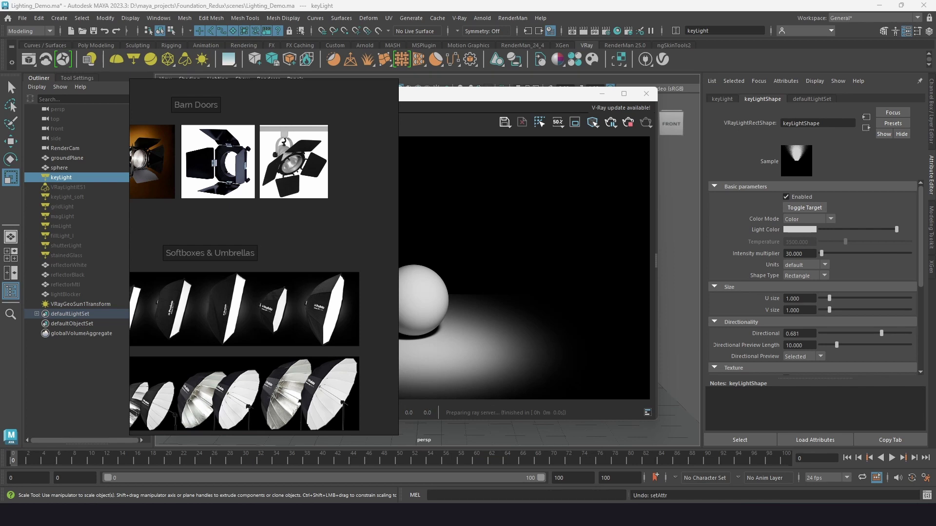
Move the frame buffer aside to expose the light's cone and set the Directional Preview Length to about 9.615.
drag(523, 99, 218, 117)
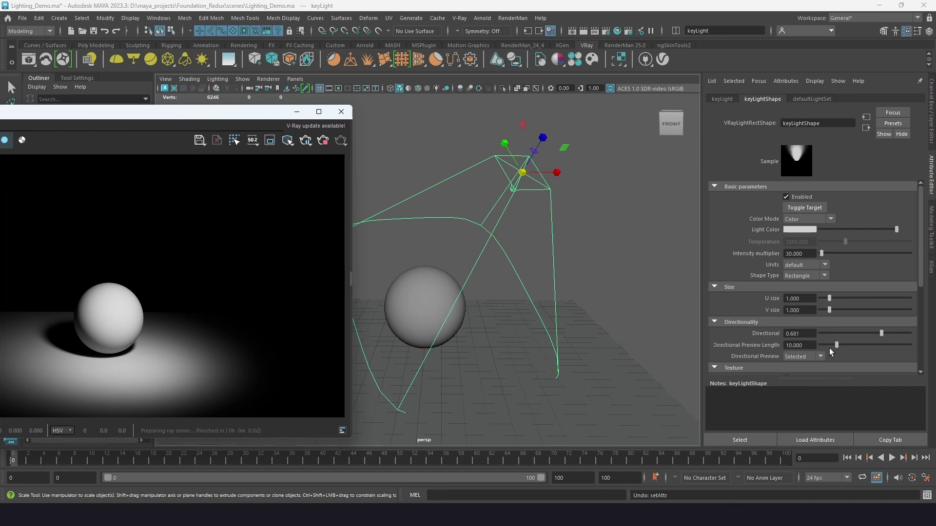
mouse_move(836, 345)
mouse_down()
mouse_move(825, 347)
mouse_move(837, 348)
mouse_up()
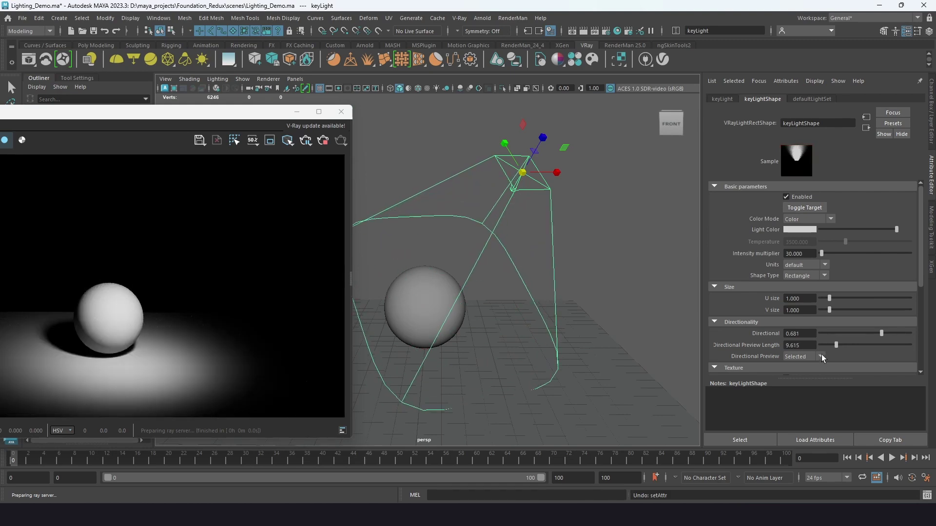
Review the Directional Preview options, keep Selected, and deselect and reselect the key light to compare its viewport preview.
click(820, 356)
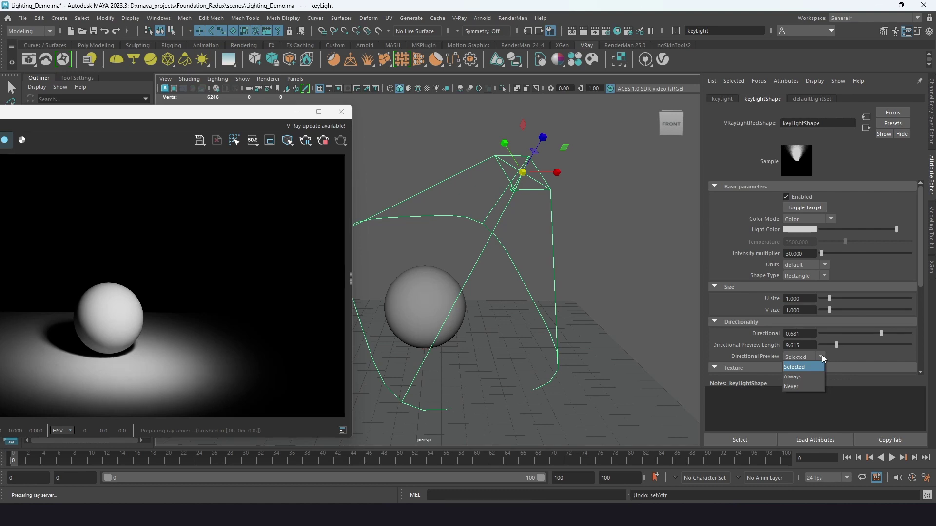
click(652, 249)
click(632, 251)
key(r)
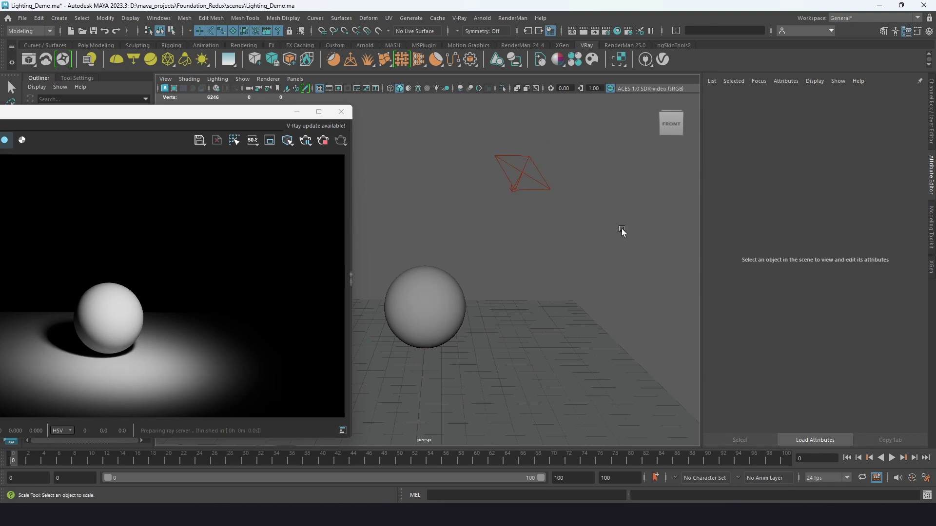
drag(608, 163, 507, 189)
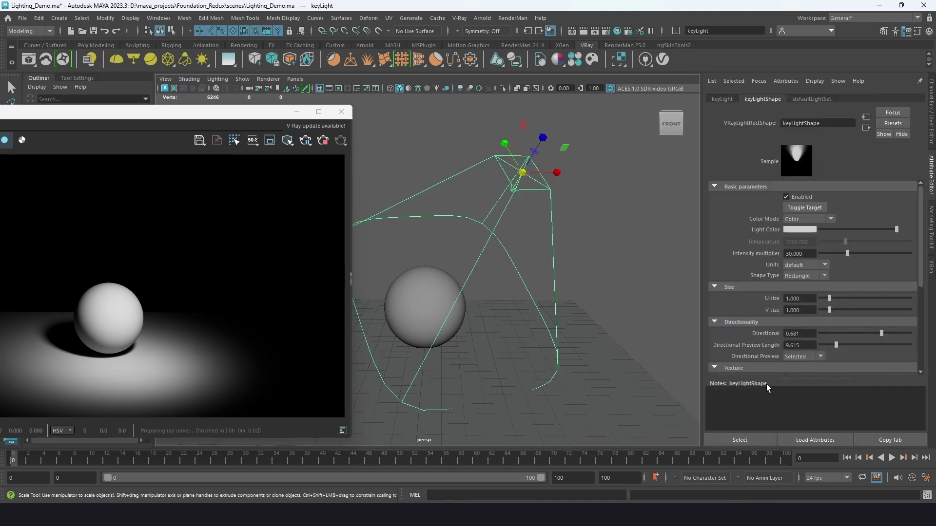
Try the Always and Never Directional Preview options on the key light, comparing selected and deselected states, and return the option to Selected.
click(795, 357)
click(796, 378)
click(616, 277)
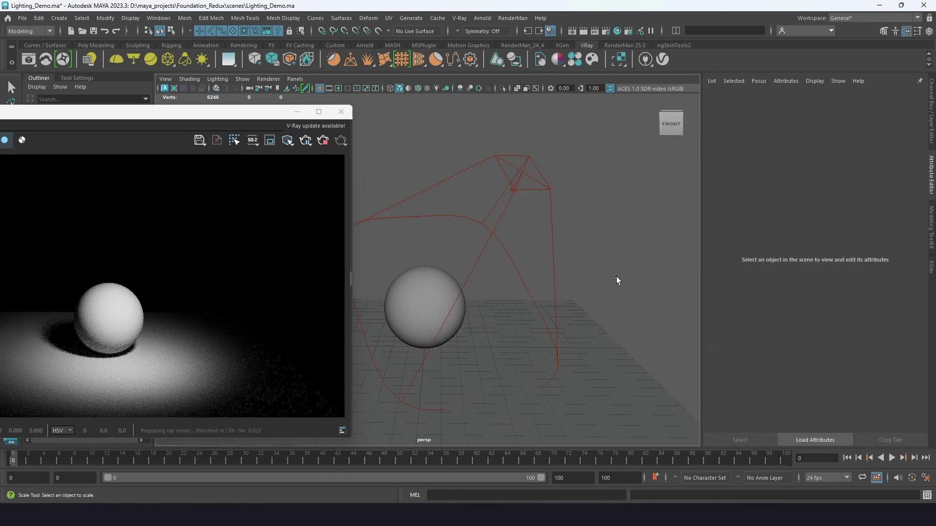
click(498, 239)
click(795, 357)
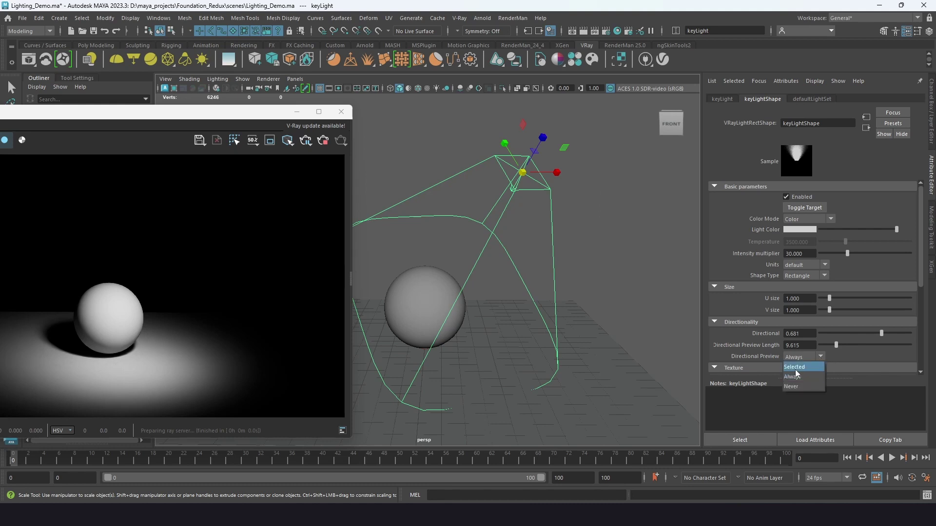
click(791, 386)
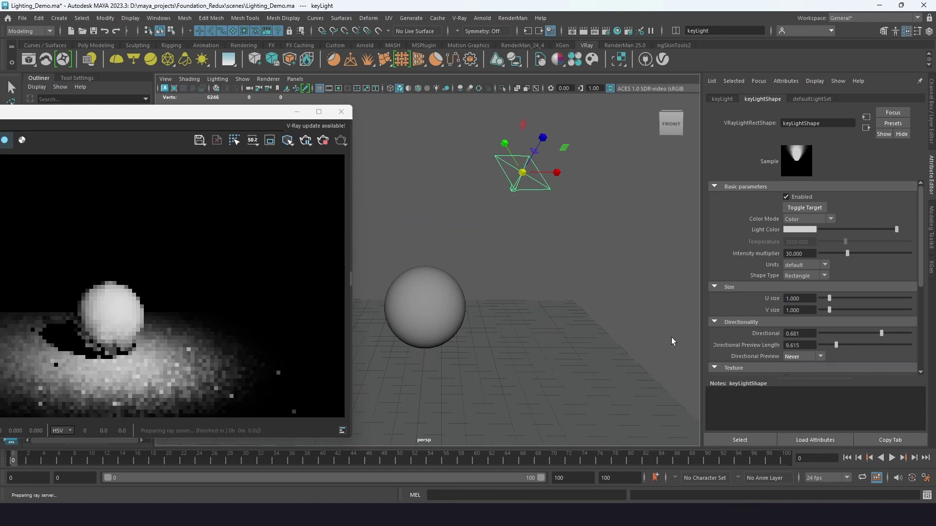
click(605, 269)
drag(593, 162, 546, 182)
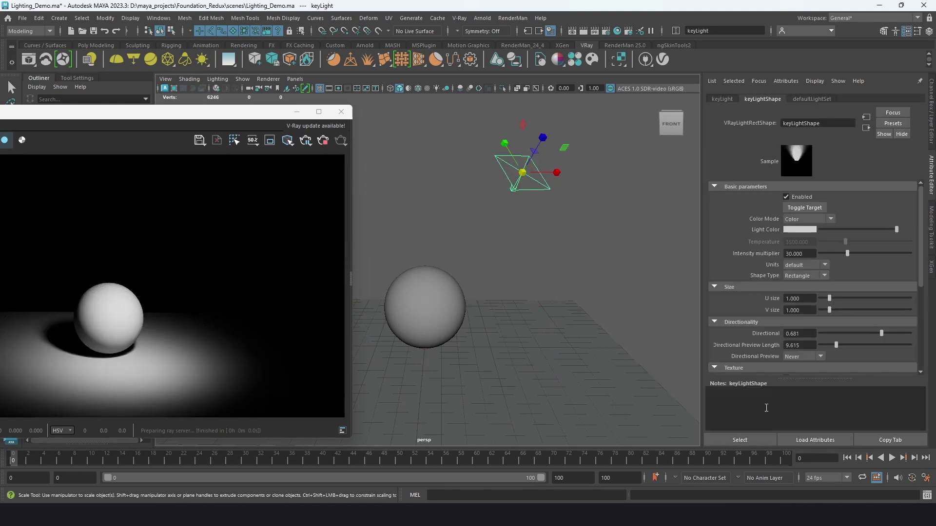
click(821, 357)
click(803, 367)
Bring the frame buffer back into view, review the key light's Texture section, and expand and examine its Options section.
drag(160, 114, 380, 121)
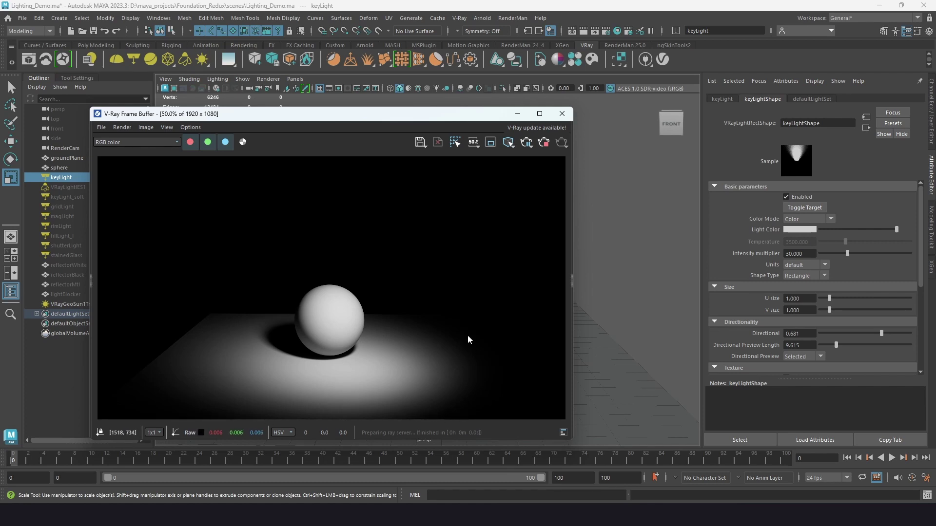
scroll(757, 320, down, 5)
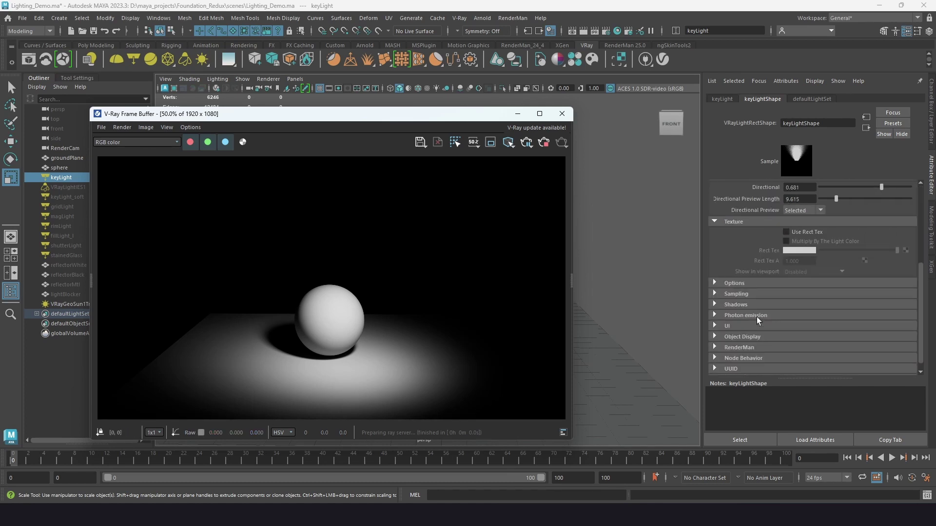
scroll(756, 317, up, 1)
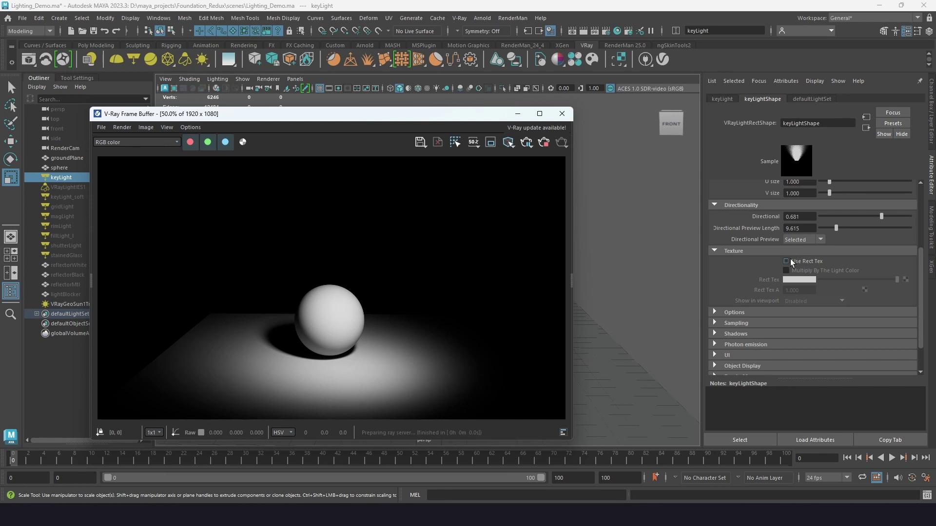
click(736, 312)
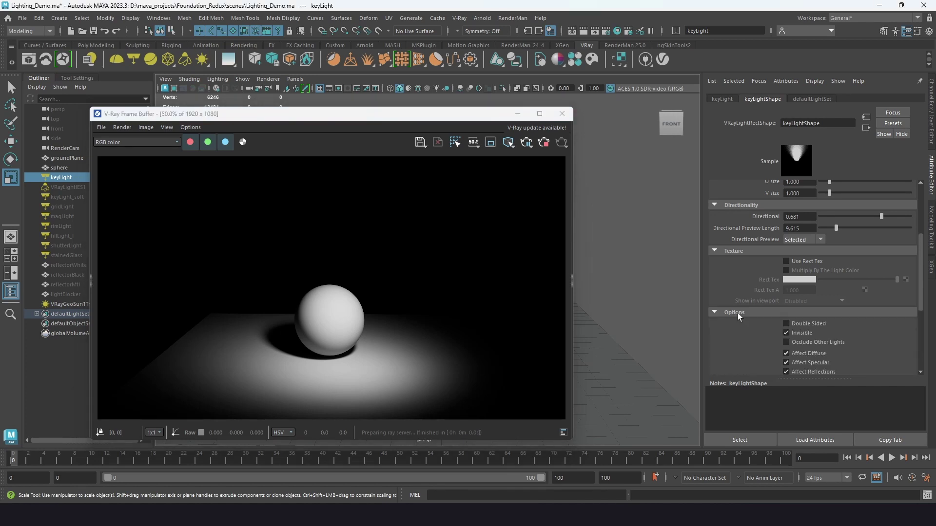
scroll(741, 344, down, 5)
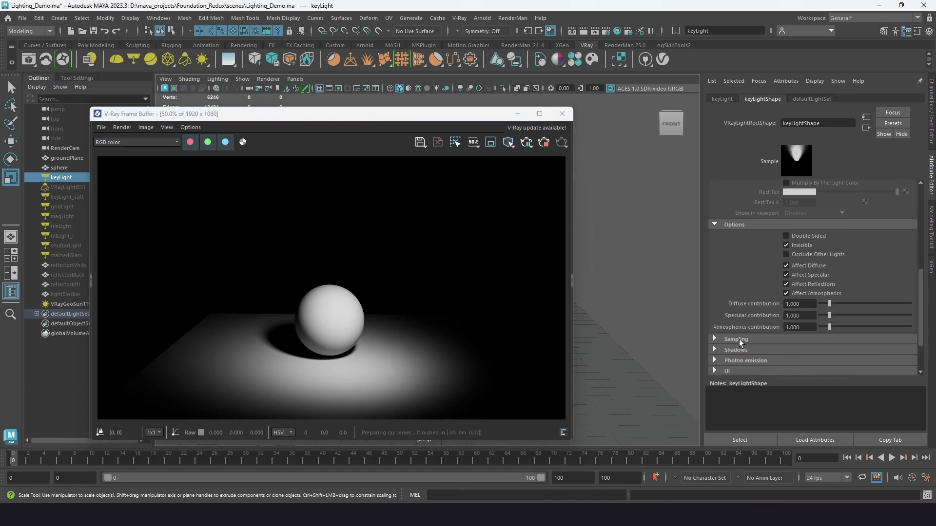
scroll(739, 339, up, 1)
Uncover the object list, unhide the rim light, and start the interactive render through RenderCam.
drag(361, 114, 440, 103)
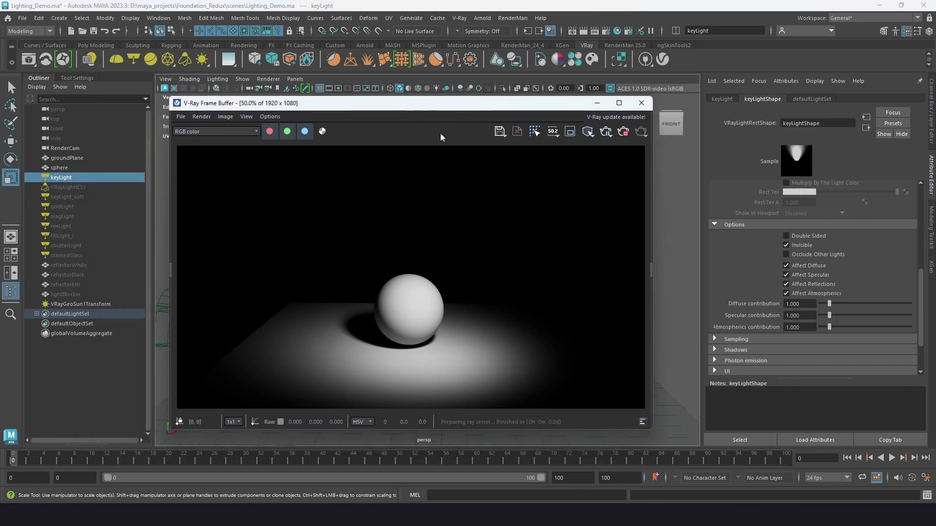
click(67, 227)
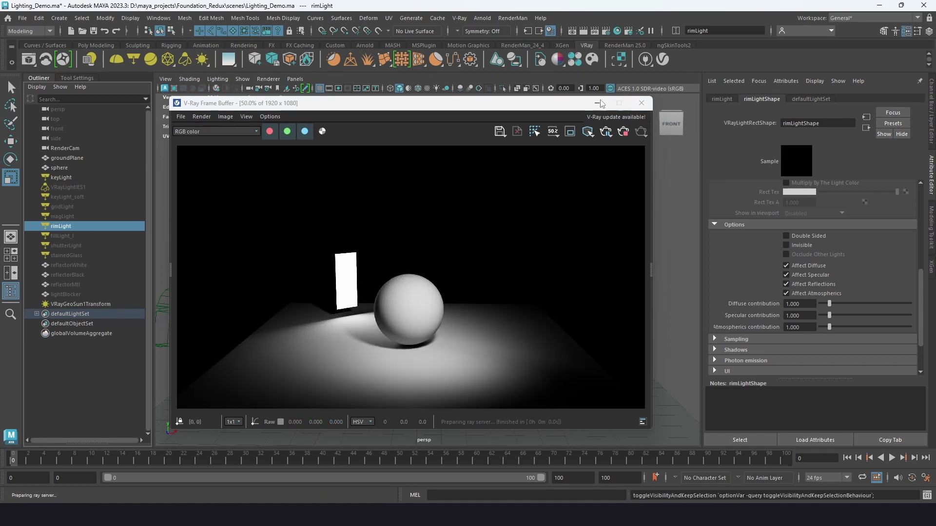
click(608, 134)
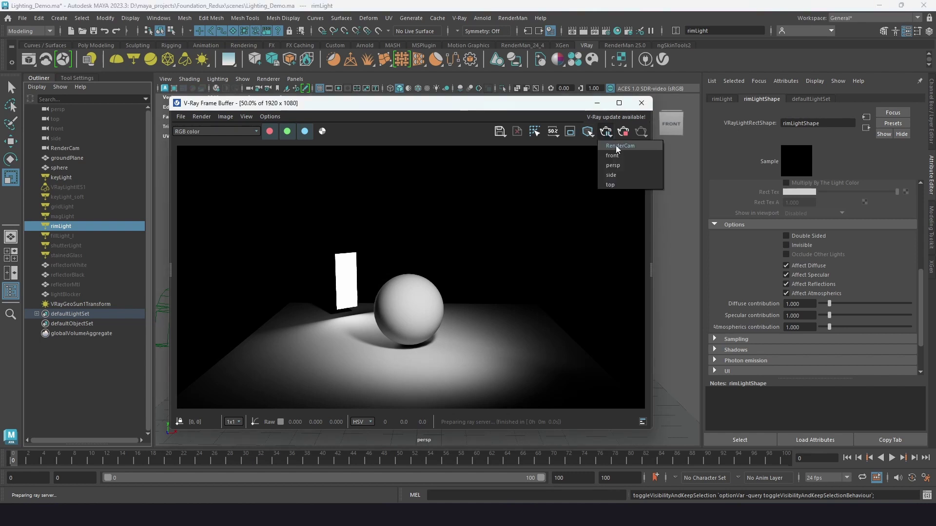
click(616, 145)
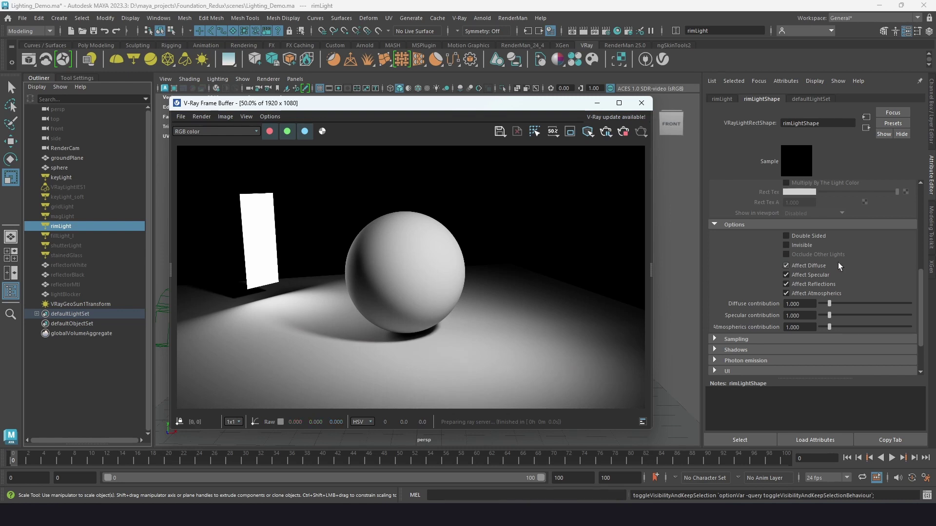
Make the rim light invisible in the render, and try Double Sided on it before turning that option off again.
click(786, 244)
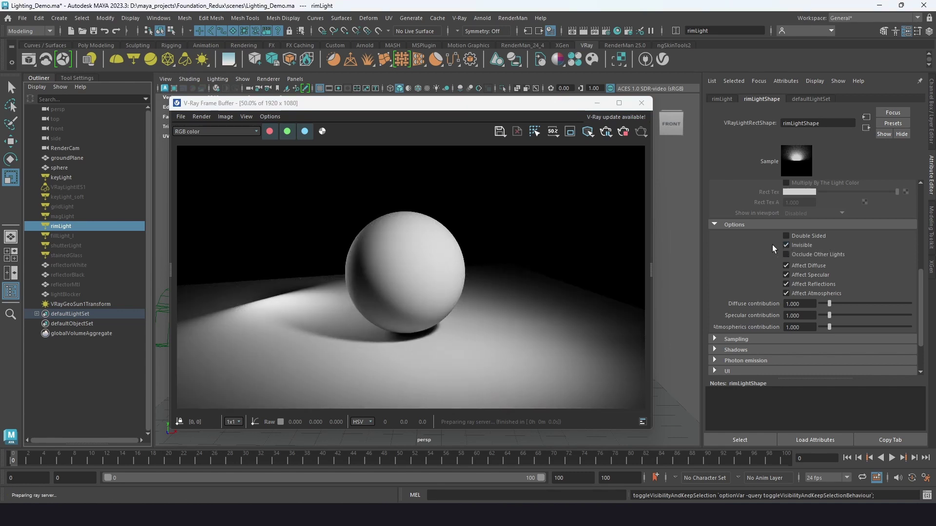
click(796, 235)
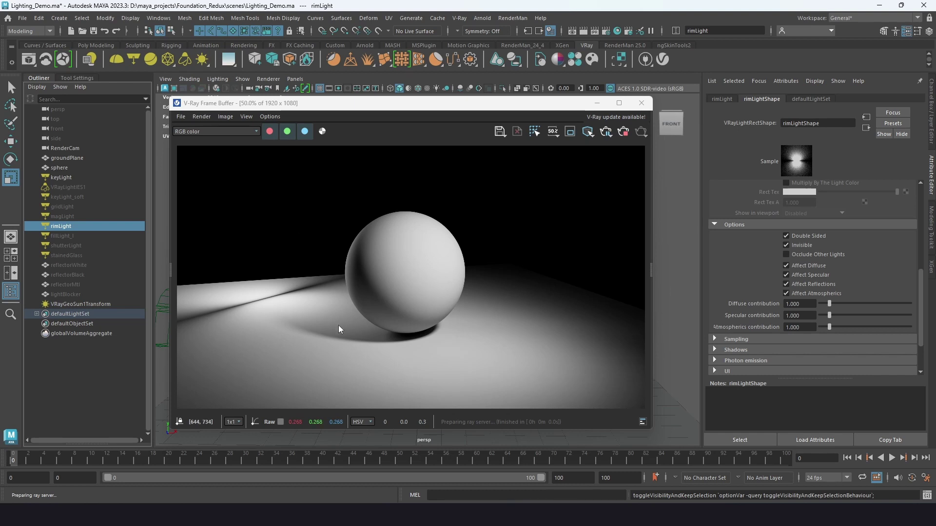
click(786, 237)
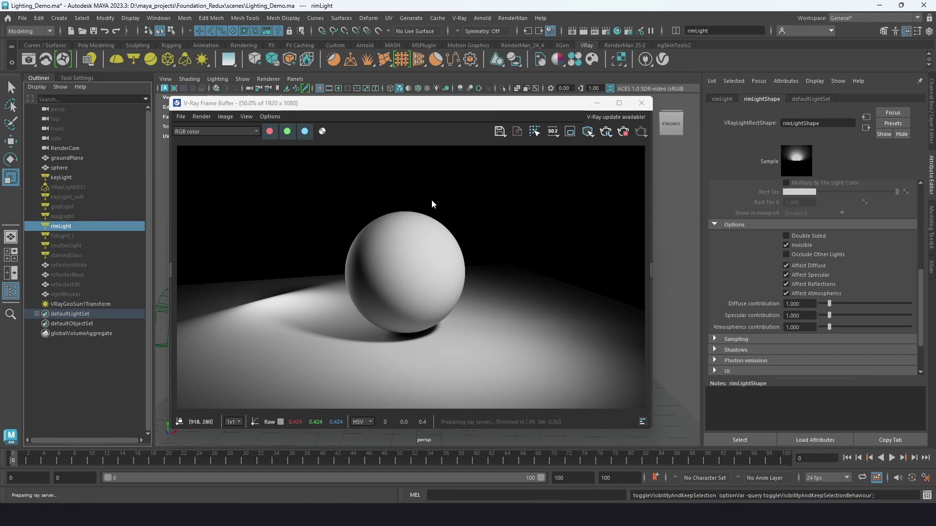
Select the key light and switch its Affect Diffuse and Affect Specular options off and back on in the live render.
drag(403, 107, 434, 121)
click(58, 177)
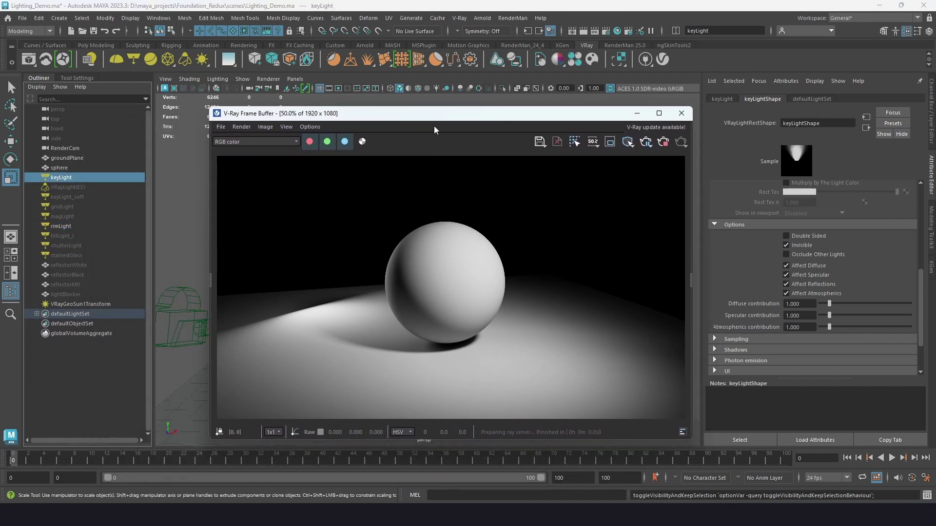
click(786, 265)
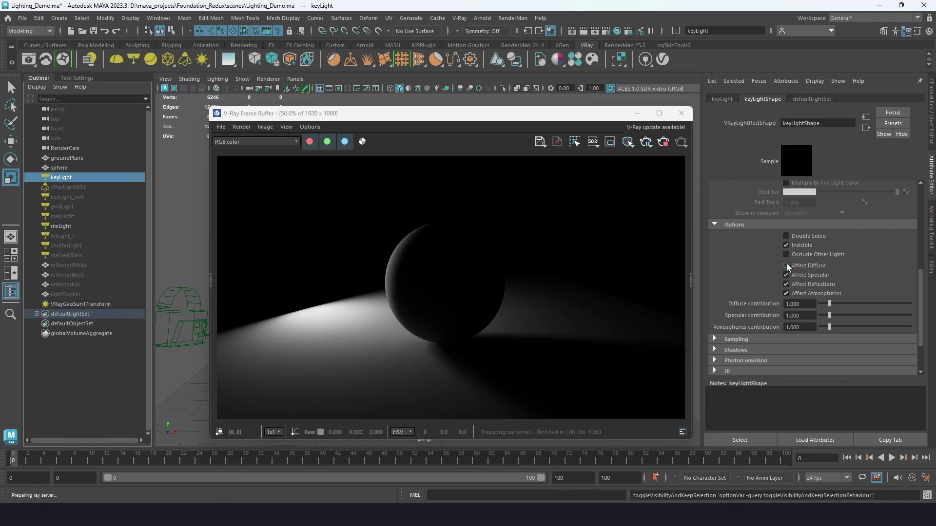
click(785, 266)
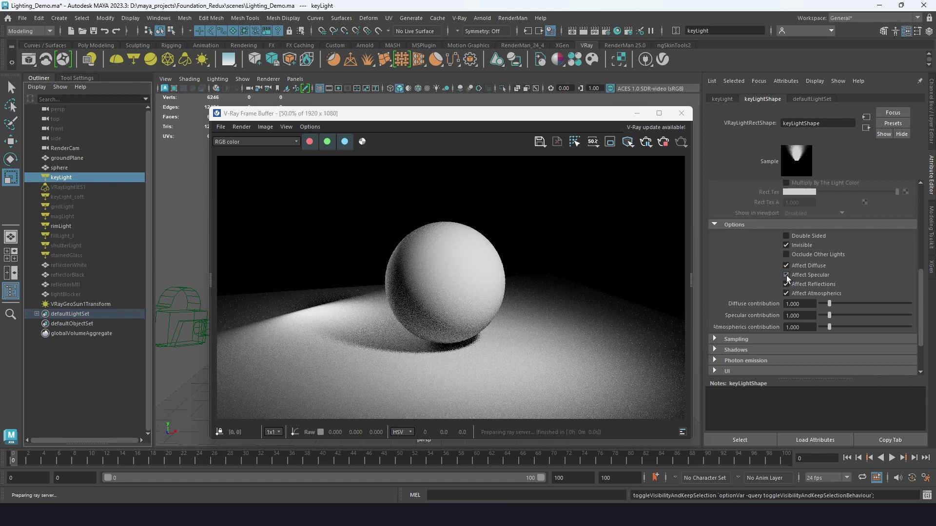
click(786, 276)
click(785, 274)
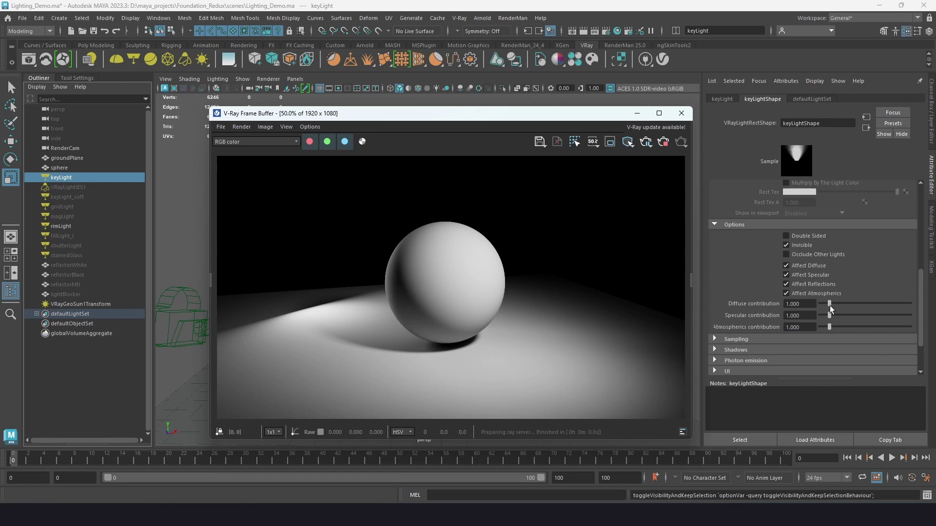
Try a Diffuse contribution of 3.407 on the key light and reset it to 1.
drag(829, 305, 851, 306)
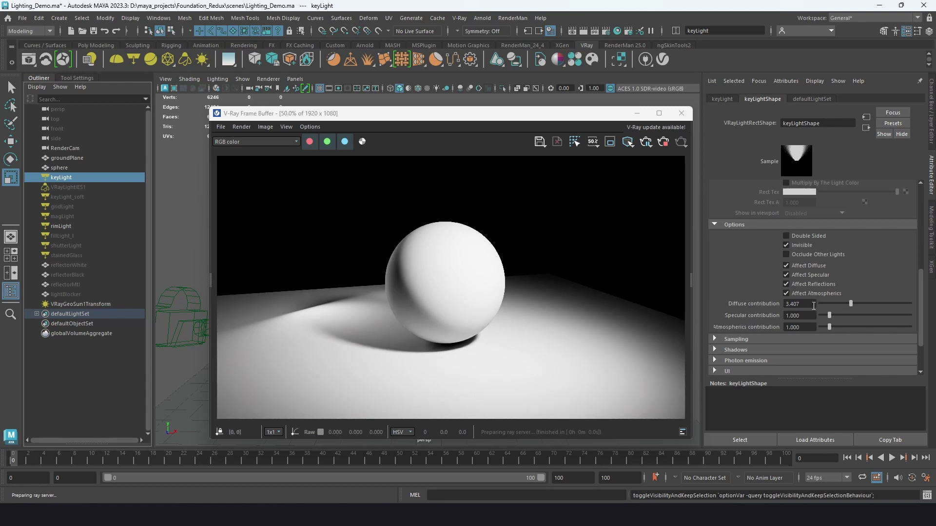
drag(813, 306, 785, 307)
text(1)
key(Return)
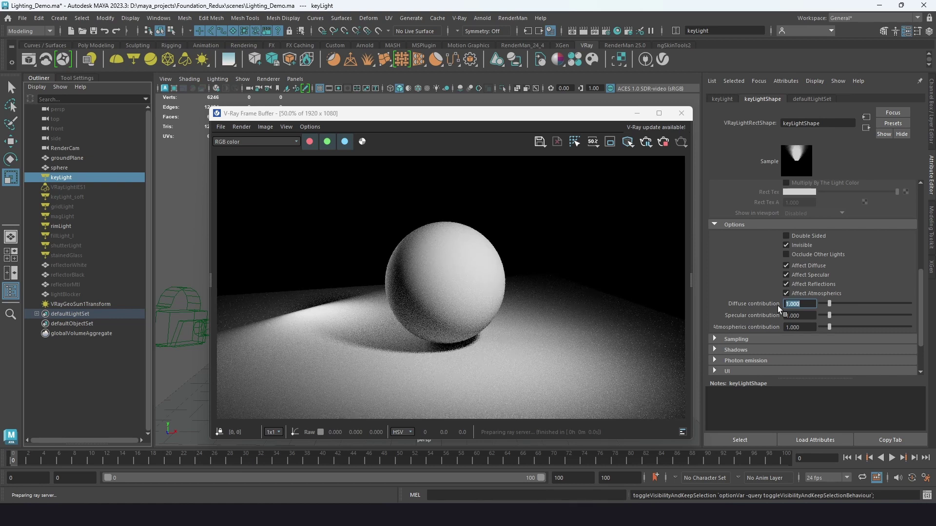
Expand the rim light's Shadows settings and turn its shadows off and back on to compare the render.
scroll(738, 287, down, 3)
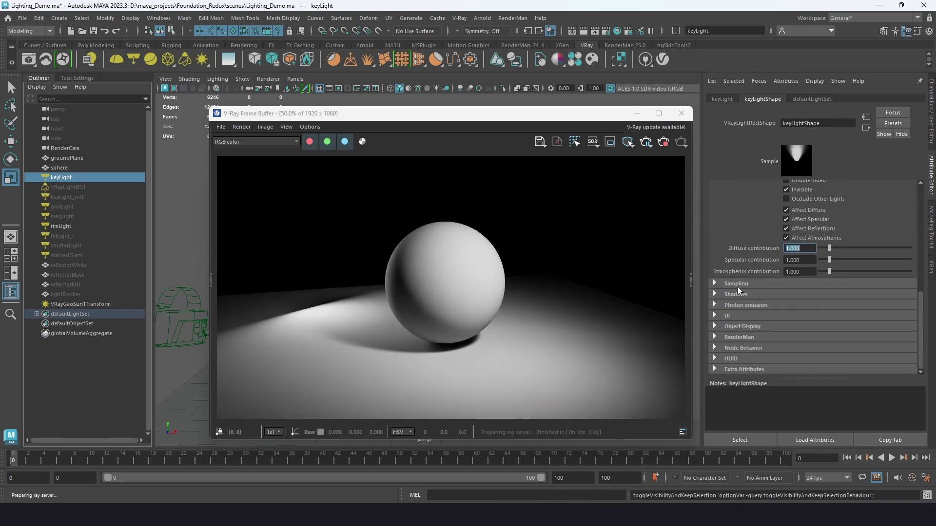
double_click(74, 228)
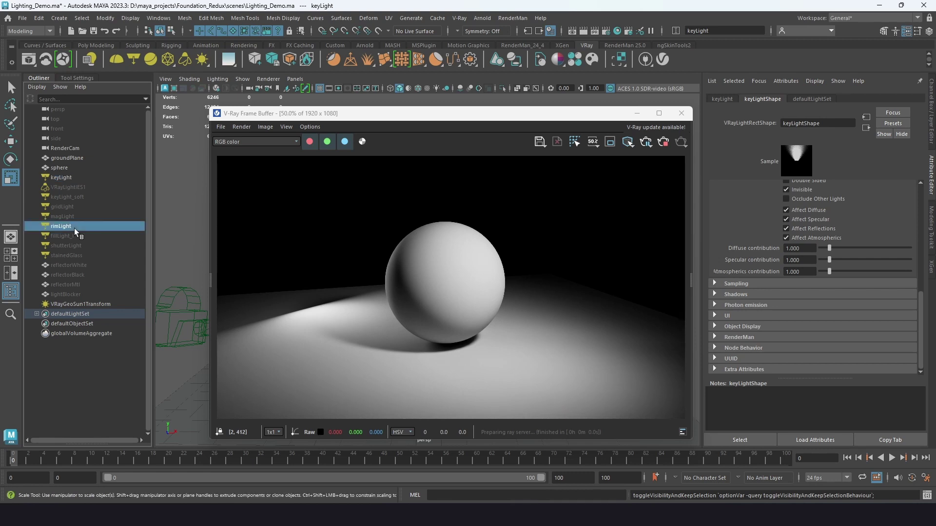
click(737, 295)
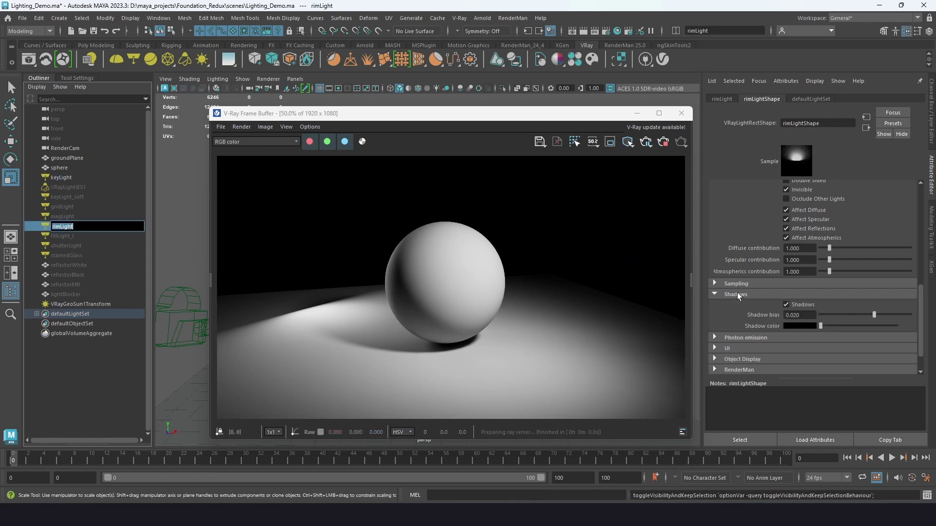
click(45, 228)
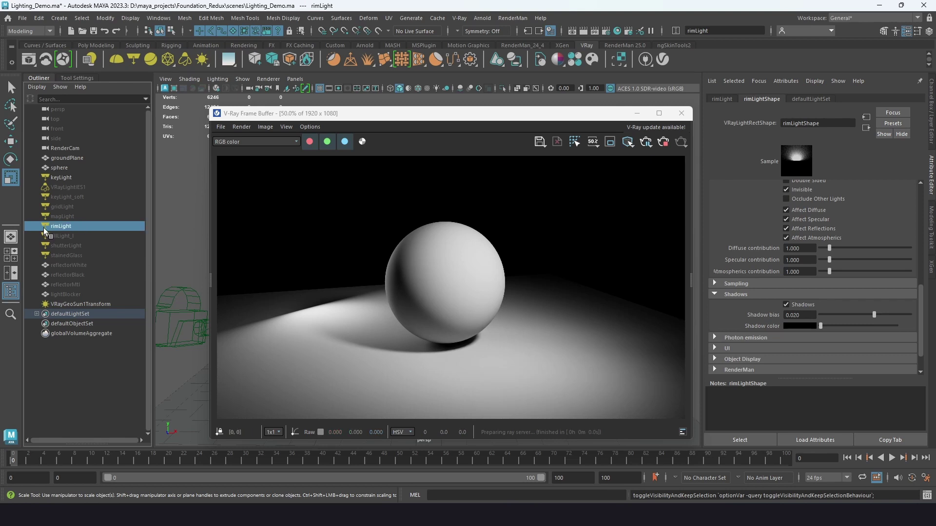
click(785, 304)
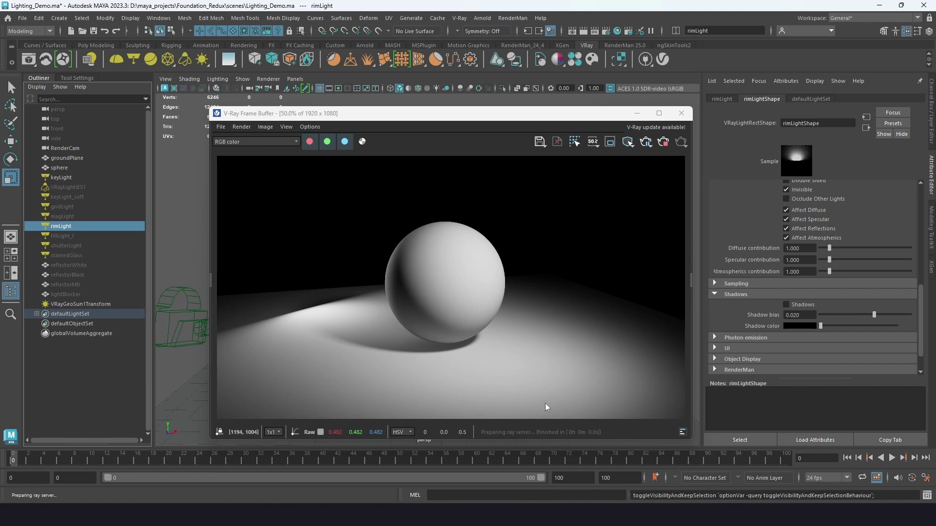
click(787, 305)
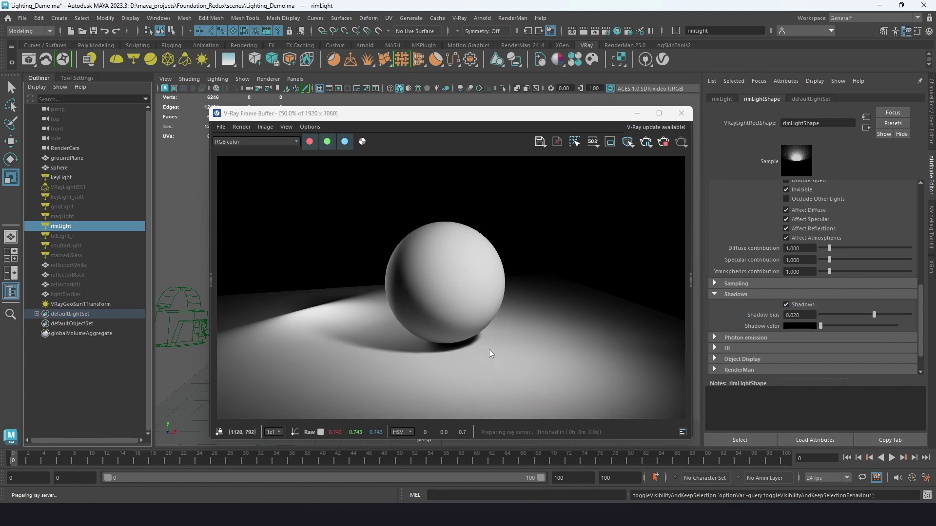
Set the key light's Directional value to 0.
click(71, 179)
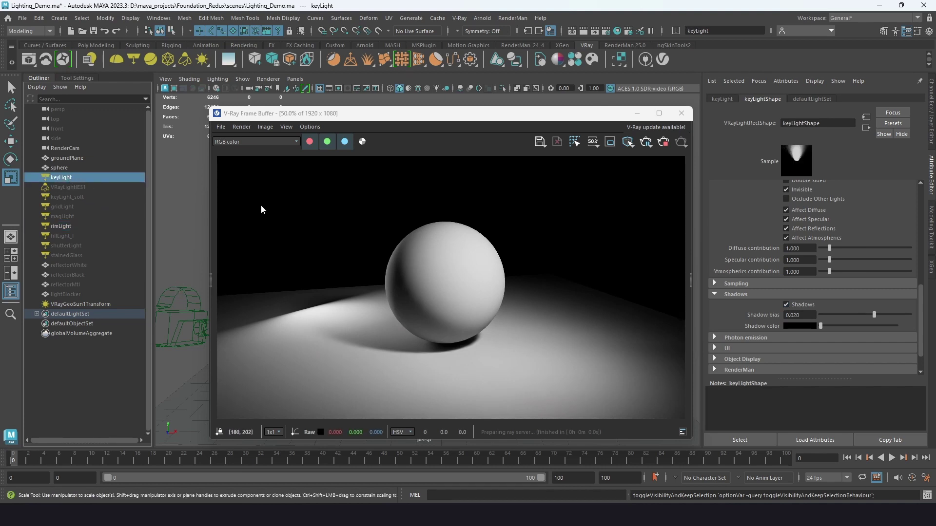
scroll(735, 230, up, 10)
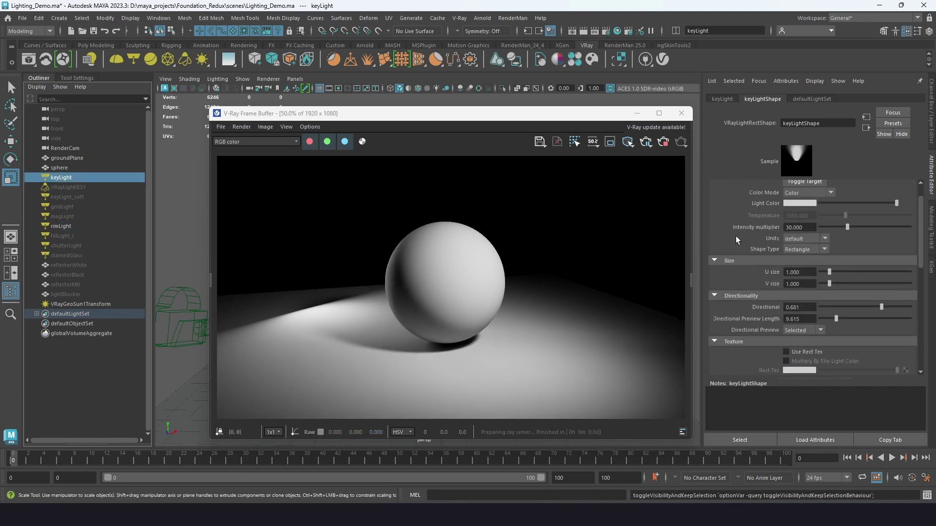
double_click(807, 334)
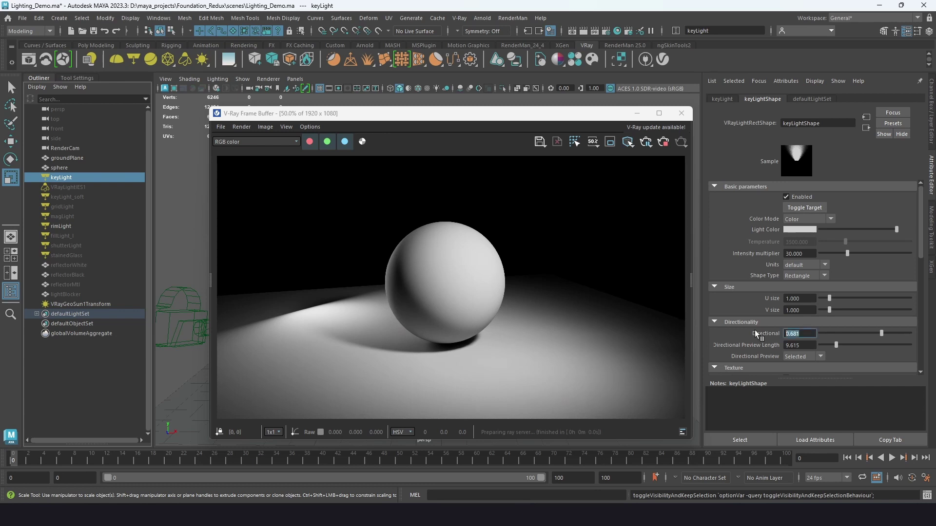
text(0)
key(Return)
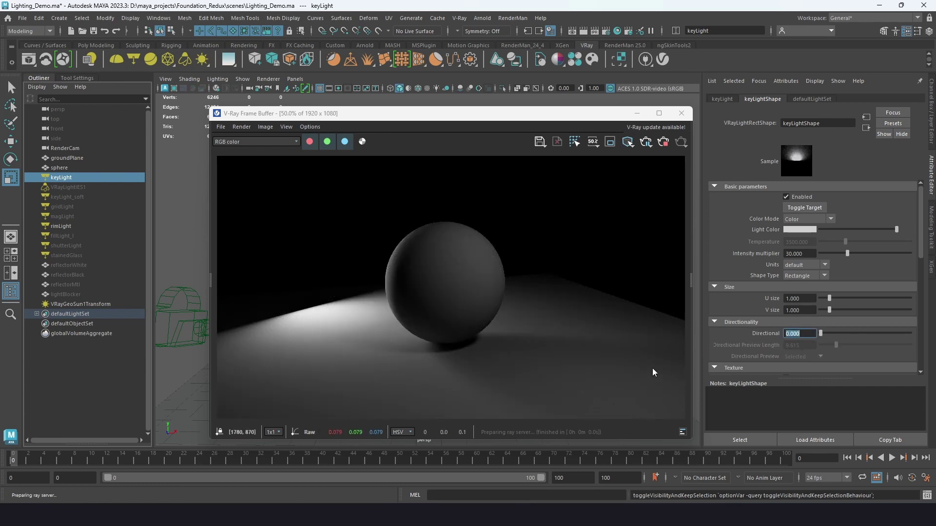
Turn off shadows for the rim light.
click(63, 226)
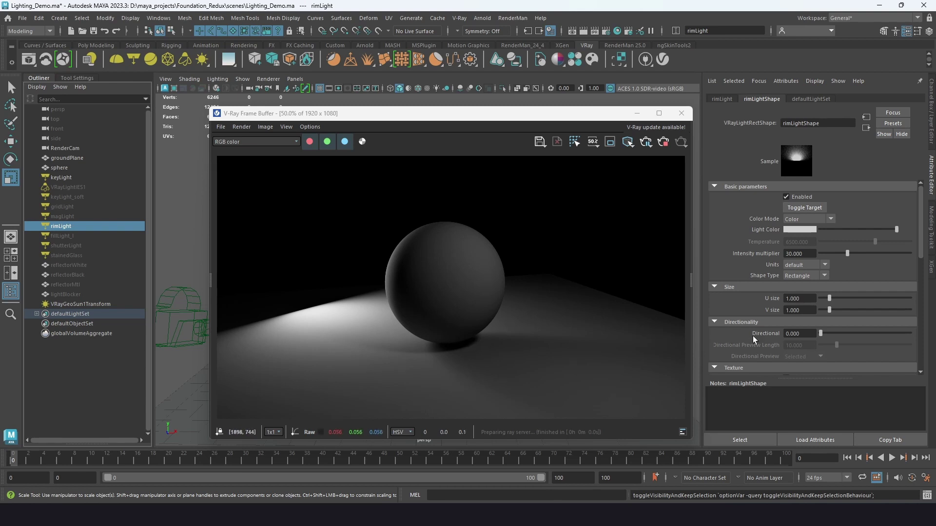
scroll(749, 344, down, 10)
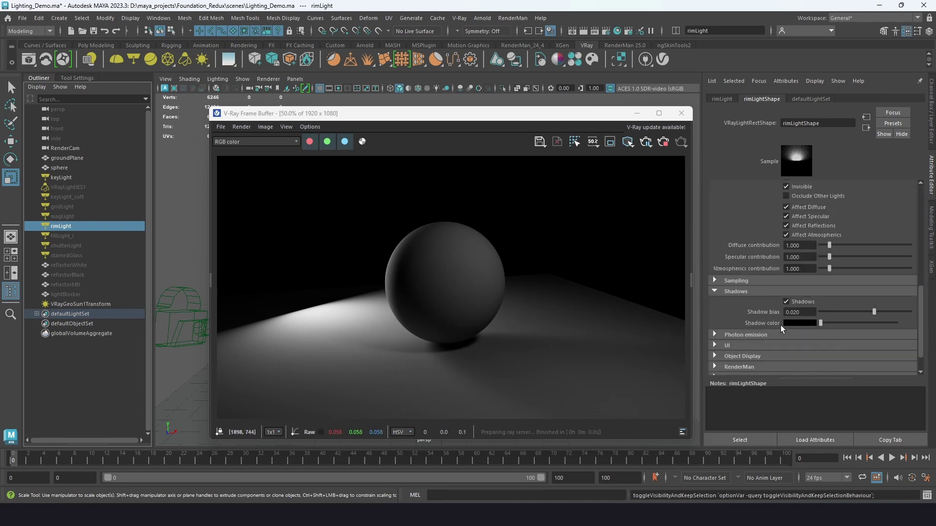
click(785, 302)
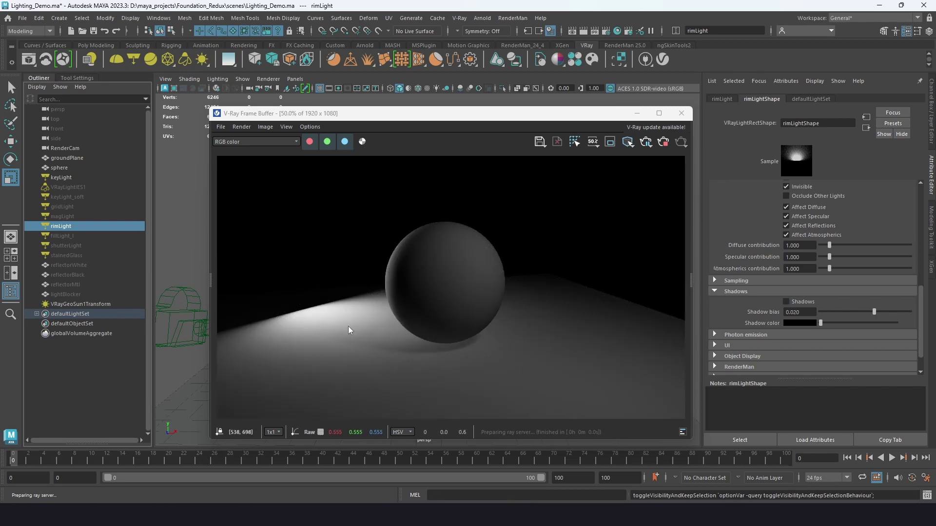
Turn the rim light's shadows back on and look over its Sampling settings.
click(785, 302)
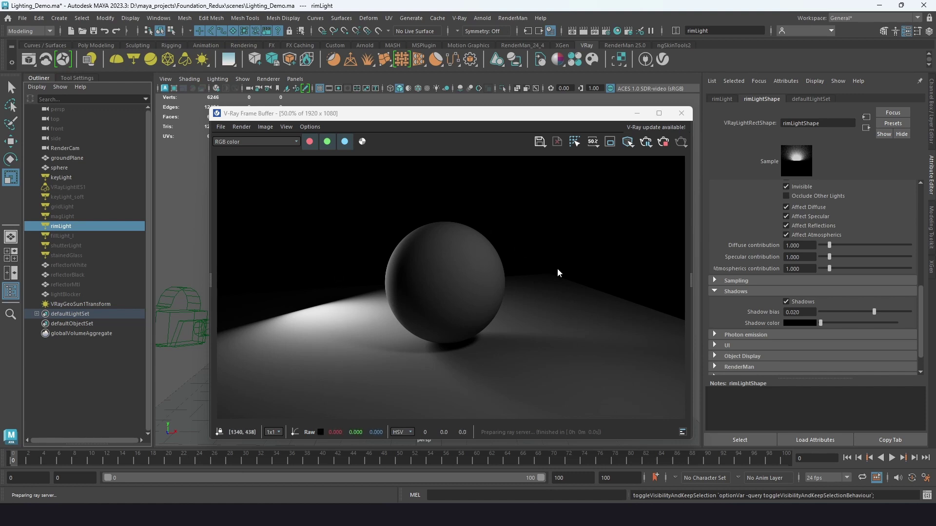
click(714, 293)
click(714, 284)
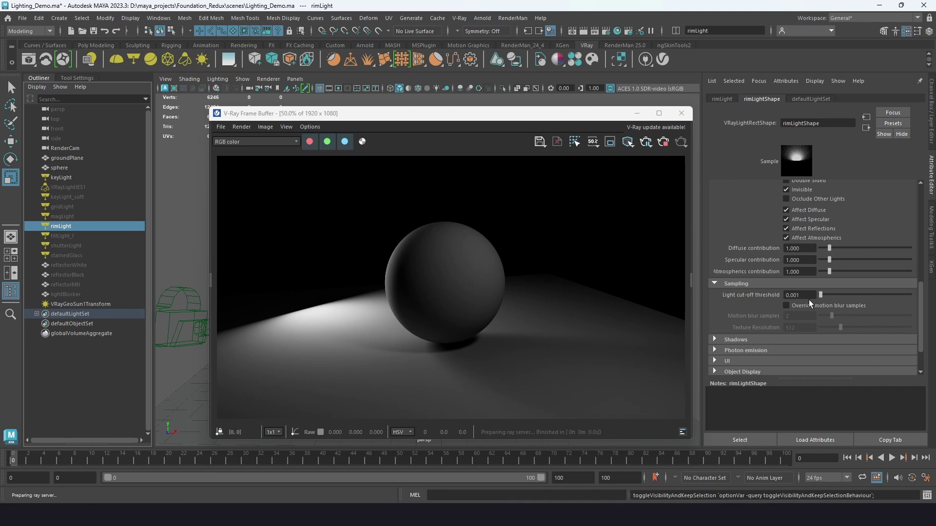
click(715, 284)
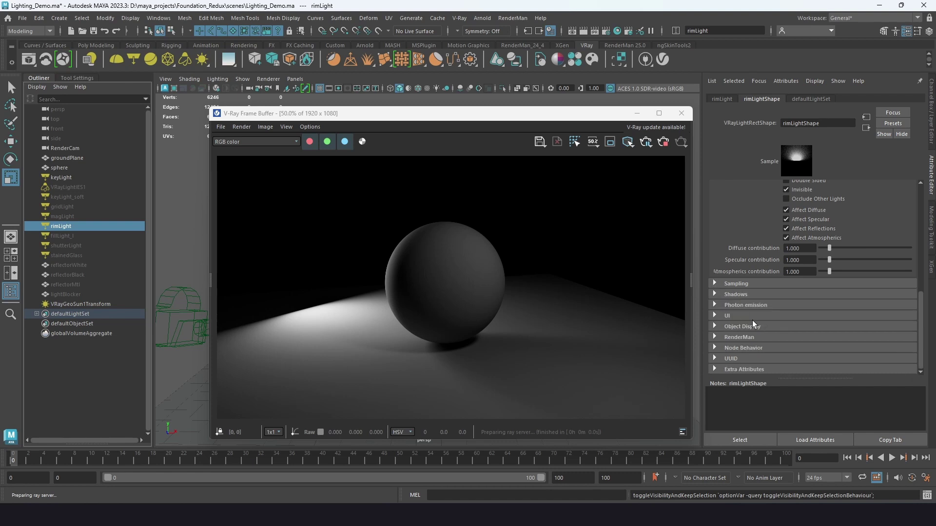
Expand the rim light's Object Display settings and turn its Visibility off and back on to compare the render.
click(713, 326)
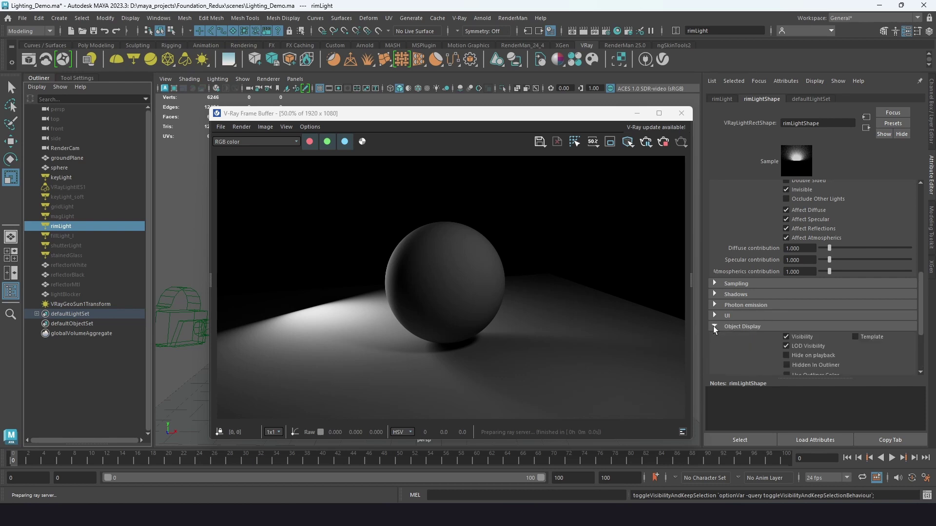
scroll(751, 337, down, 3)
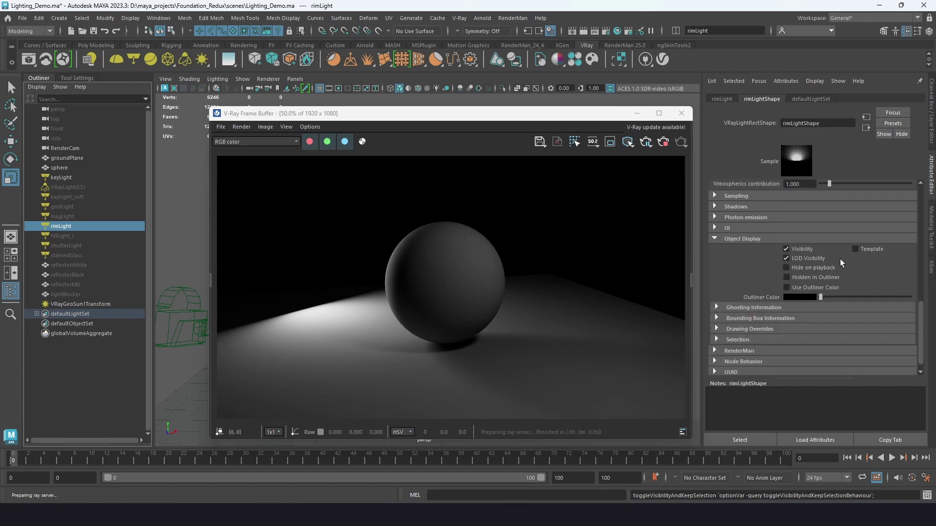
click(785, 248)
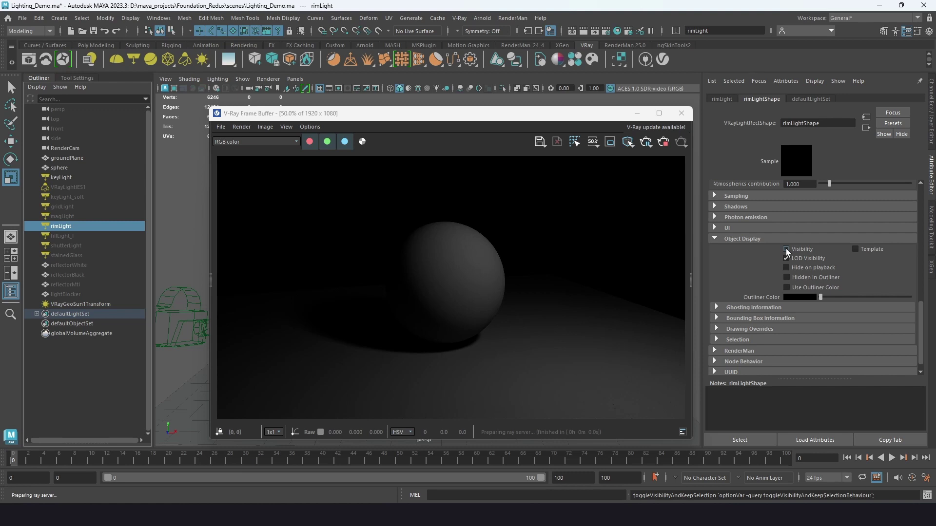
click(786, 248)
Review the rim light's attribute sections from Basic parameters down to Extra Attributes, collapsing Object Display.
scroll(732, 273, up, 5)
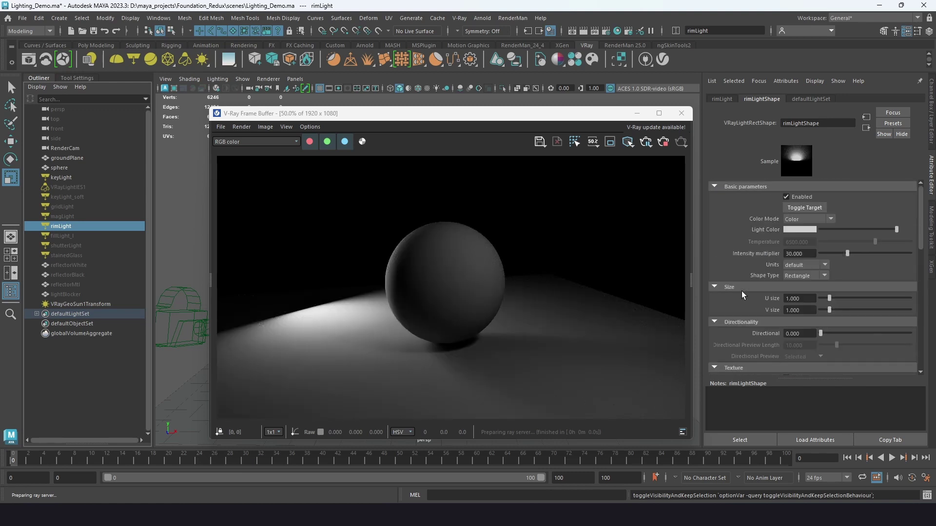
scroll(736, 337, down, 8)
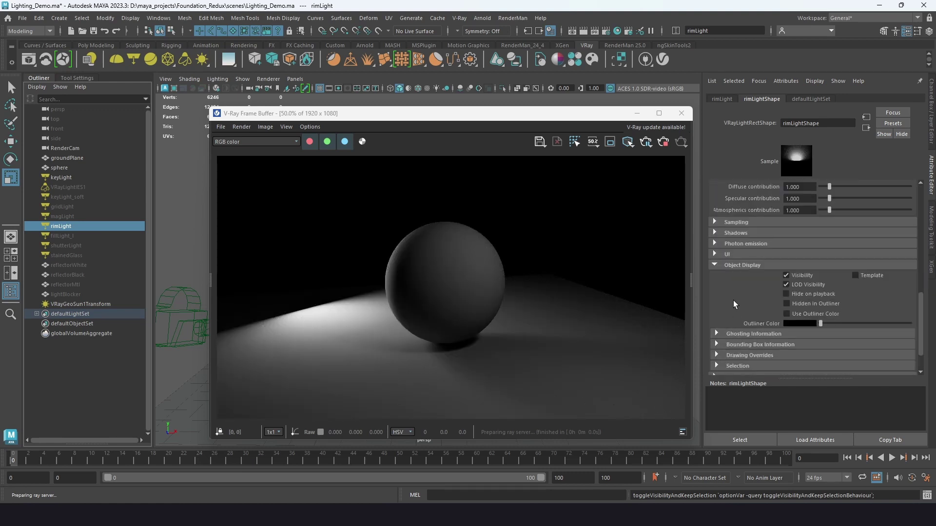
scroll(719, 295, down, 2)
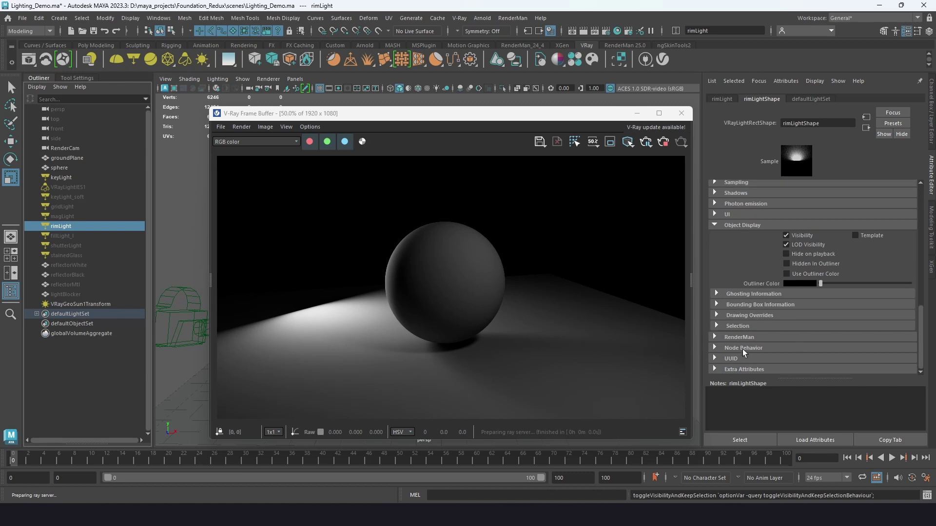
click(715, 225)
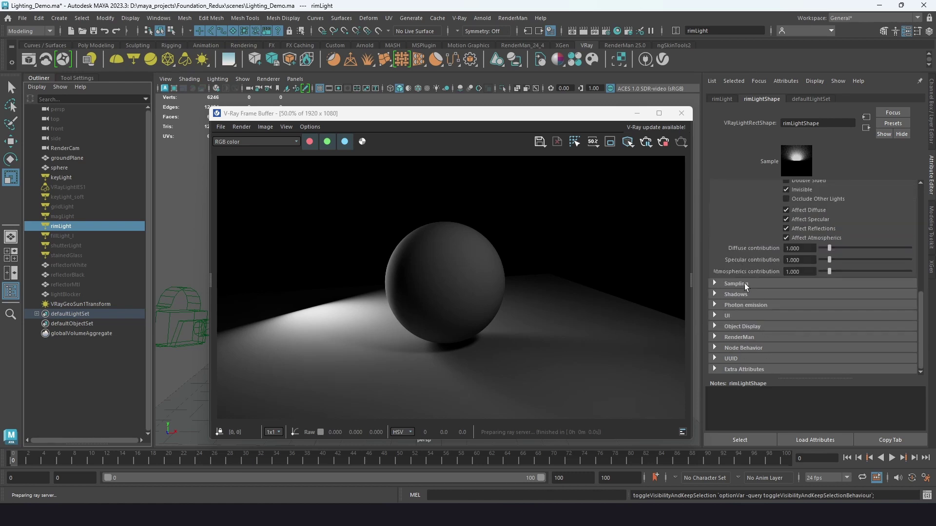
scroll(745, 283, up, 5)
scroll(744, 285, up, 3)
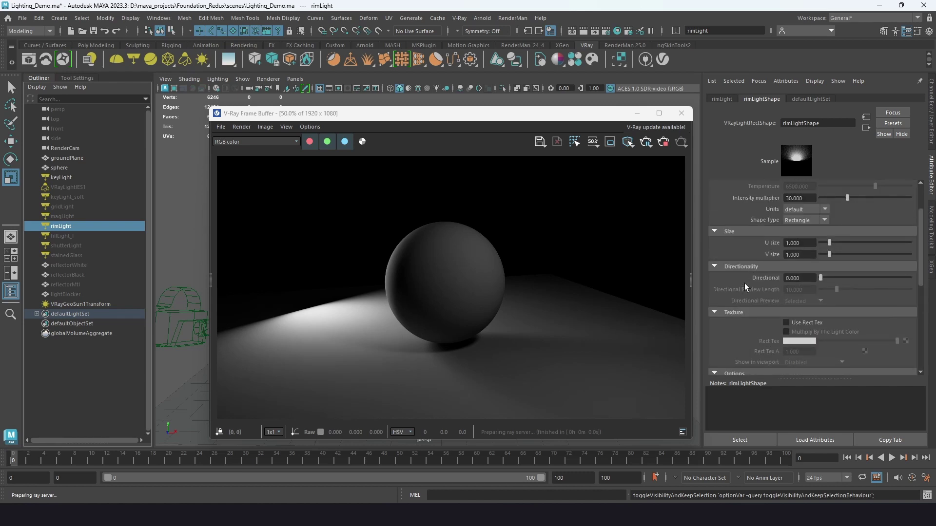
scroll(744, 283, down, 7)
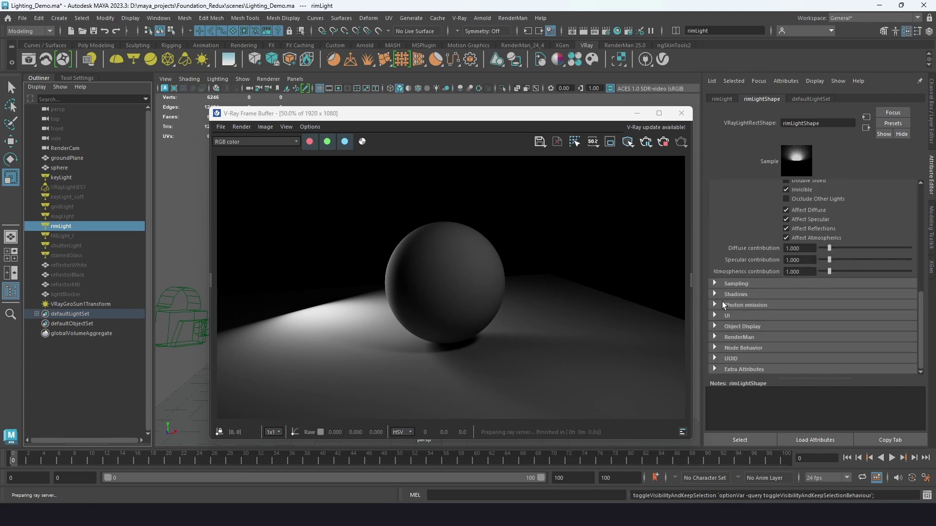
Hide the rim light, select the key light and minimize the V-Ray Frame Buffer.
scroll(750, 332, up, 5)
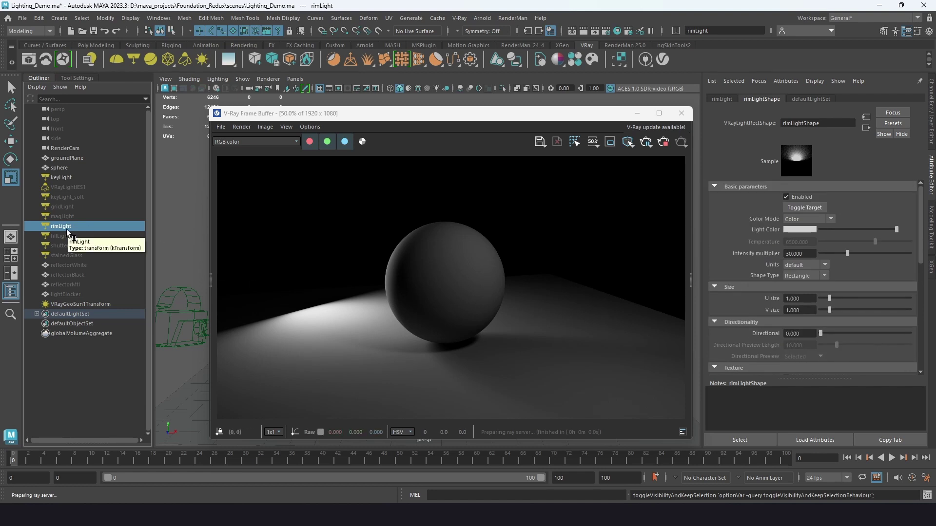
click(65, 176)
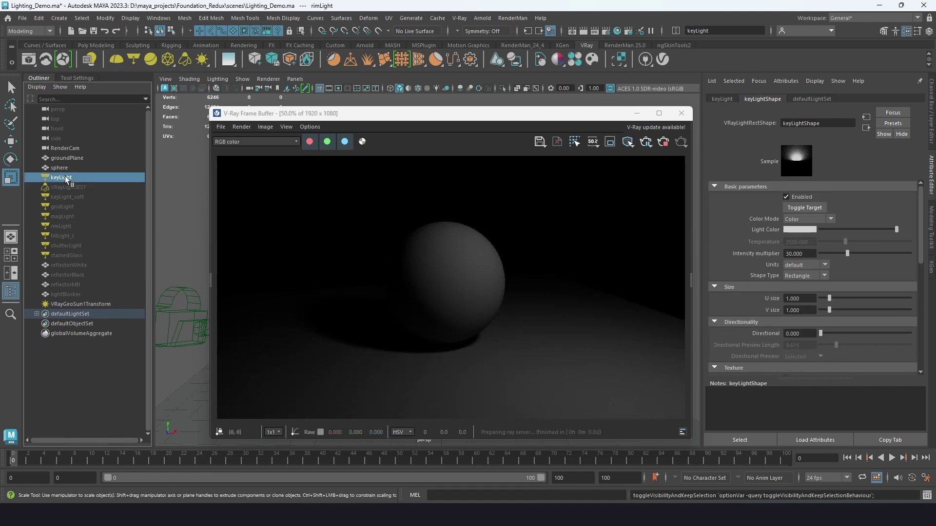
click(637, 114)
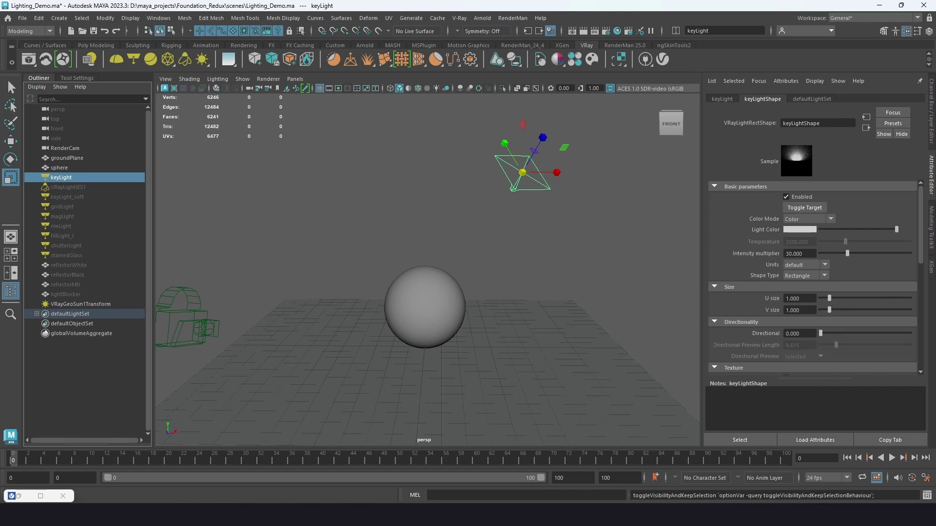
Examine the softbox, umbrella, beauty dish and honeycomb references on the Lighting.pur board in PureRef and return to Maya.
mouse_move(629, 517)
mouse_move(565, 516)
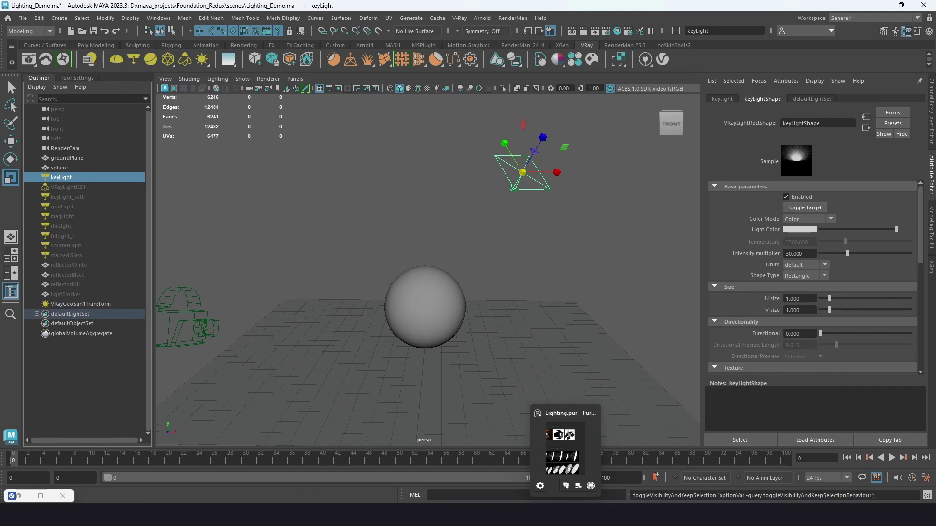
click(563, 450)
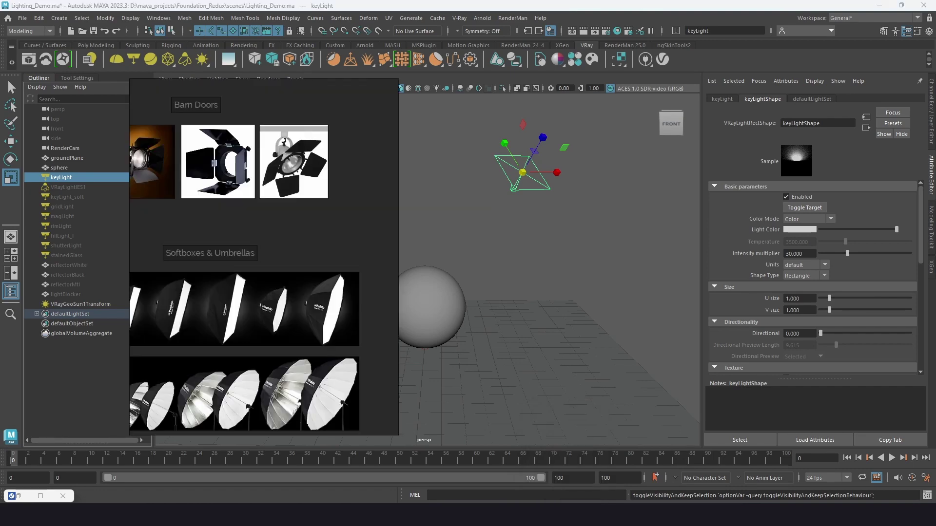
scroll(271, 276, down, 2)
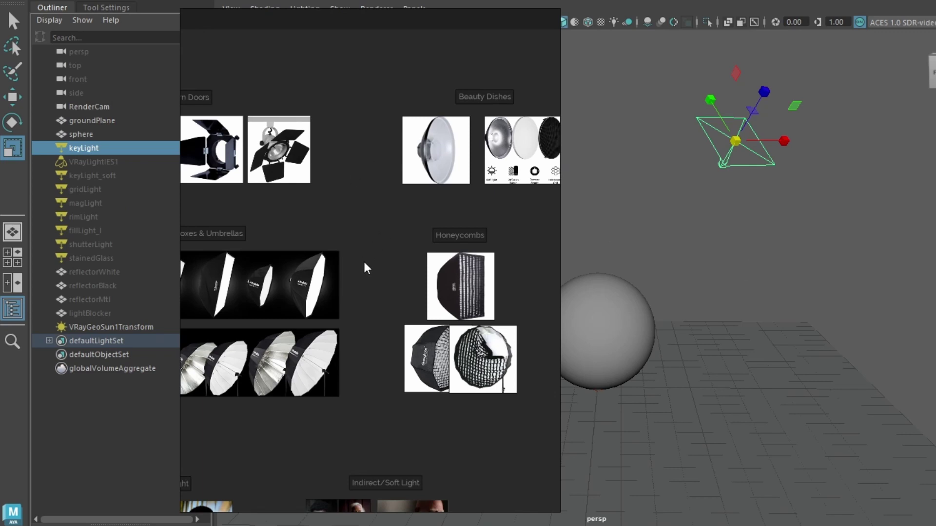
middle_drag(371, 287, 492, 262)
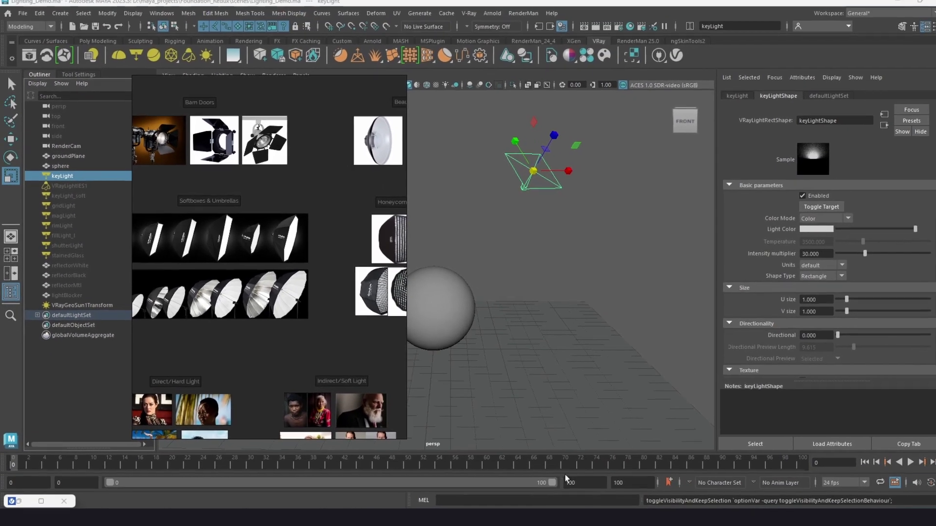
key(alt+Tab)
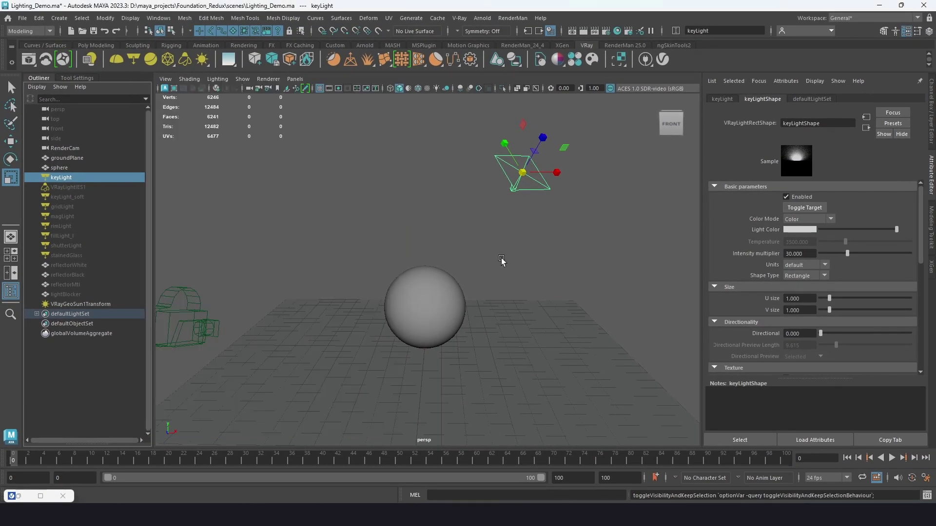
Unhide keyLight_soft, hide keyLight and bring back the V-Ray Frame Buffer to view the soft light's render.
click(78, 200)
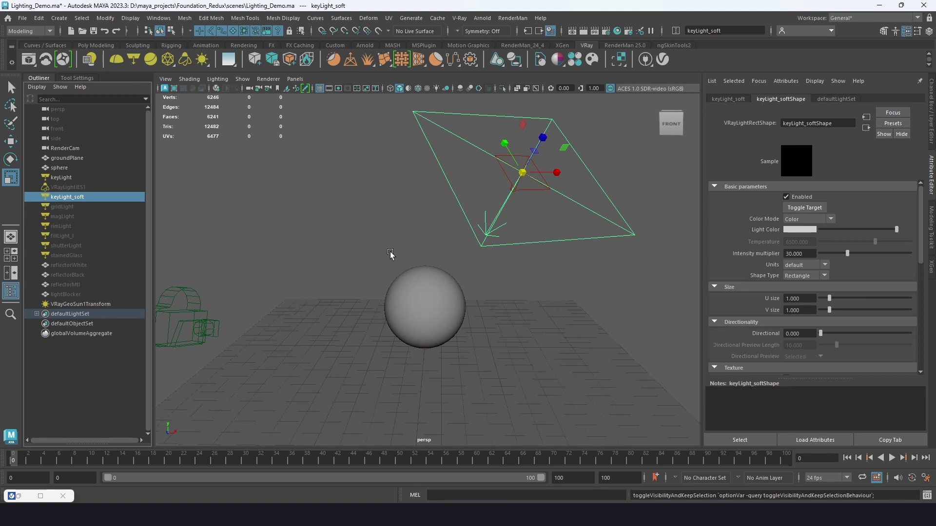
click(587, 242)
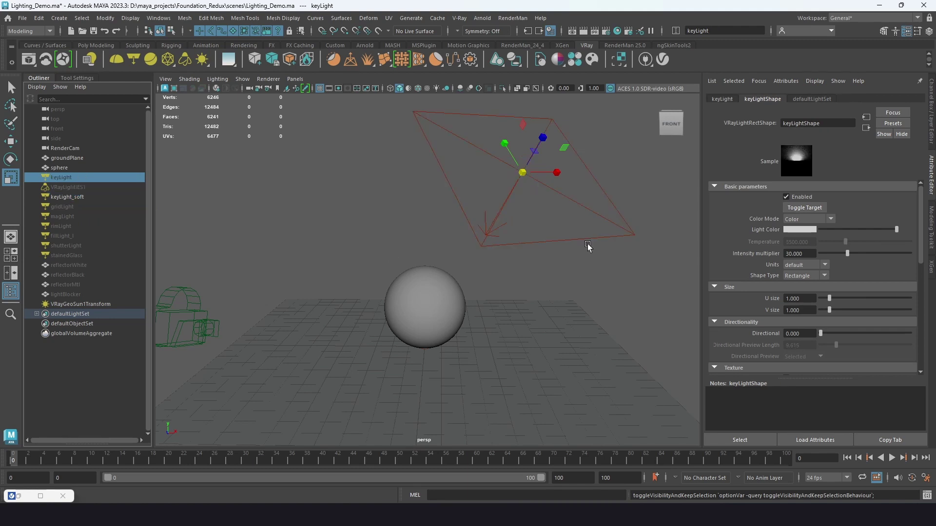
drag(633, 171, 594, 244)
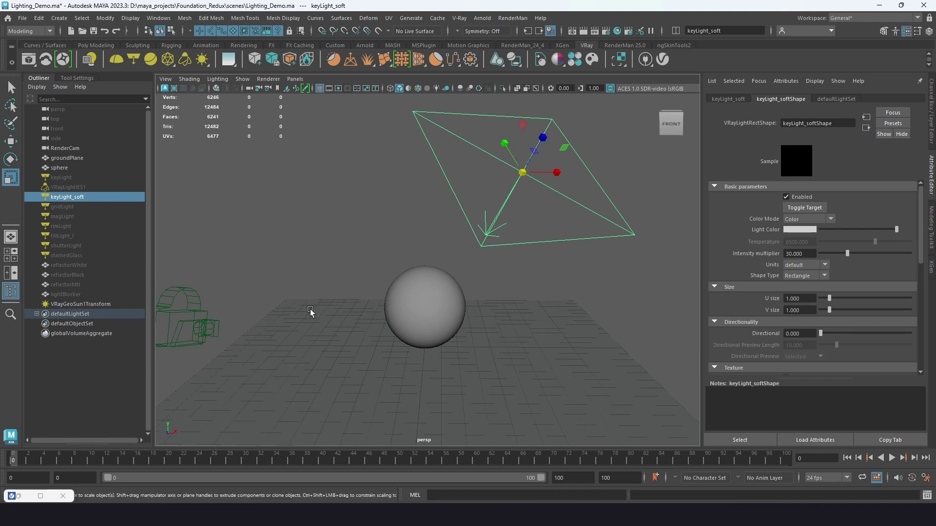
click(18, 496)
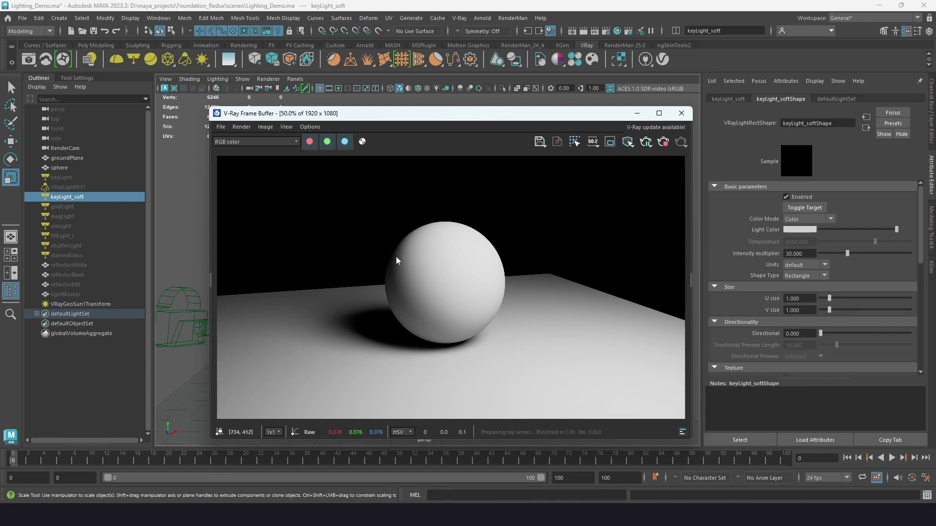
Show keyLight again, hide keyLight_soft and reopen the V-Ray Frame Buffer to compare the render.
click(63, 178)
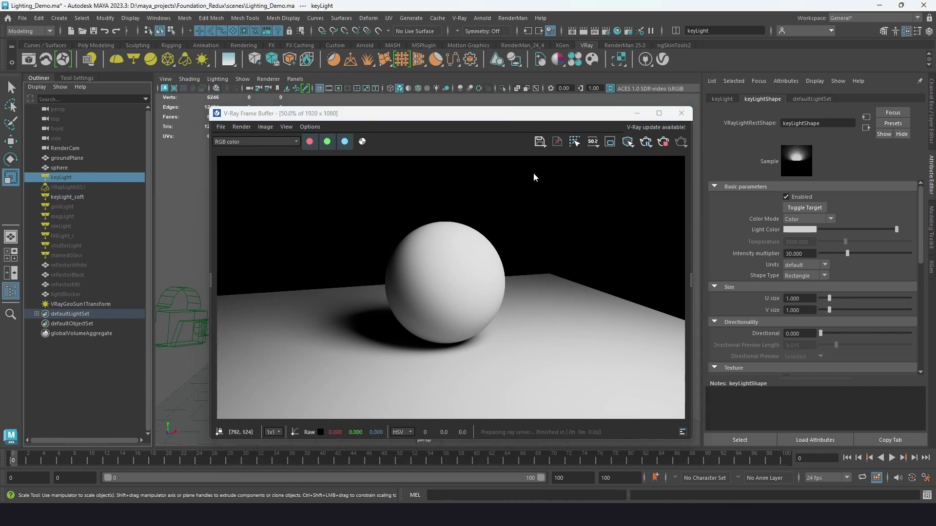
click(636, 113)
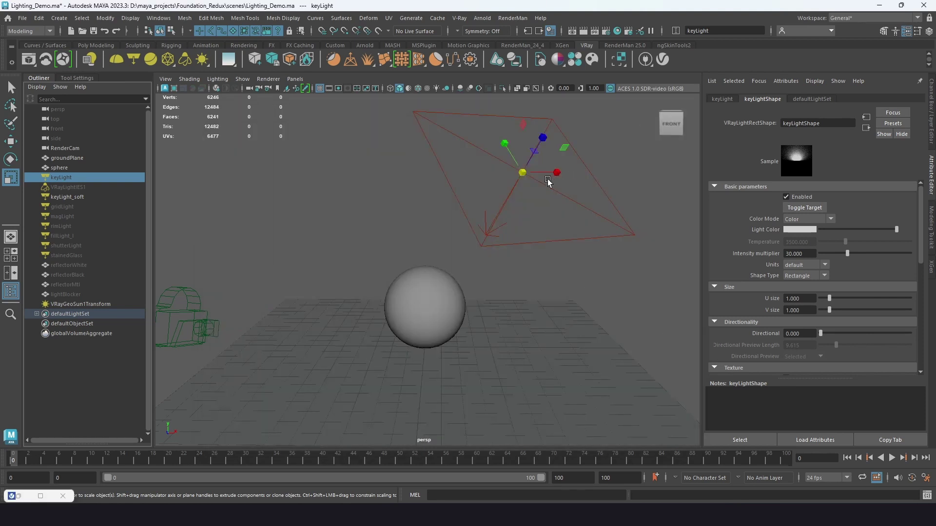
key(h)
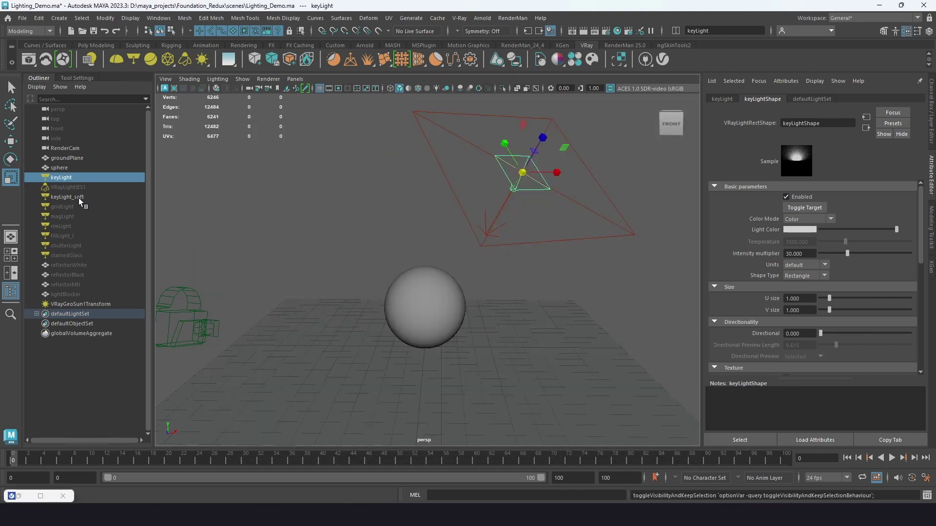
click(78, 198)
click(19, 496)
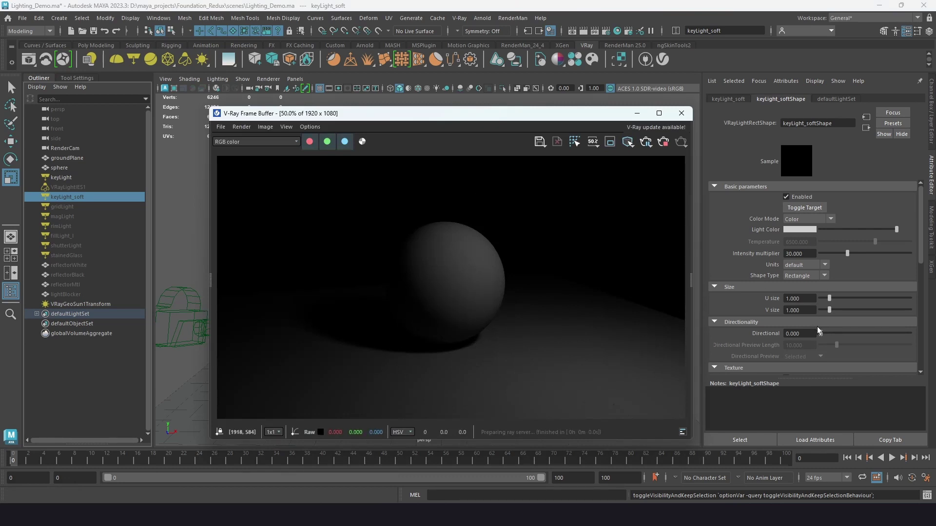
Undo a Directional change on keyLight_soft and set keyLight's Directional value to 0.742 instead.
drag(821, 335, 857, 334)
key(ctrl+z)
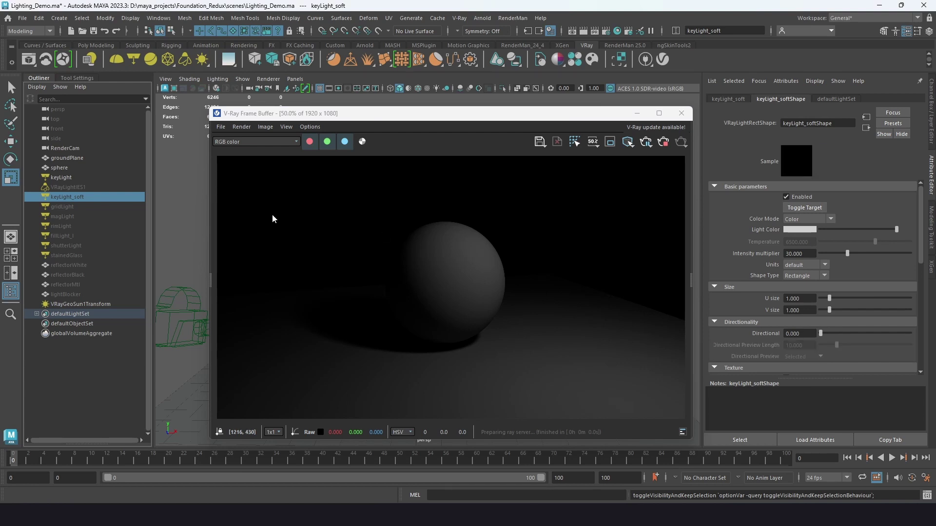
click(67, 177)
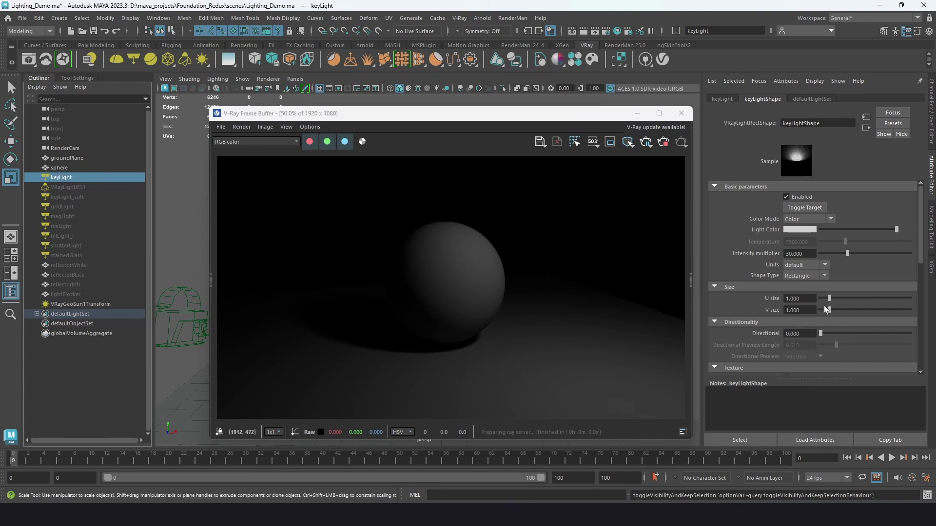
drag(821, 332, 885, 332)
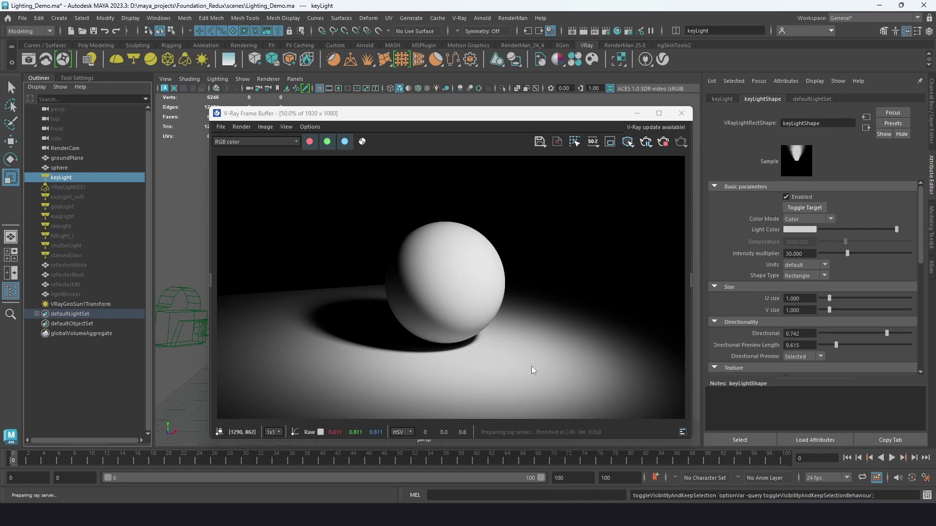
Make keyLight_soft visible and hide the directional keyLight to compare their shadows in the live render.
click(71, 197)
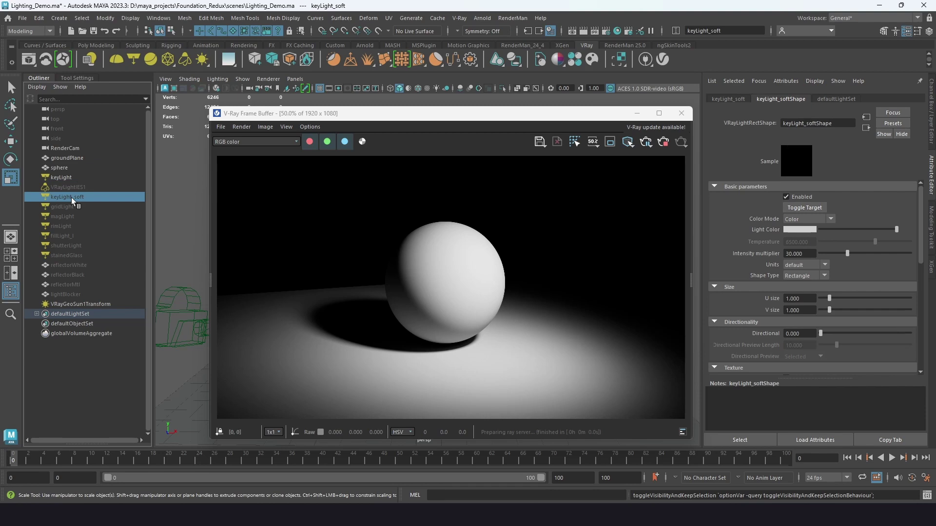
click(67, 178)
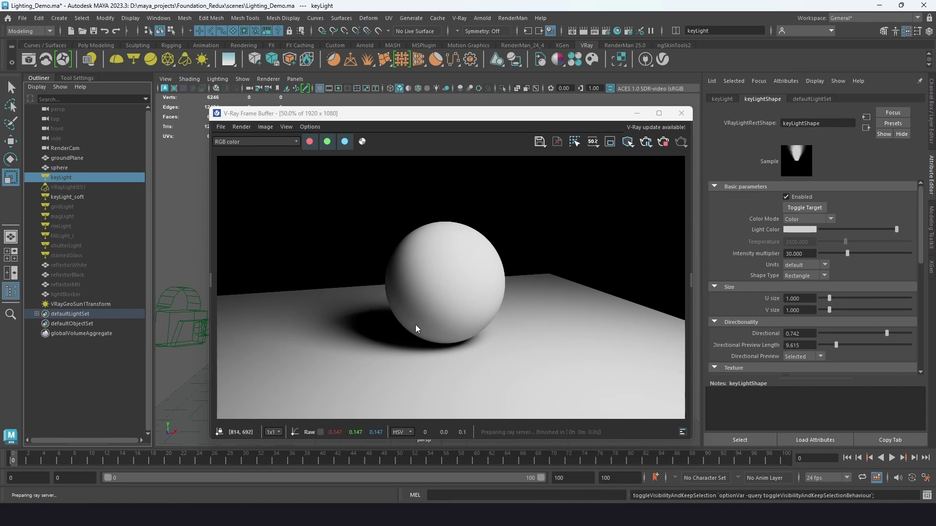
Examine the direct-light portrait references beside the V-Ray render, comparing the shadow edges on the faces and skin.
drag(590, 112, 531, 110)
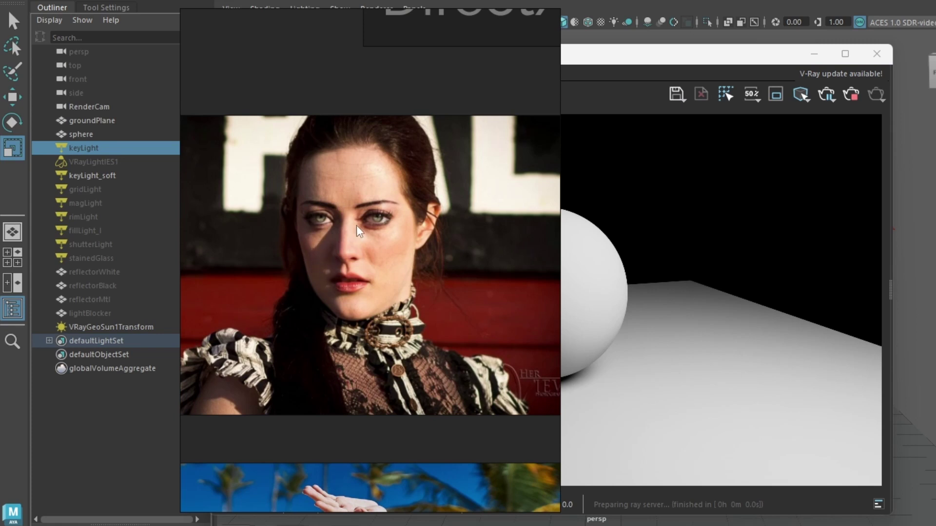
click(373, 226)
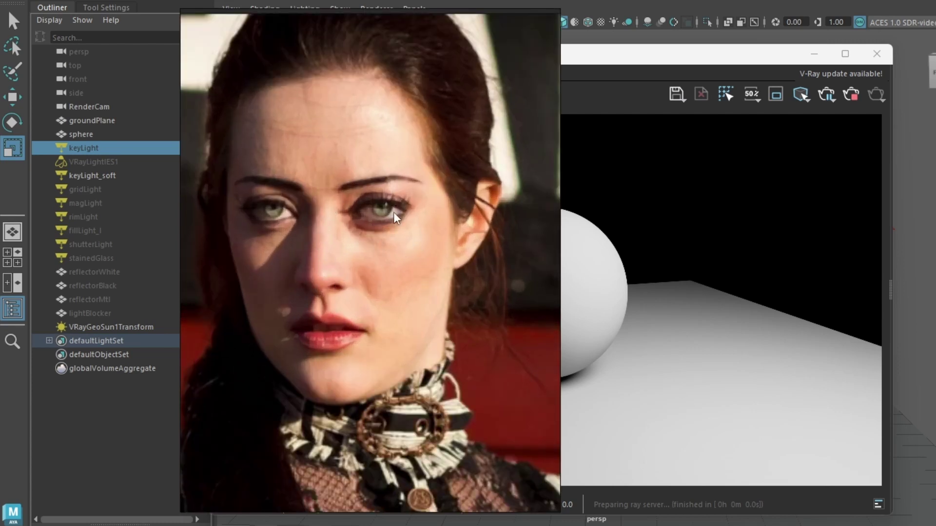
click(432, 288)
scroll(441, 155, down, 5)
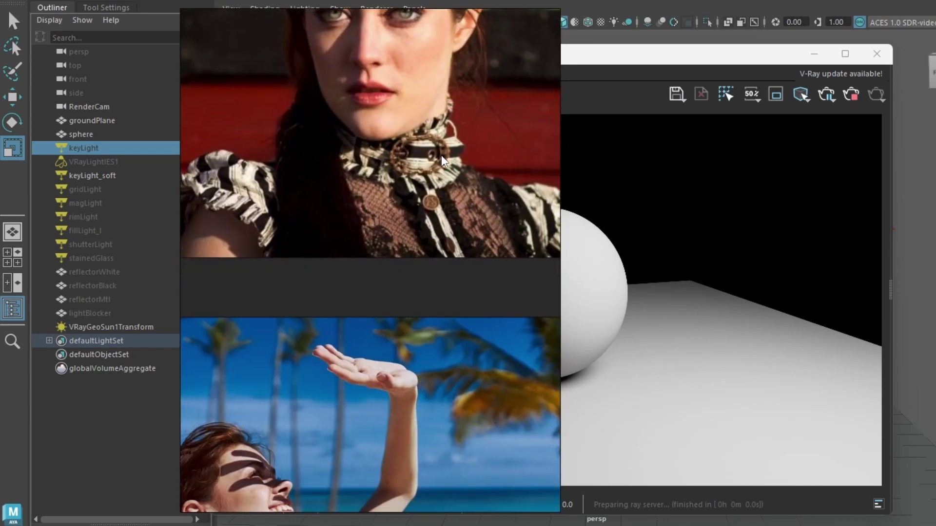
scroll(440, 155, down, 5)
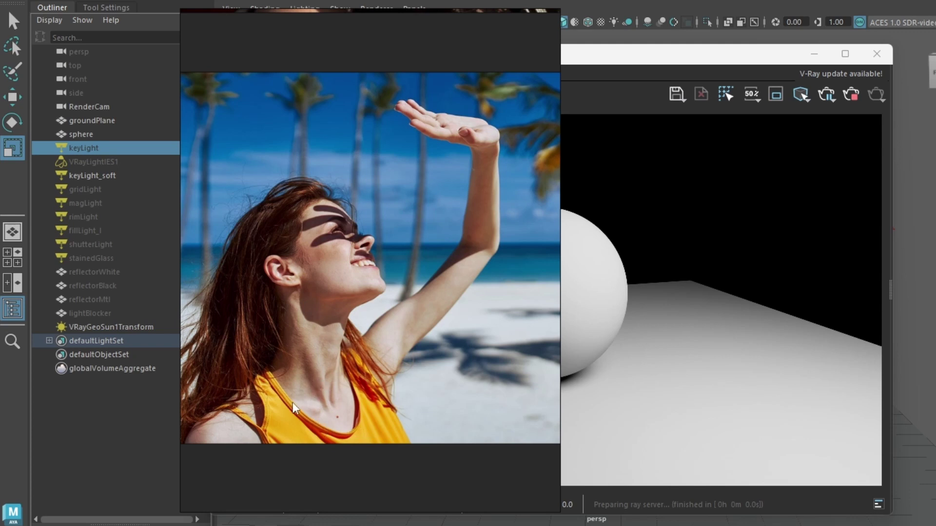
scroll(340, 422, up, 5)
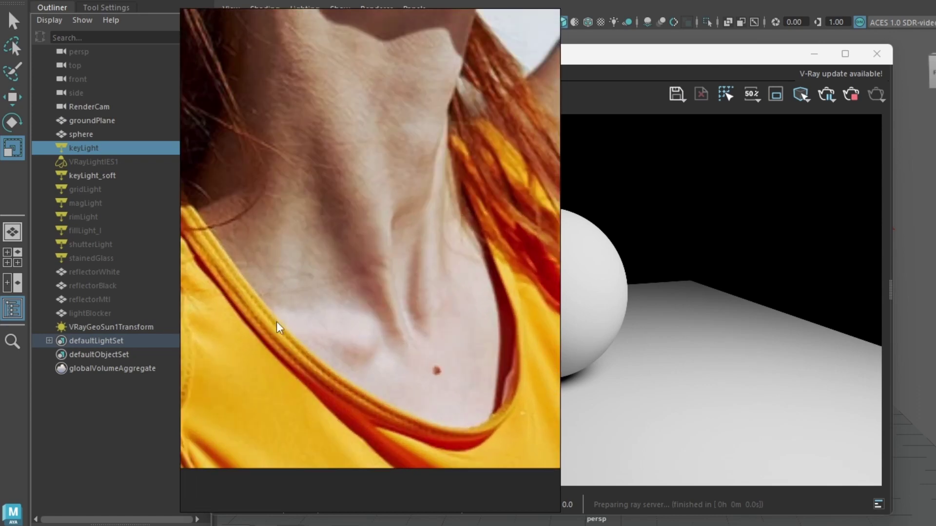
scroll(397, 323, down, 5)
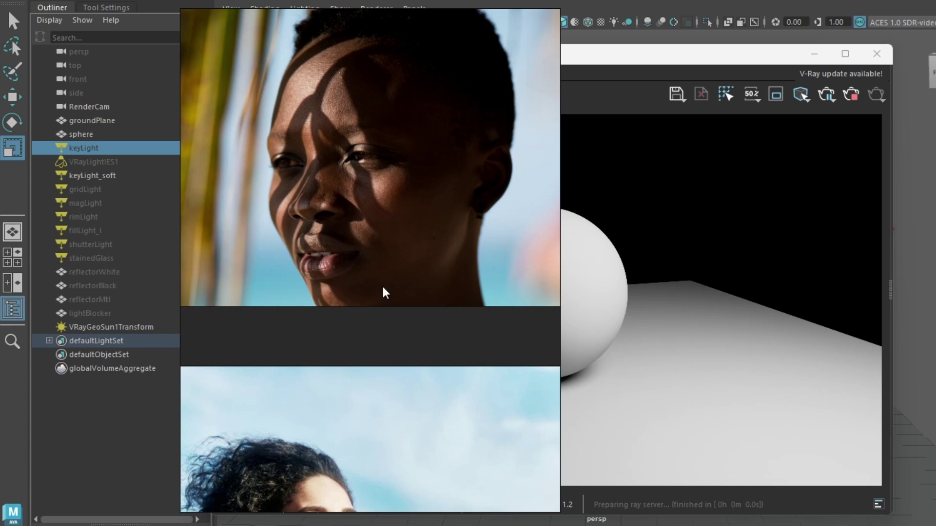
scroll(406, 296, down, 1)
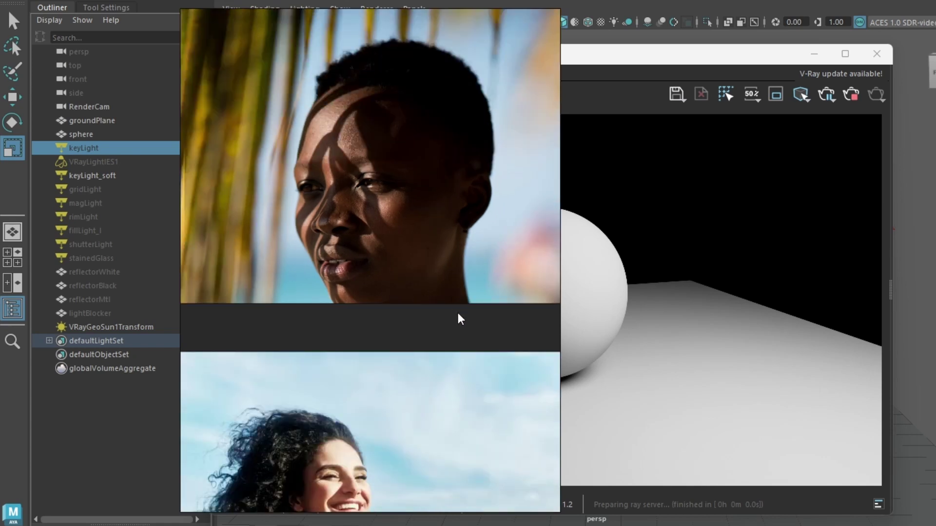
Examine the Indirect/Soft portrait references, comparing how gradually light falls off across the faces and clothing.
scroll(511, 345, right, 5)
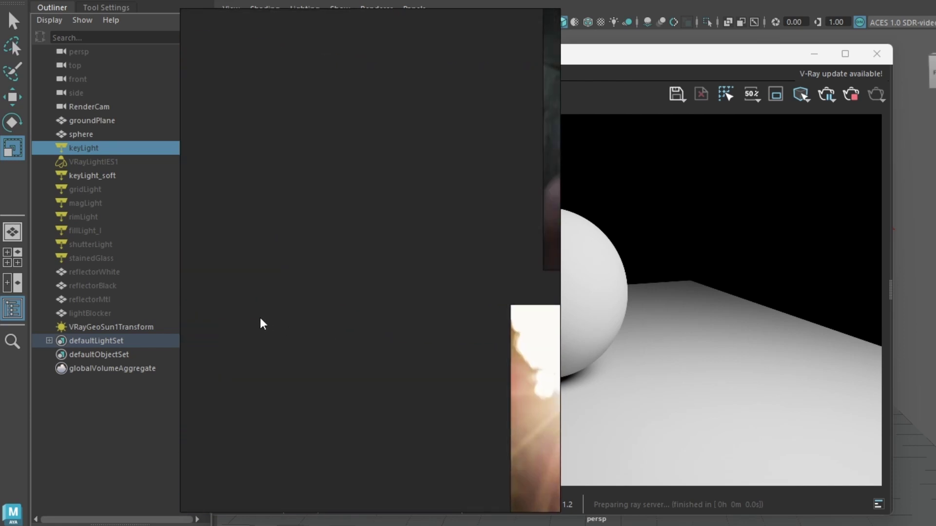
scroll(268, 312, down, 5)
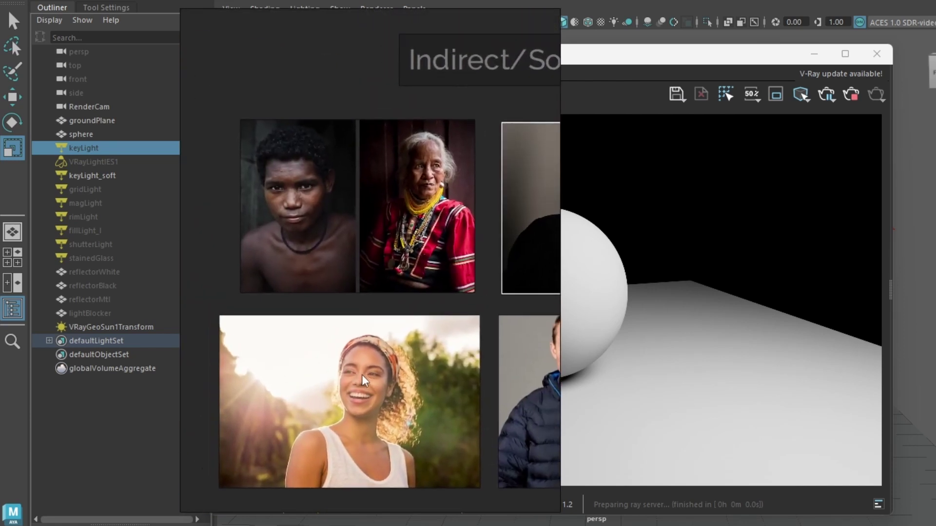
middle_drag(459, 284, 474, 324)
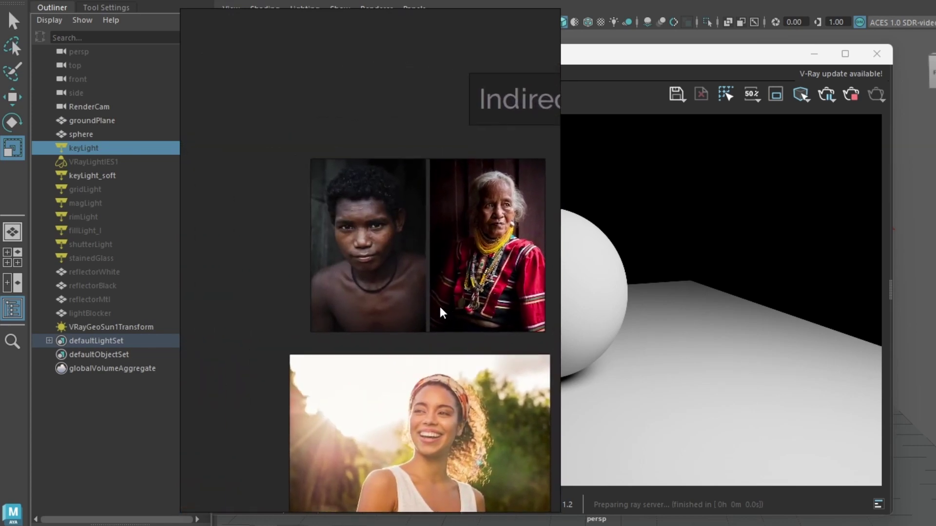
scroll(404, 294, up, 5)
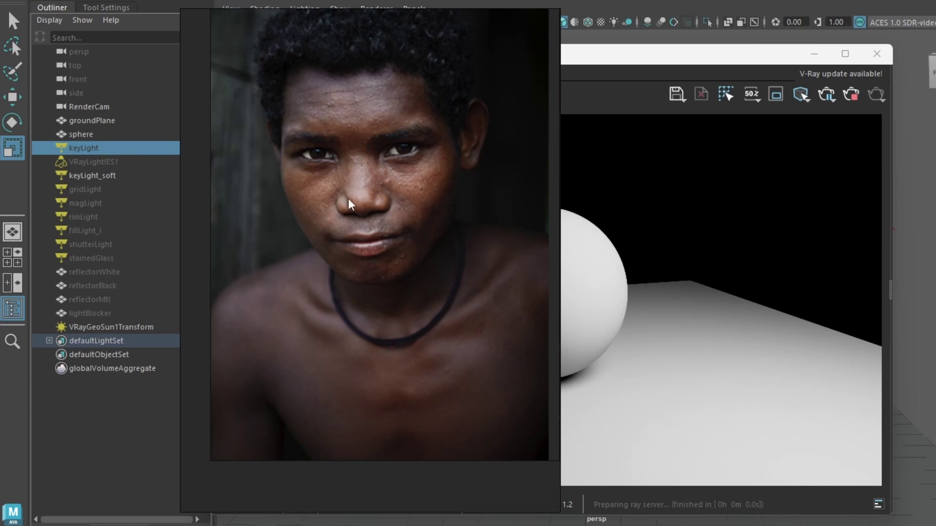
key(Right)
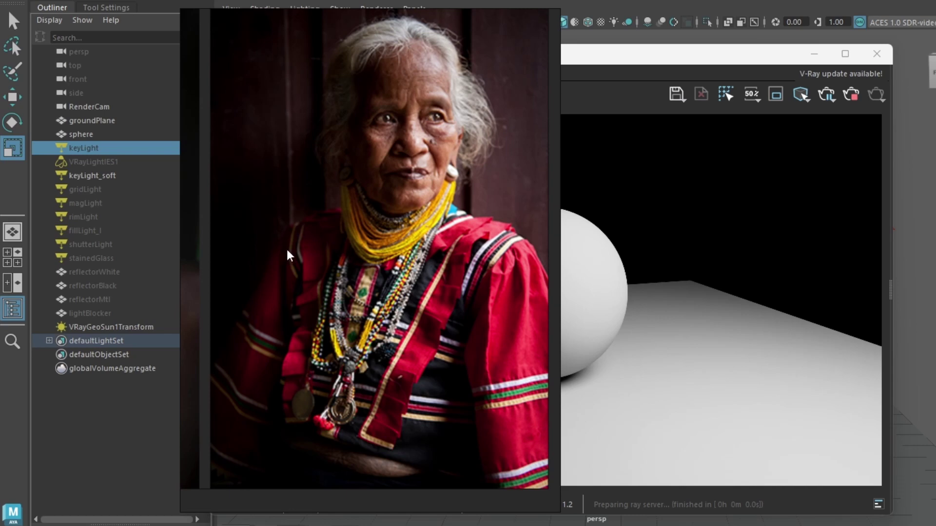
key(Right)
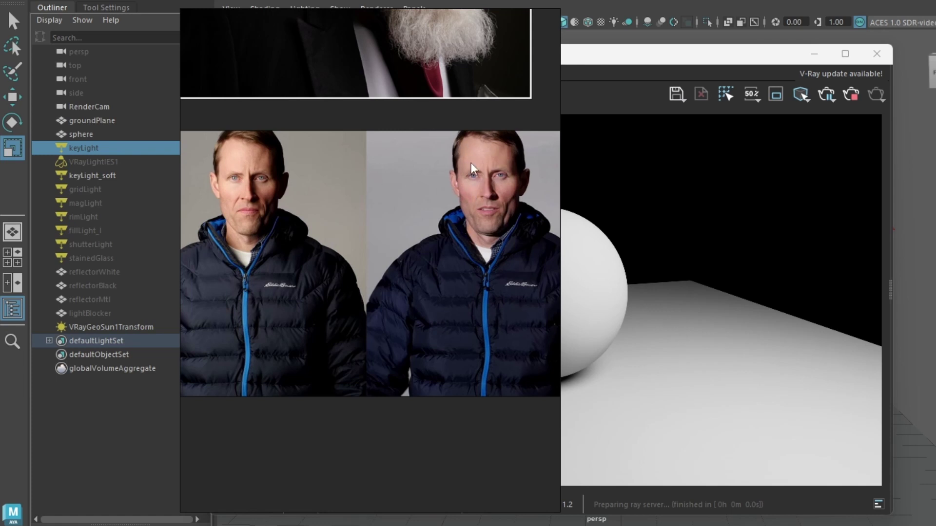
scroll(413, 308, up, 6)
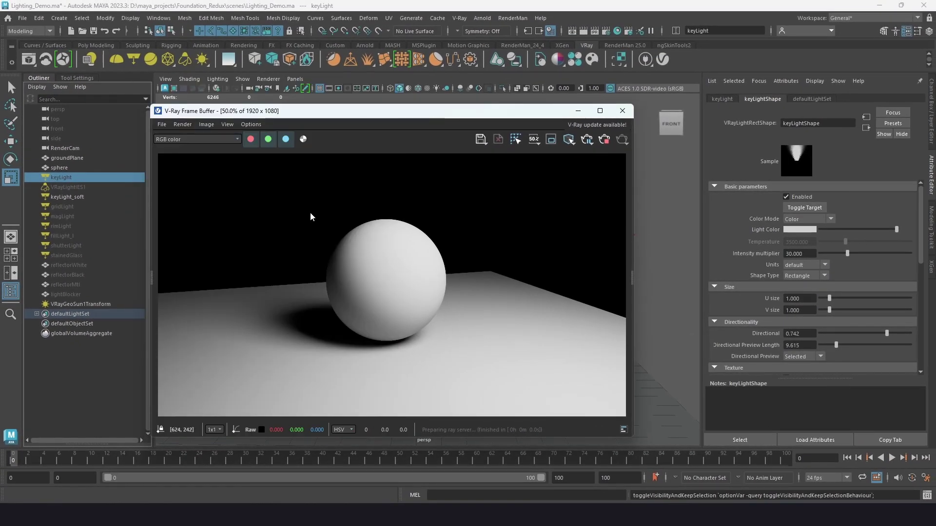
Select keyLight_soft and arrange the V-Ray Frame Buffer so the light stays in view beside its live render.
click(77, 197)
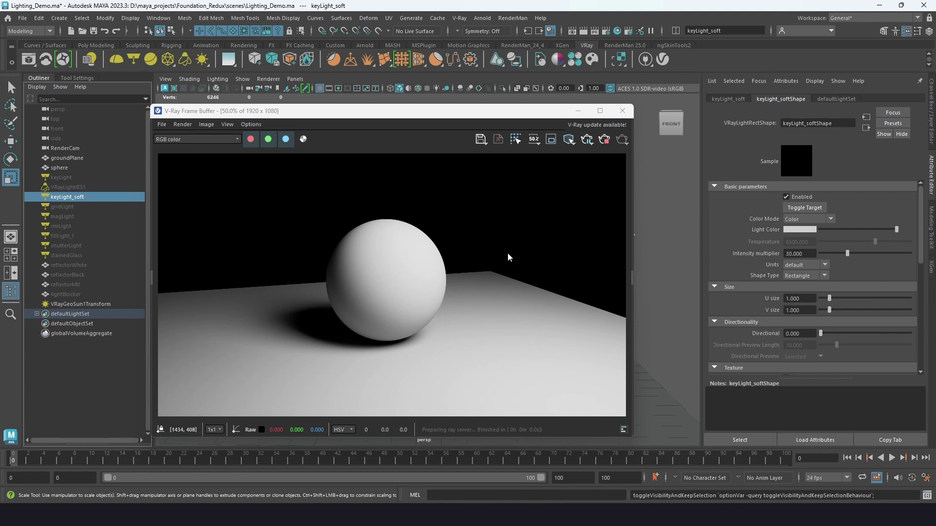
click(578, 111)
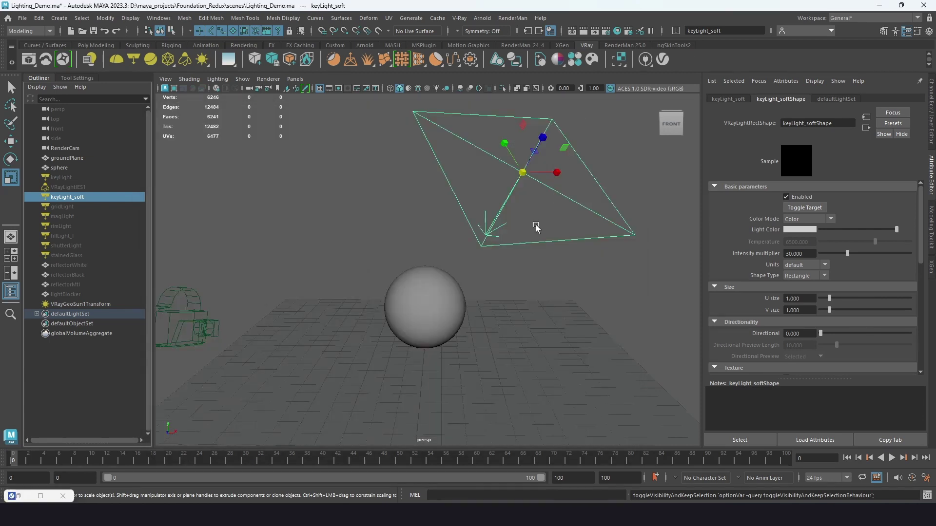
alt+drag(536, 227, 549, 251)
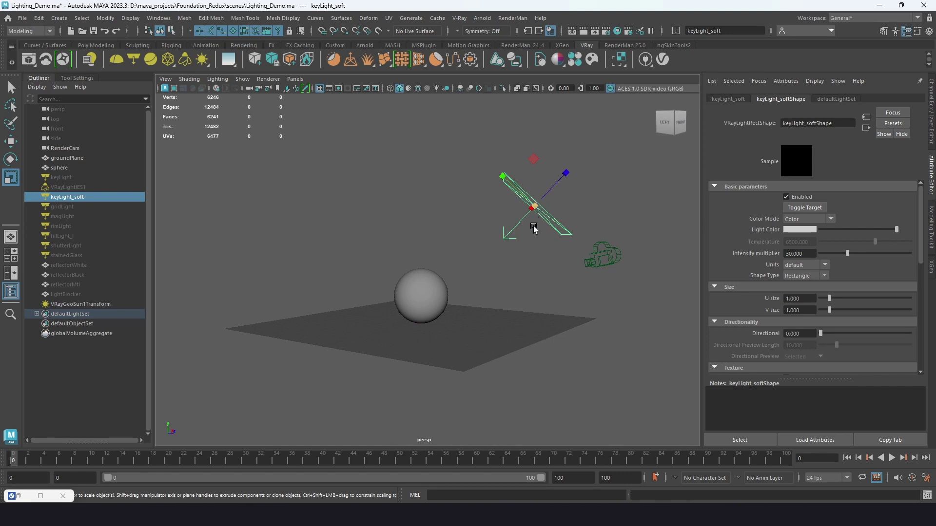
alt+drag(534, 227, 358, 444)
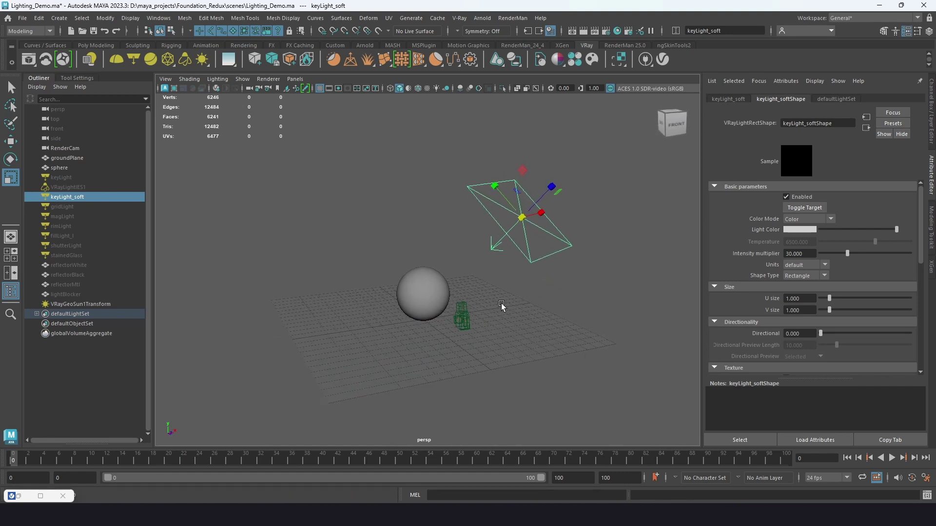
click(26, 499)
drag(380, 119, 262, 126)
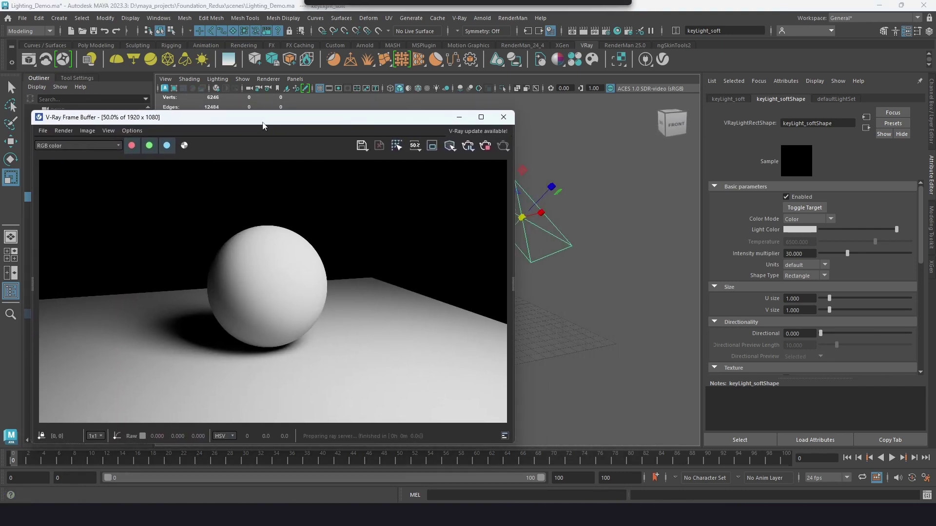
Move keyLight_soft backward along its own aiming axis, much farther from the sphere.
key(w)
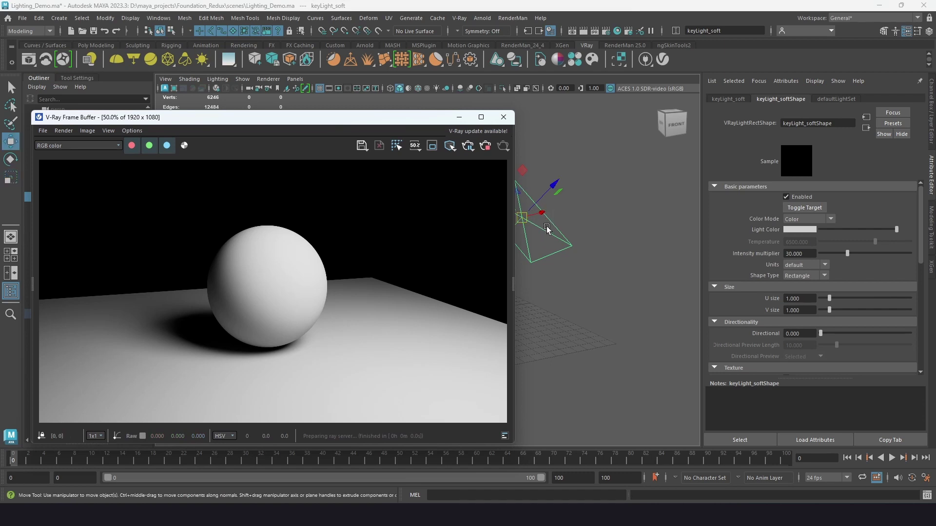
drag(556, 183, 702, 107)
key(ctrl+z)
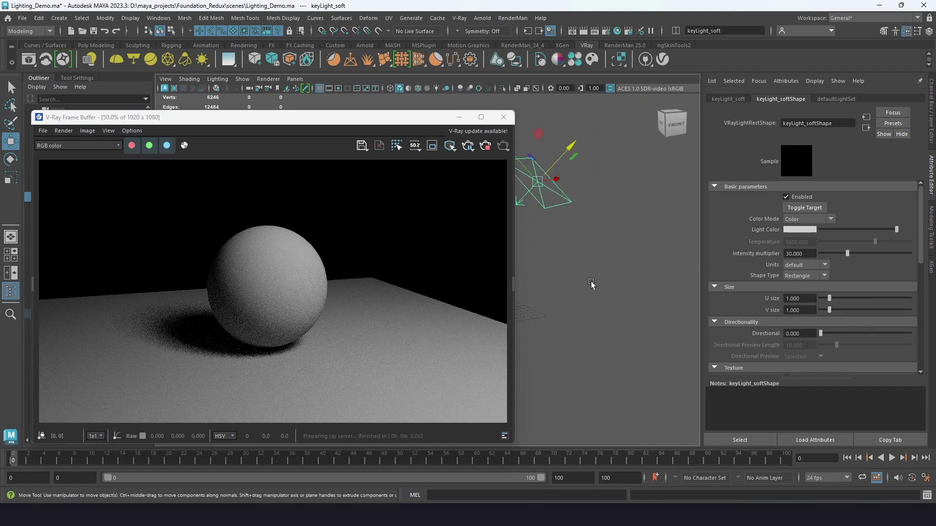
drag(545, 170, 591, 130)
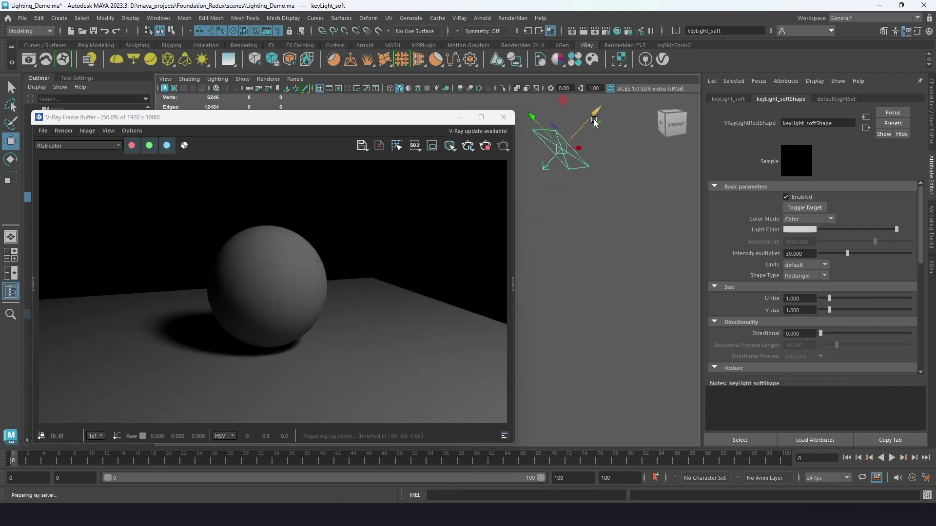
drag(596, 115, 636, 88)
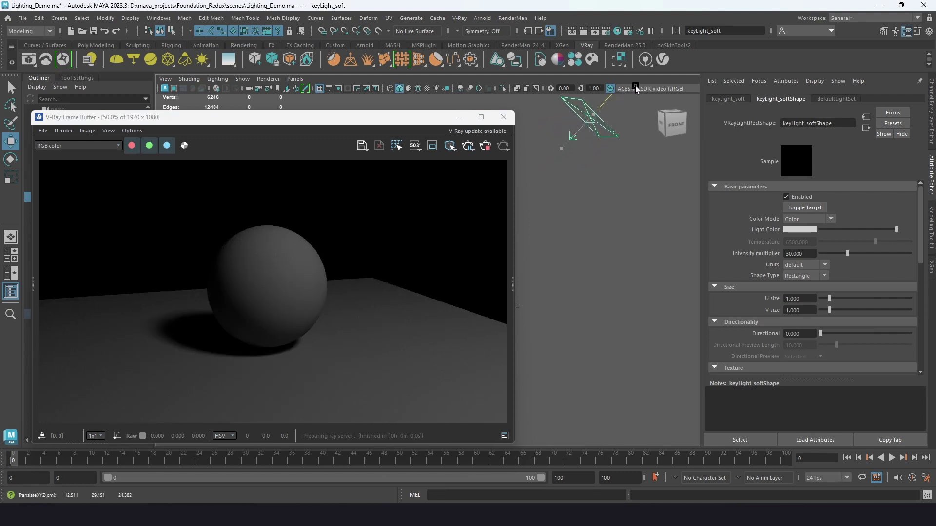
Show keyLight in place of keyLight_soft and set keyLight's Directional value to 0.
drag(286, 119, 410, 112)
click(63, 177)
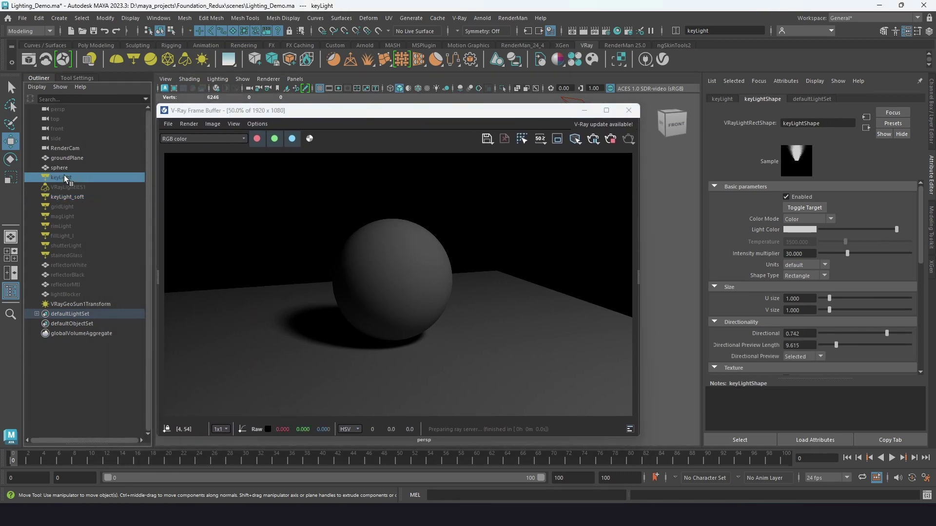
key(h)
click(69, 197)
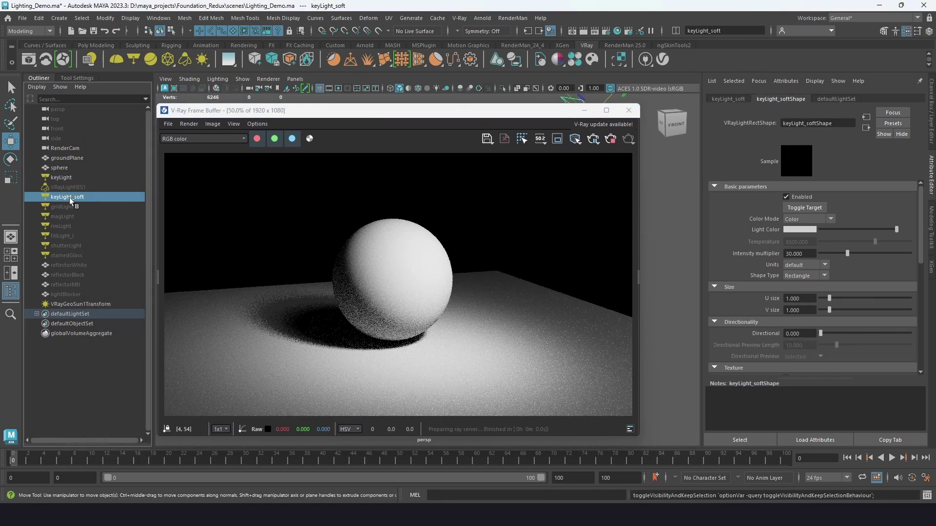
drag(69, 197, 79, 180)
double_click(811, 334)
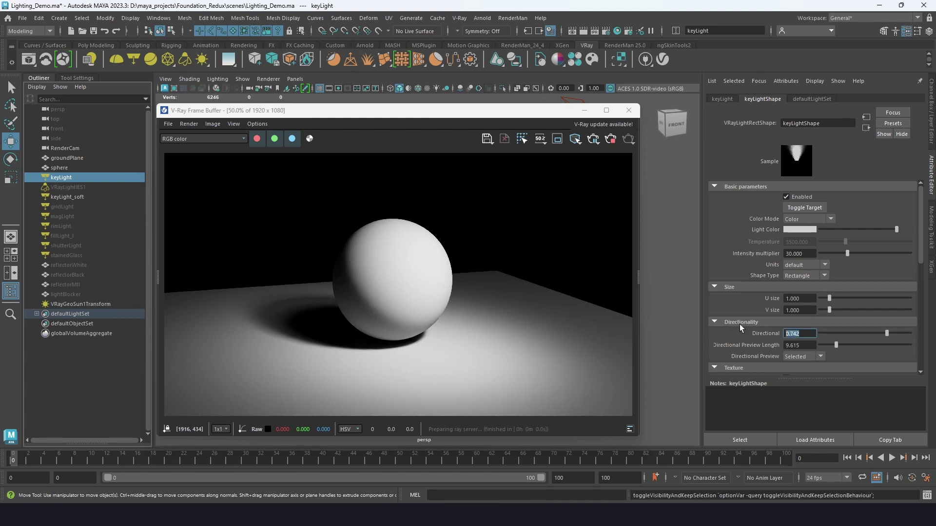
text(0)
key(Return)
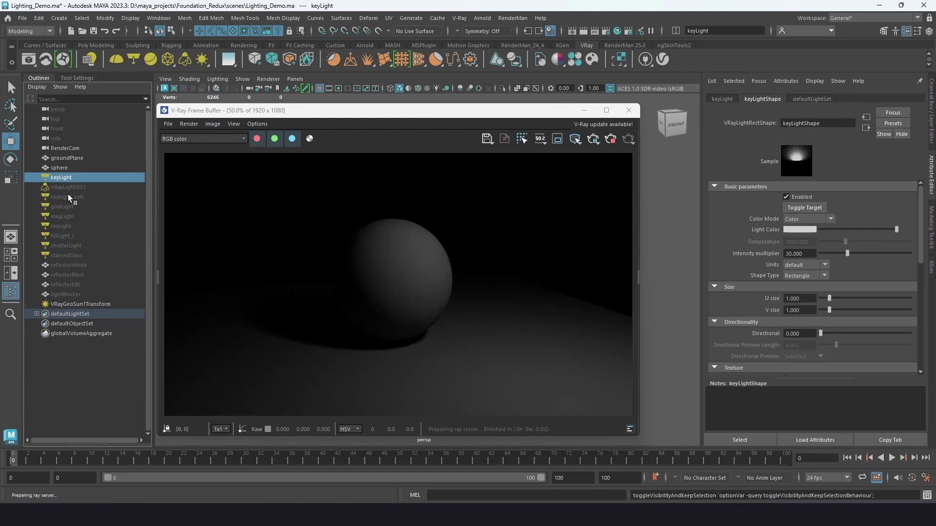
Show keyLight_soft instead of keyLight and move it even farther from the sphere to check the shadow in the render.
click(68, 195)
click(66, 177)
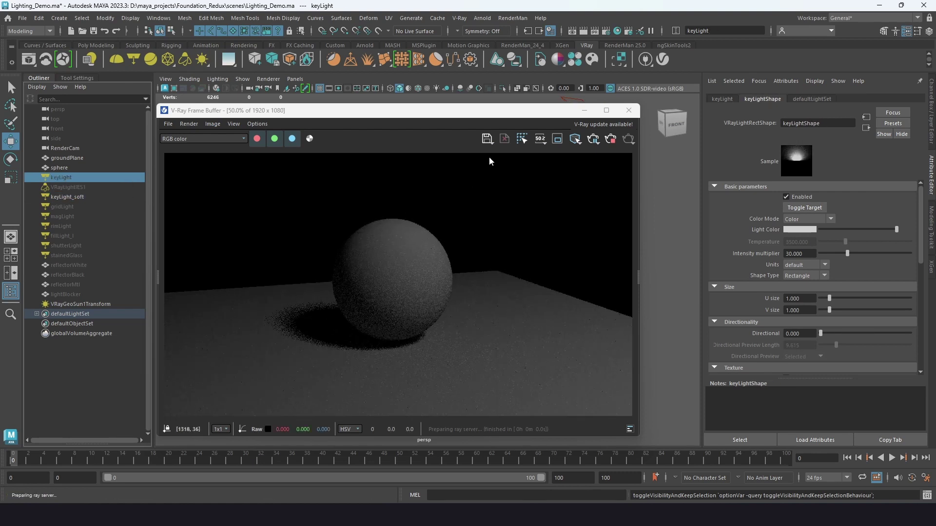
drag(466, 117, 342, 122)
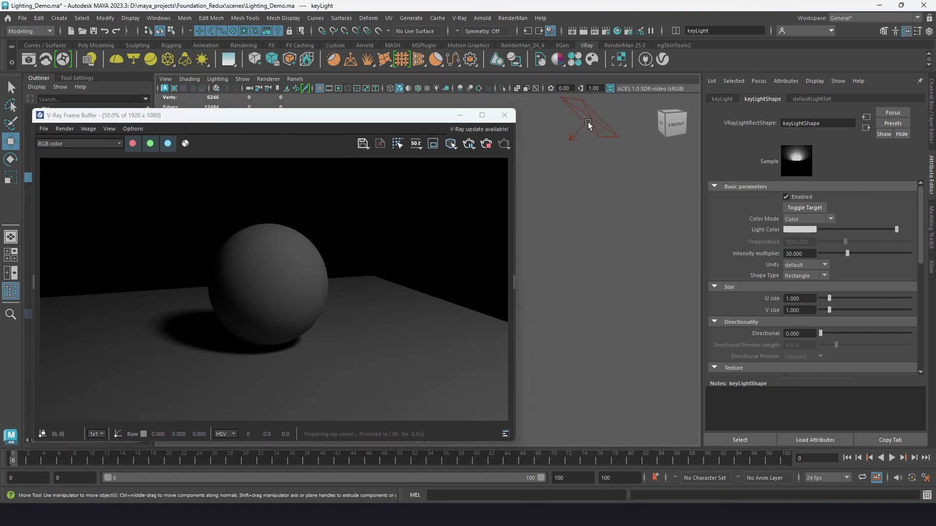
click(605, 108)
drag(605, 108, 625, 84)
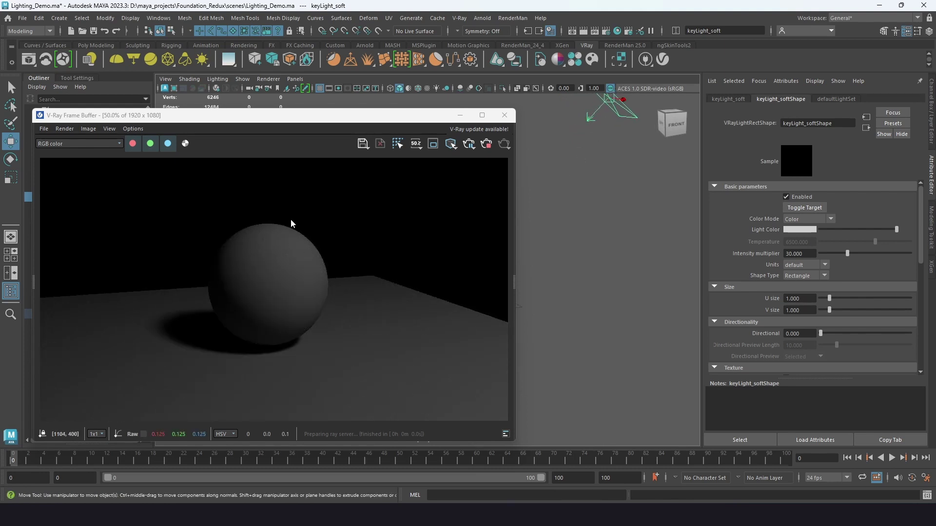
drag(249, 122, 365, 119)
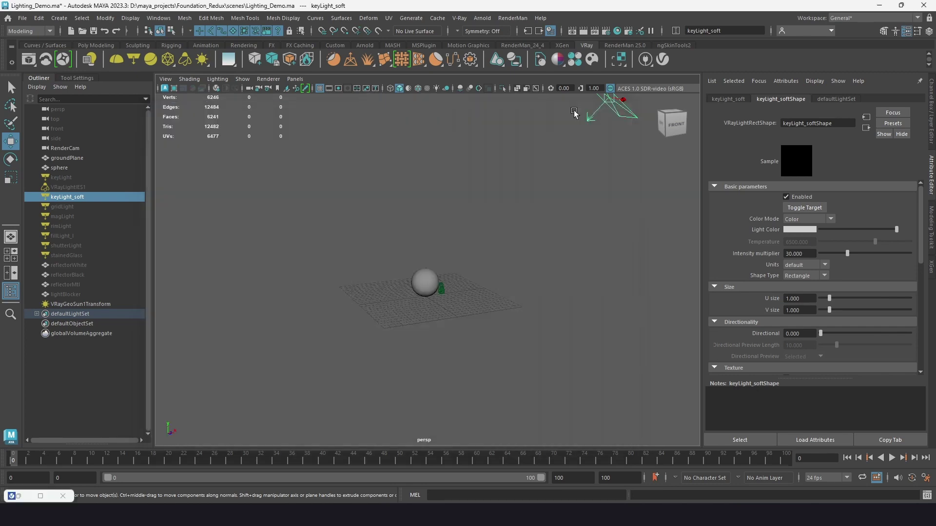
Make keyLight visible alongside keyLight_soft and compare both lights' size and distance from the sphere in the viewport.
click(575, 109)
alt+drag(409, 331, 536, 342)
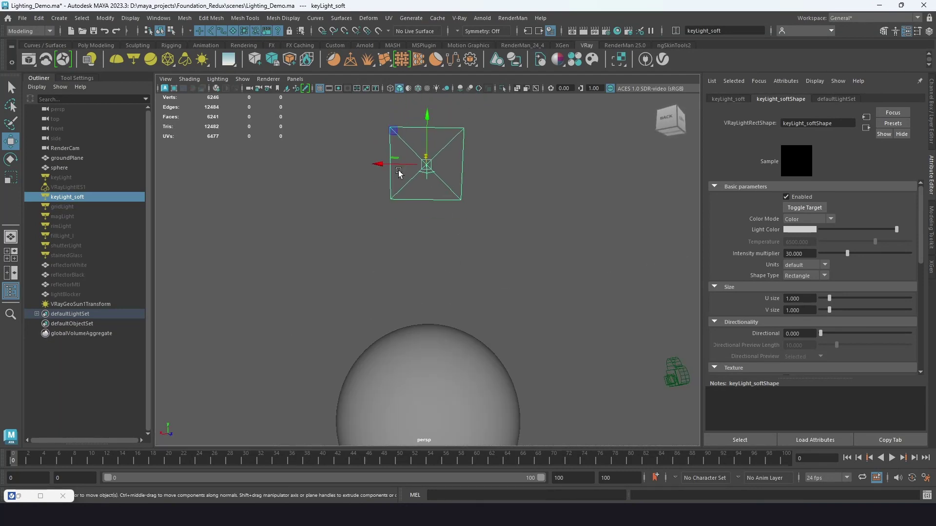
click(70, 178)
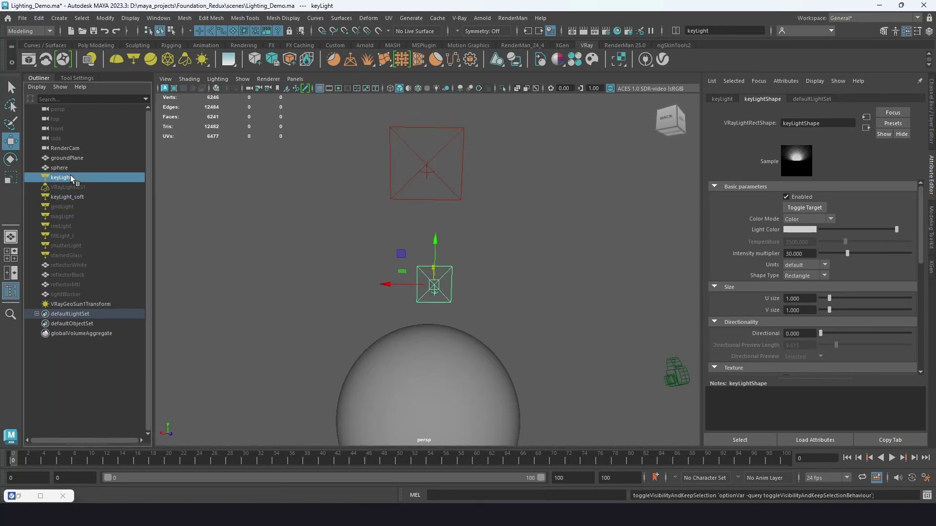
mouse_move(453, 307)
alt+mouse_down()
mouse_move(472, 314)
mouse_move(455, 313)
alt+mouse_up()
alt+drag(507, 334, 507, 329)
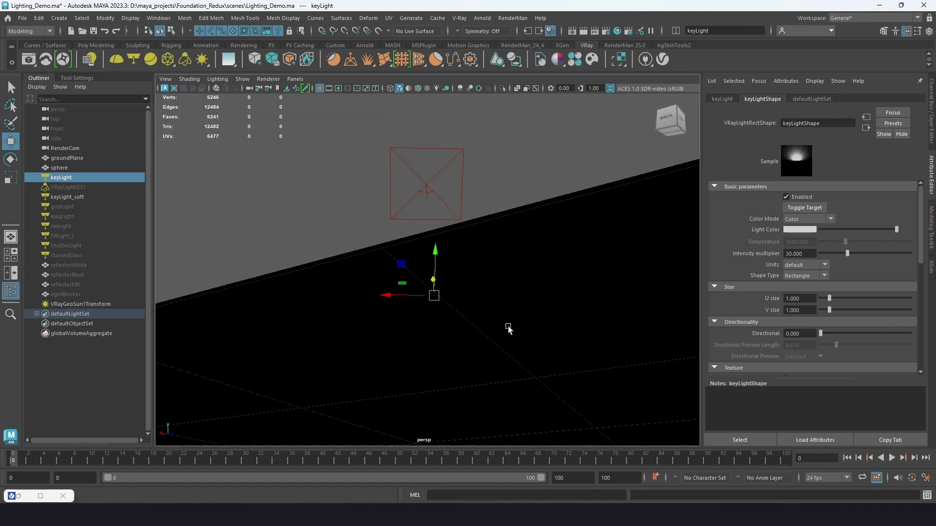
click(507, 273)
alt+drag(513, 277, 499, 341)
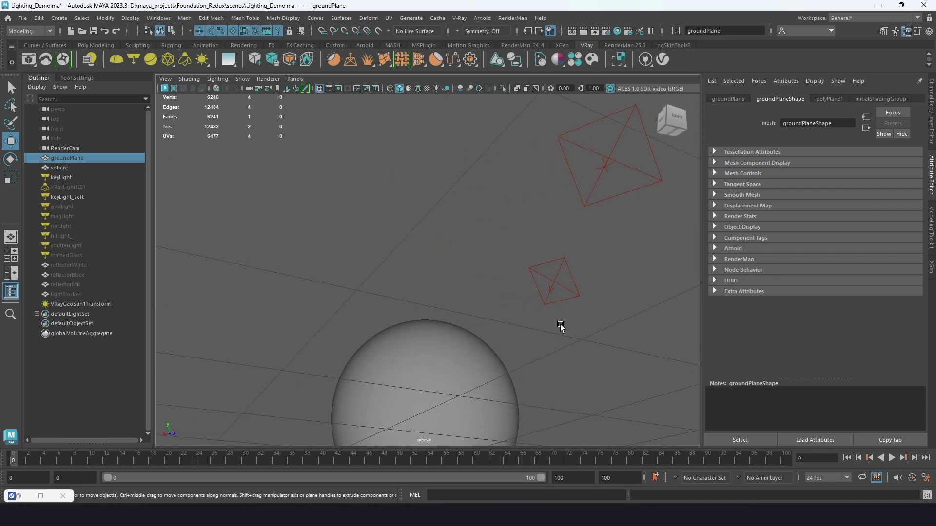
Examine from several angles how far keyLight and keyLight_soft sit from the sphere, starting with the ground plane framed.
key(f)
alt+drag(561, 327, 464, 378)
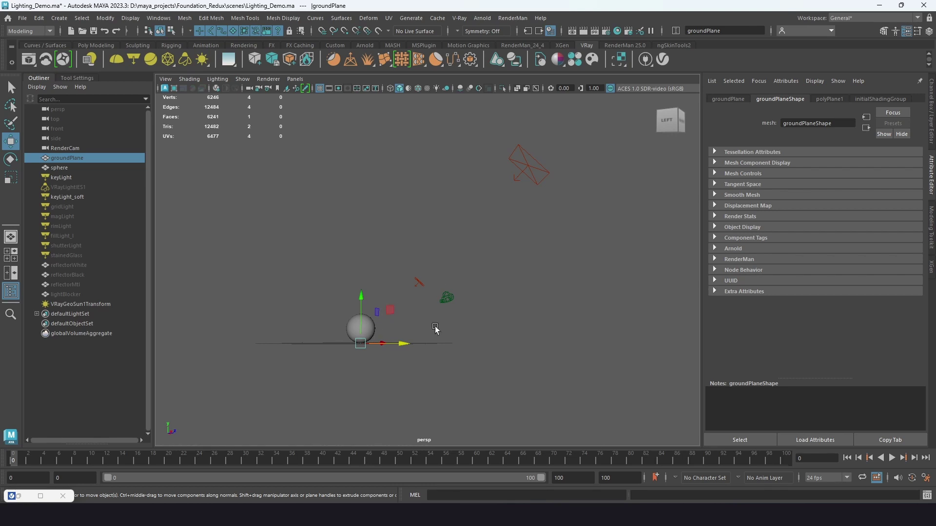
alt+drag(437, 328, 490, 306)
alt+right_drag(491, 306, 520, 349)
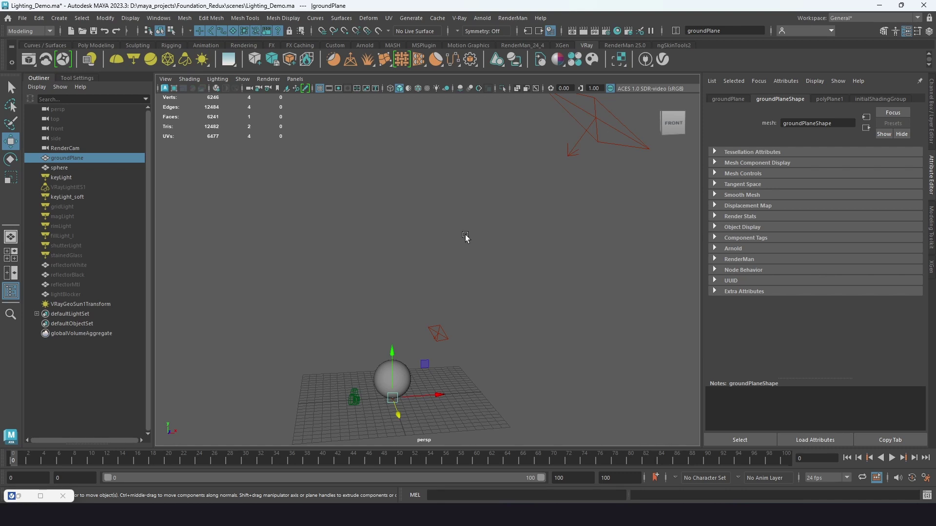
Switch to the Lighting.pur board in PureRef and examine the softbox and umbrella references up close.
mouse_move(565, 514)
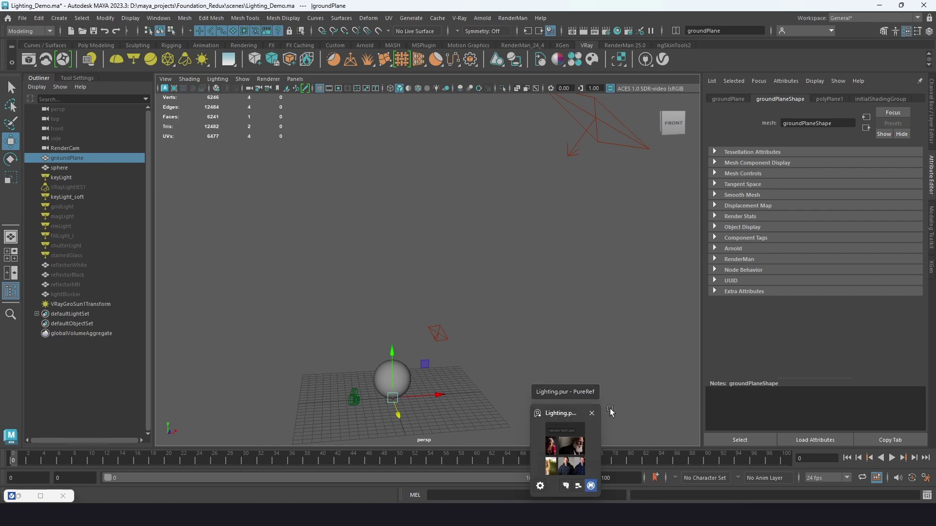
click(565, 448)
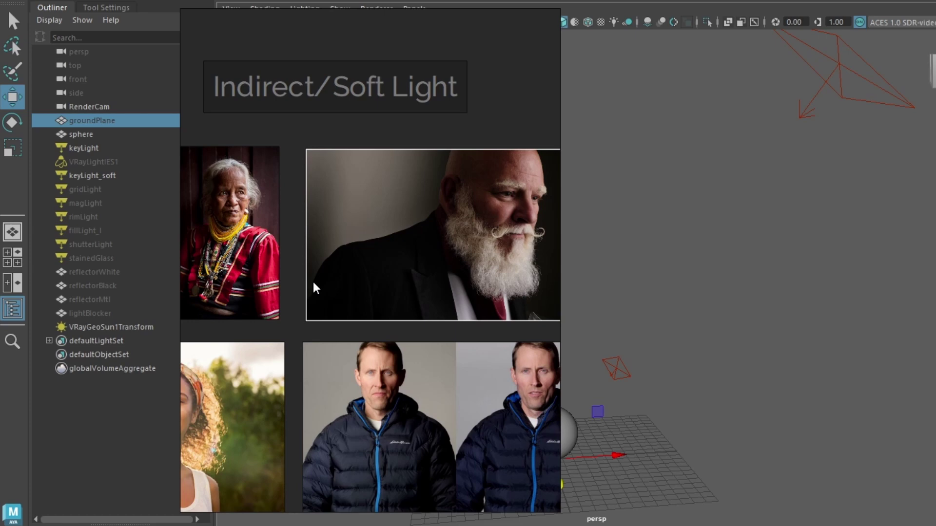
scroll(313, 282, down, 2)
middle_drag(313, 282, 439, 347)
scroll(359, 304, down, 2)
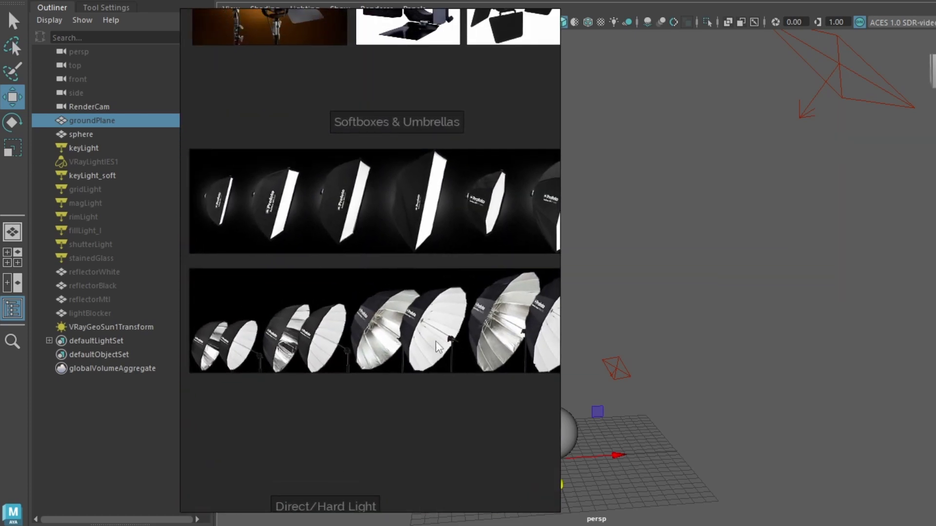
scroll(439, 347, down, 1)
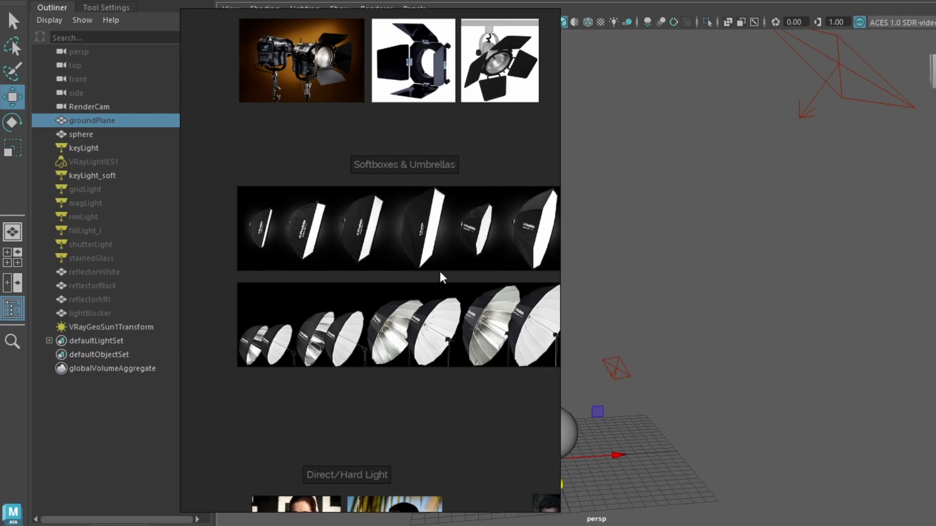
scroll(440, 270, up, 3)
scroll(460, 265, up, 3)
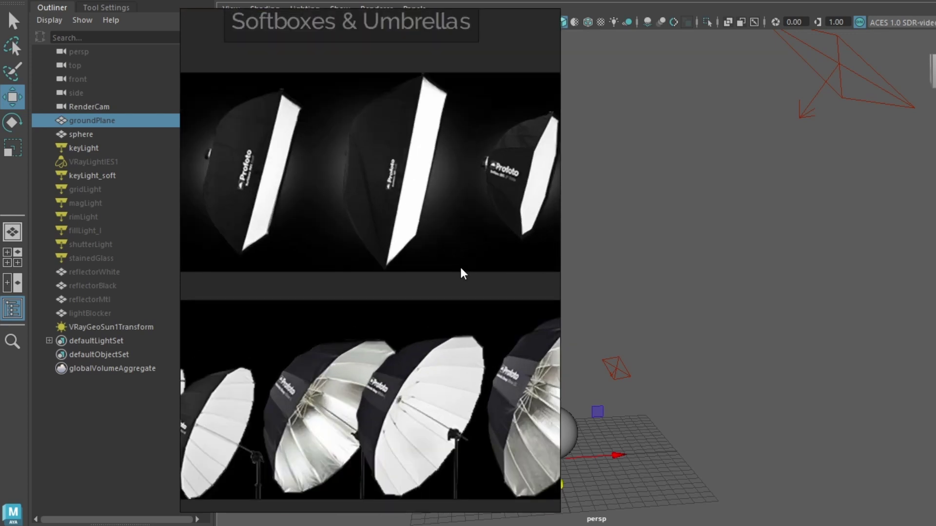
middle_drag(460, 266, 425, 403)
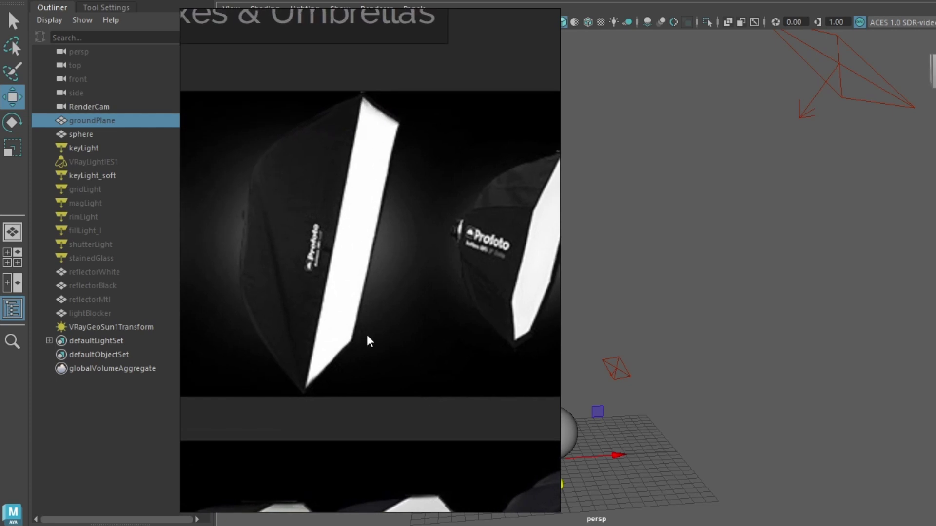
scroll(382, 266, down, 2)
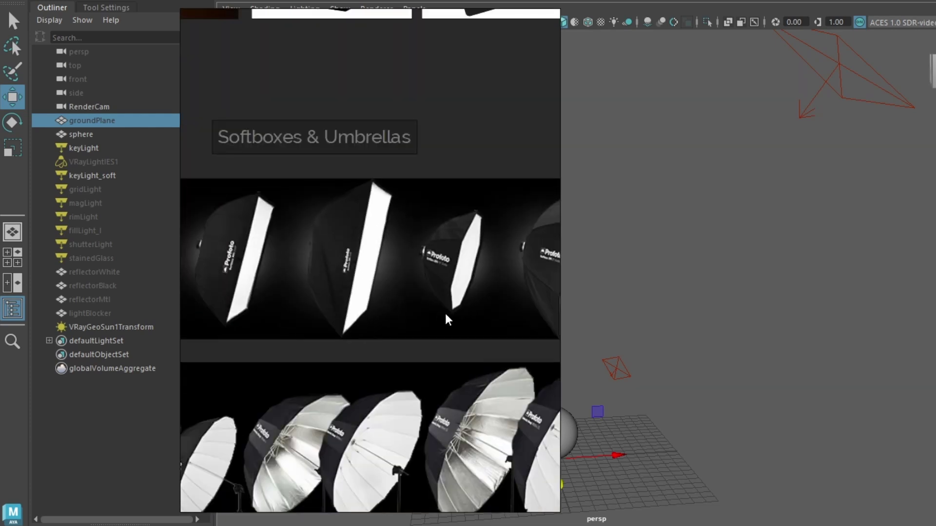
Examine the beauty dish references on the board, including the diffusion fabric, and the neighbouring honeycomb and snoot images.
scroll(448, 319, right, 10)
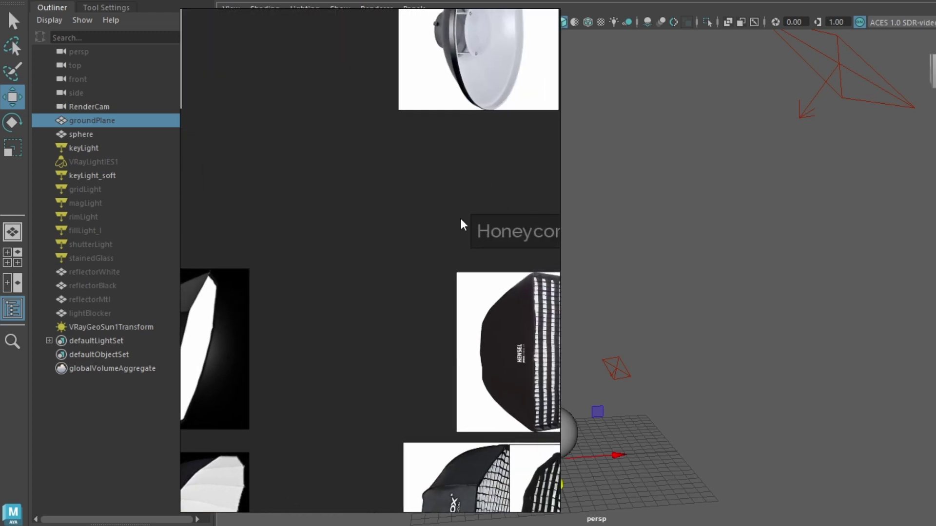
scroll(461, 219, right, 5)
scroll(482, 211, up, 2)
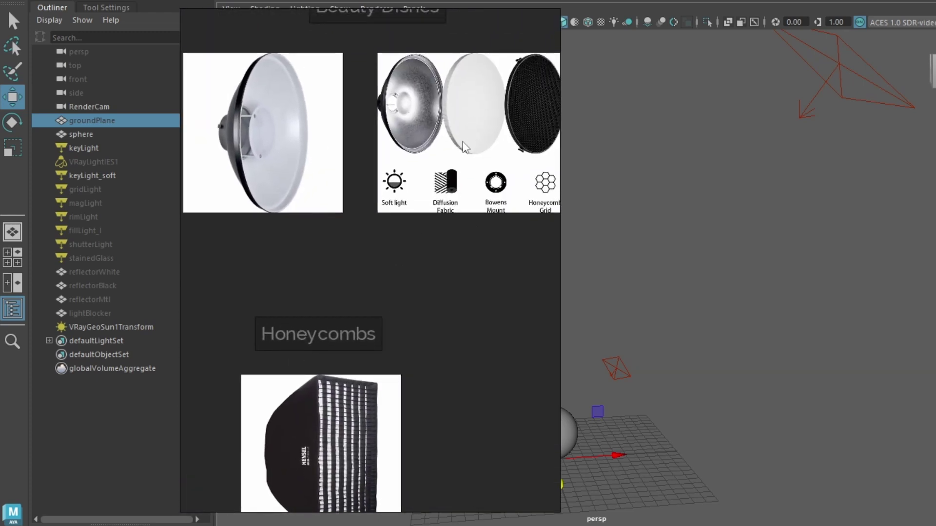
scroll(478, 92, down, 1)
scroll(440, 205, up, 4)
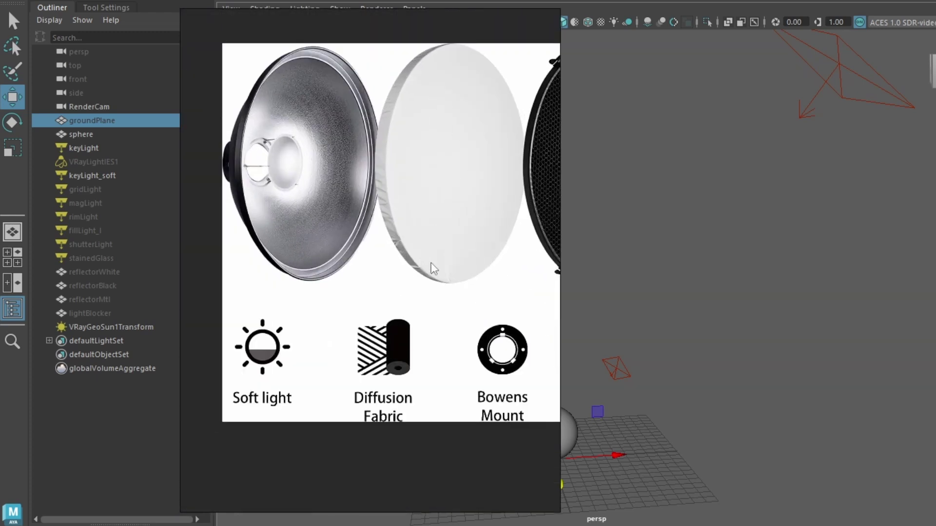
scroll(429, 238, down, 5)
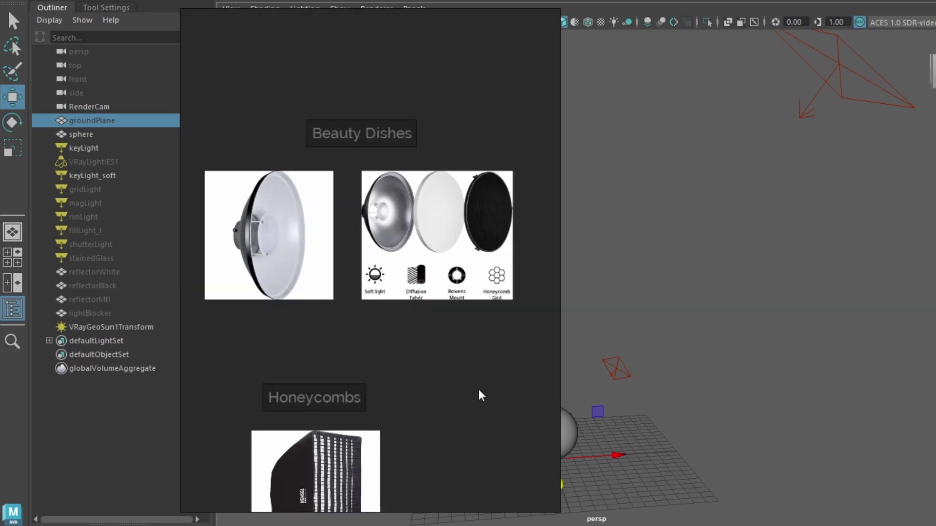
middle_drag(478, 393, 408, 398)
middle_drag(408, 352, 325, 366)
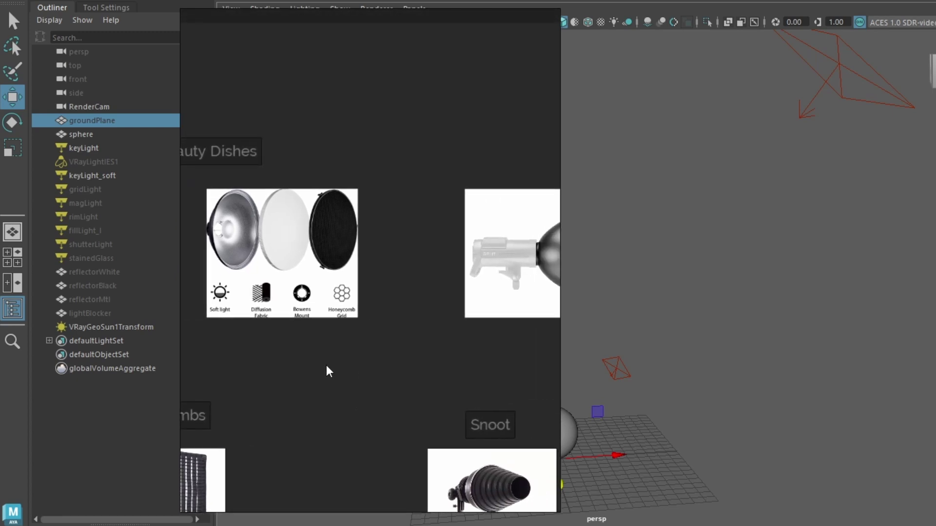
Return to Maya, dismiss the V-Ray material import window and select keyLight_soft in the viewport.
click(793, 253)
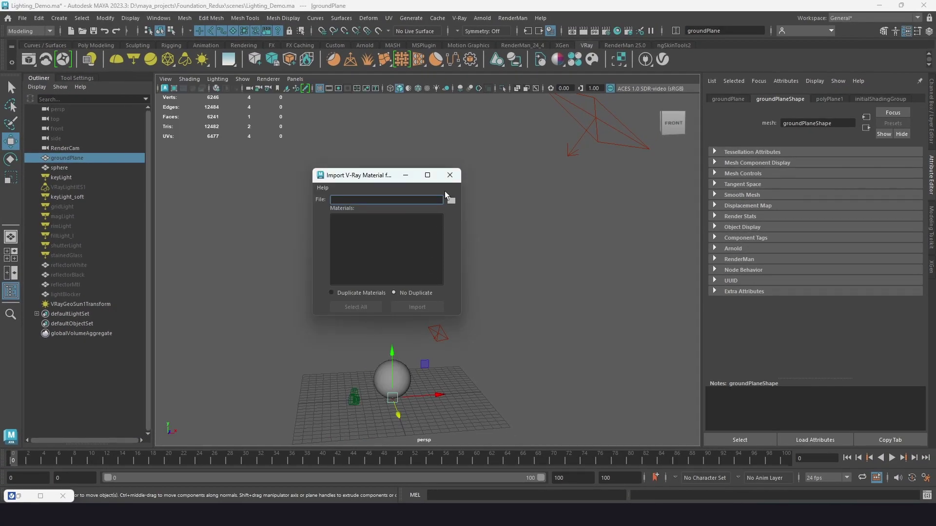
click(450, 175)
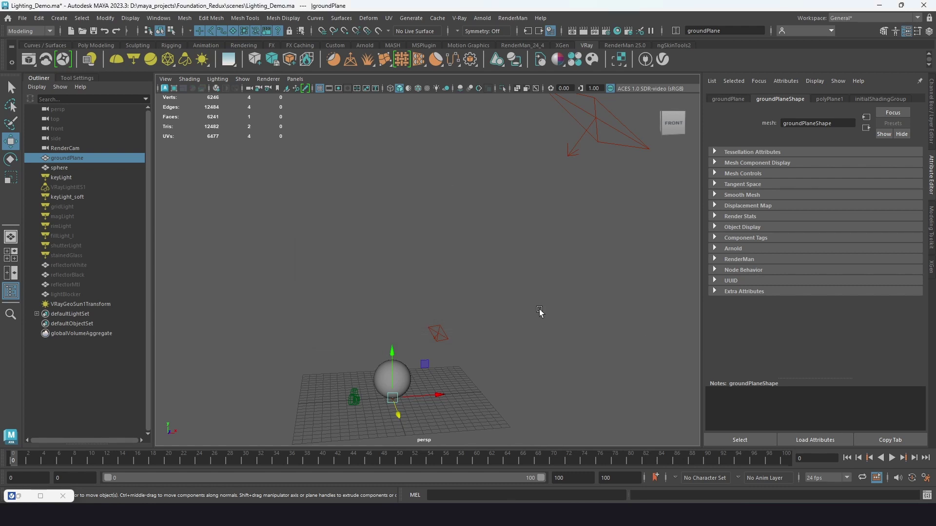
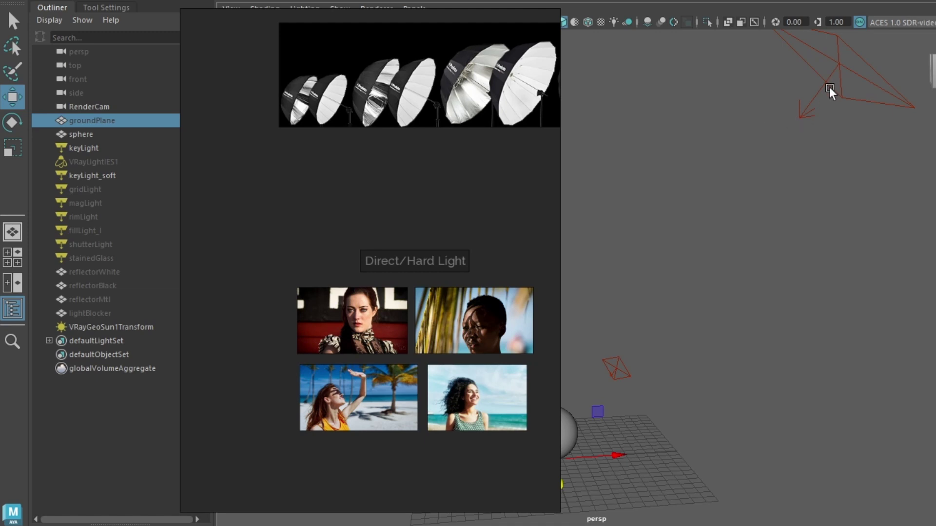
click(838, 57)
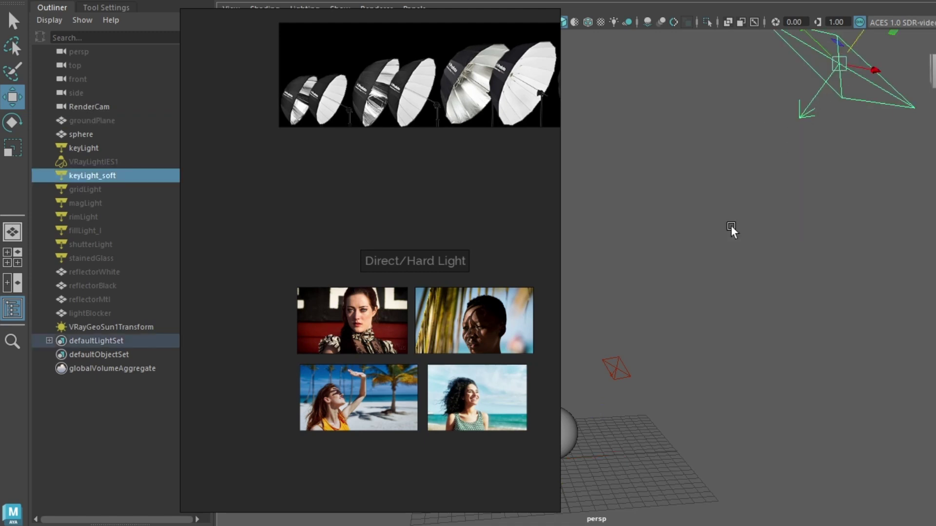
click(621, 367)
click(849, 74)
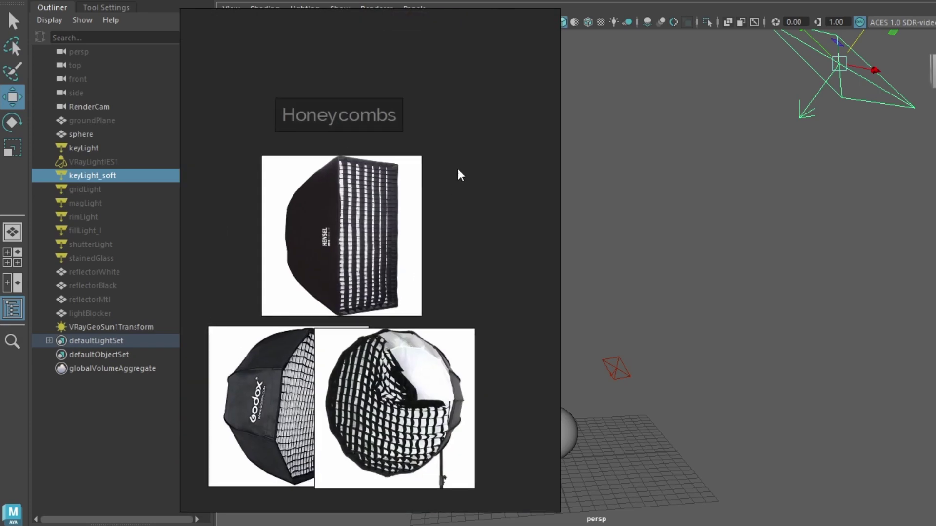
Compare the honeycomb, softbox, beauty dish and Magnum reflector references on the PureRef lighting board.
middle_drag(440, 235, 453, 357)
scroll(280, 340, up, 2)
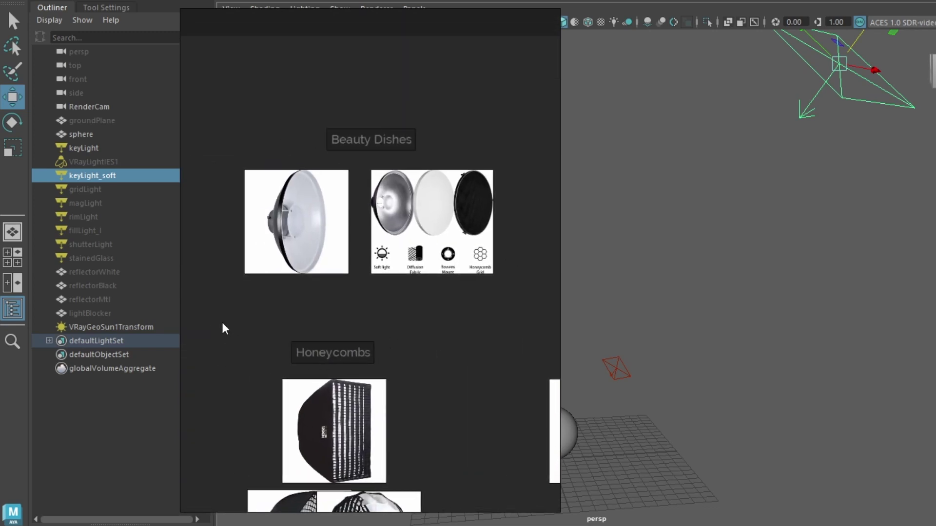
middle_drag(224, 328, 404, 302)
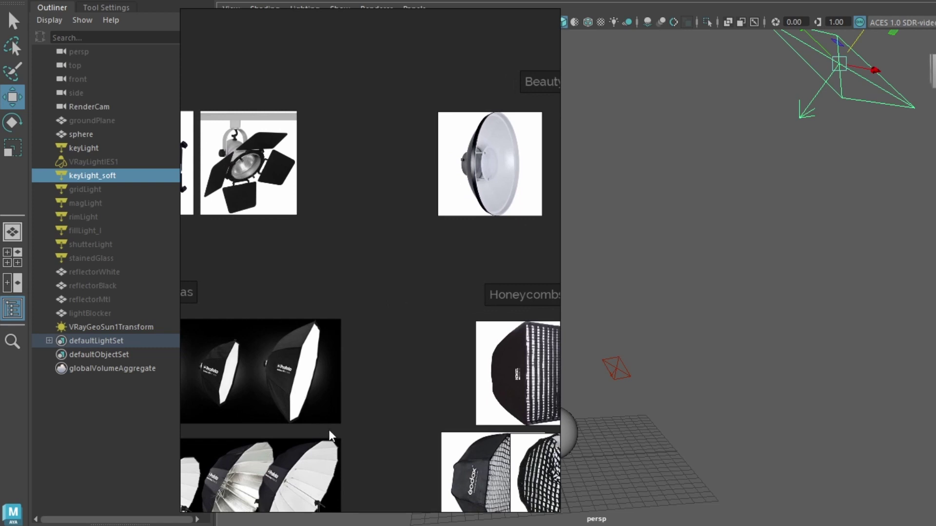
middle_drag(330, 433, 450, 298)
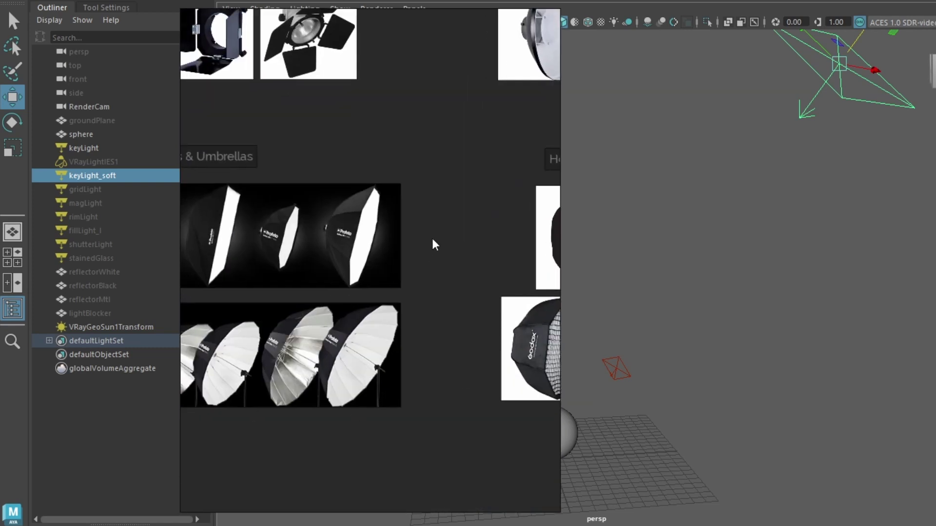
middle_drag(435, 245, 344, 340)
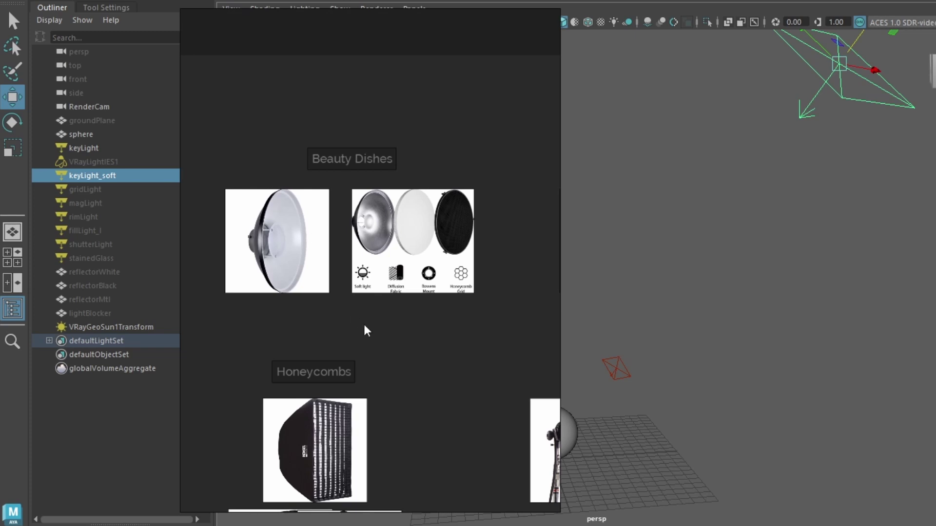
middle_drag(433, 362, 422, 375)
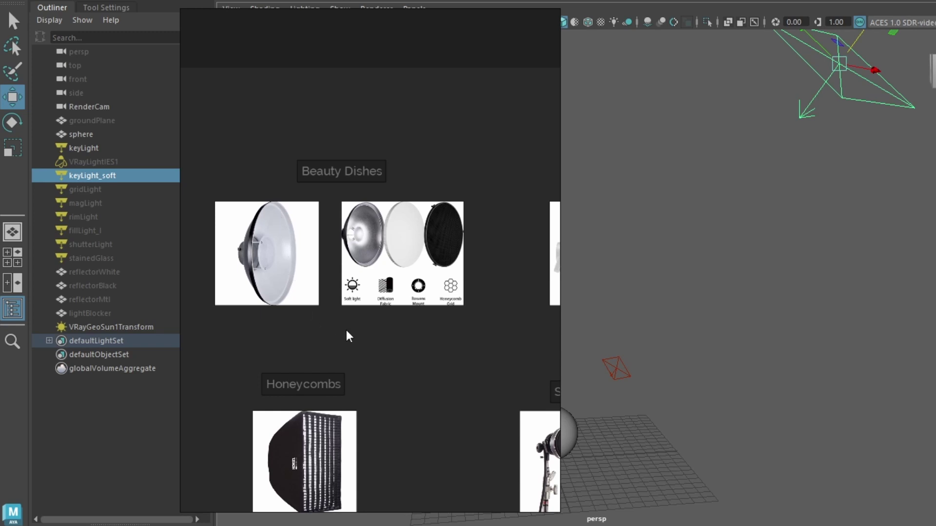
middle_drag(423, 360, 221, 343)
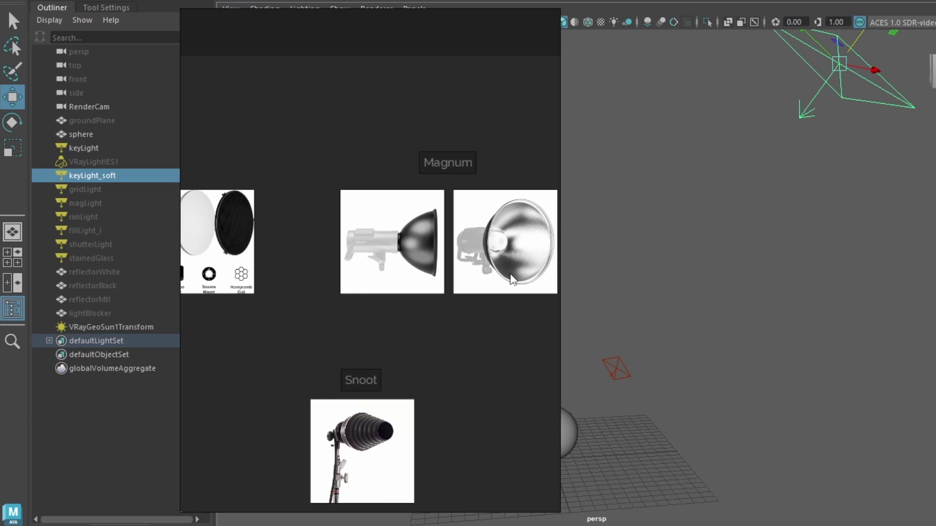
middle_drag(307, 334, 445, 286)
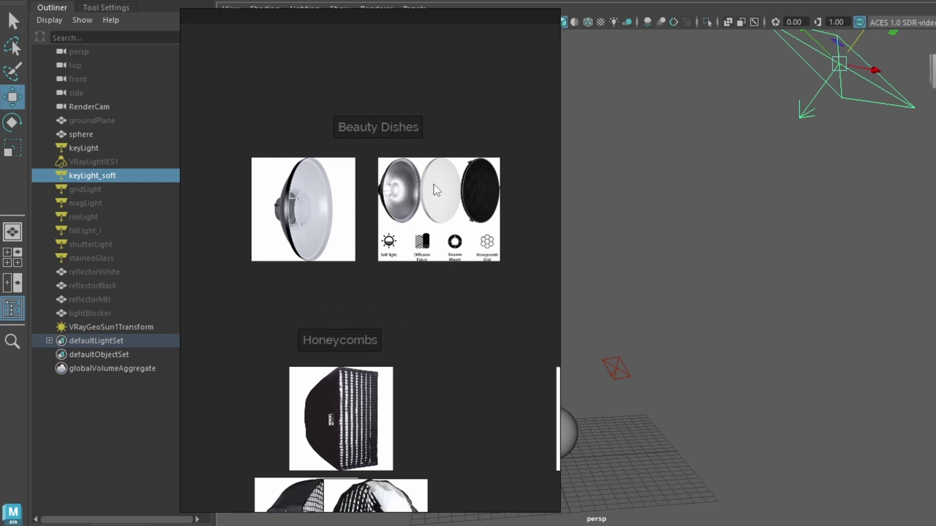
Inspect the beauty dish attachments closely and review the Magnum and Snoot references beside them.
scroll(436, 190, up, 5)
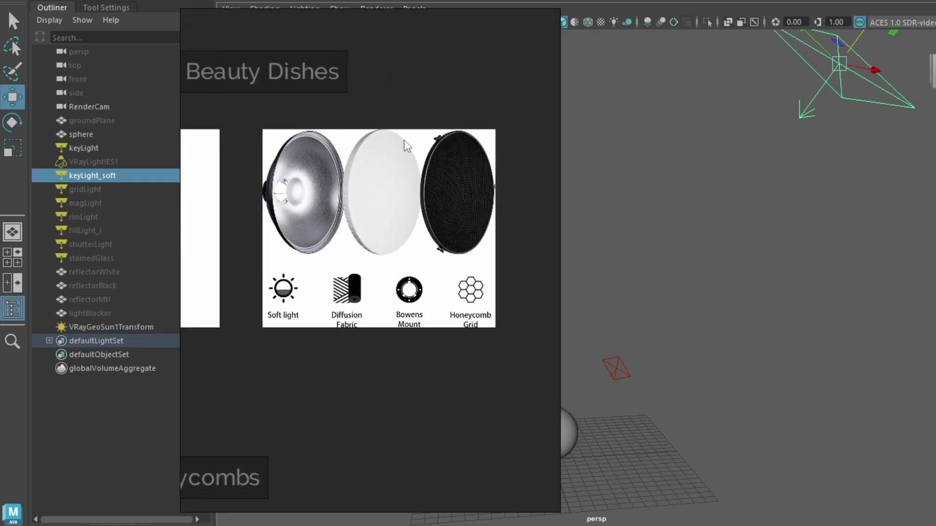
scroll(407, 425, down, 3)
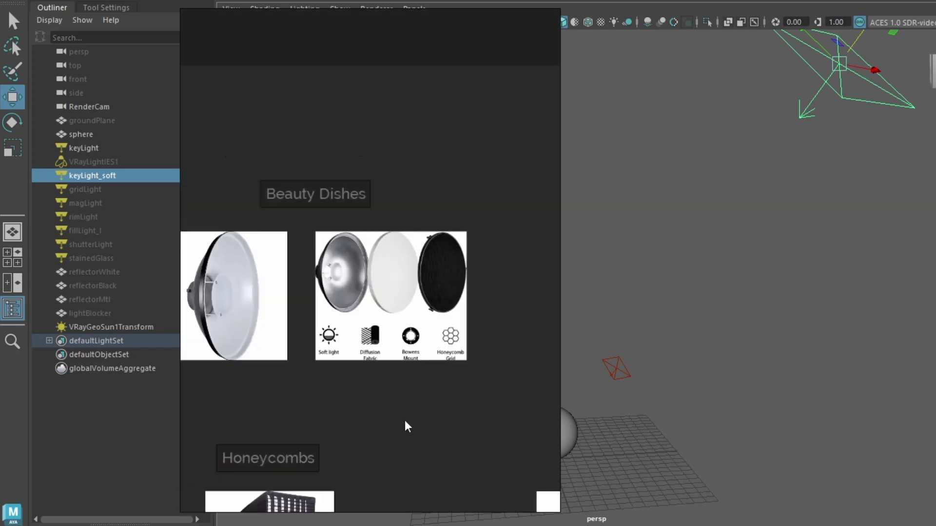
right_drag(407, 427, 253, 403)
right_drag(493, 398, 416, 352)
scroll(326, 375, down, 3)
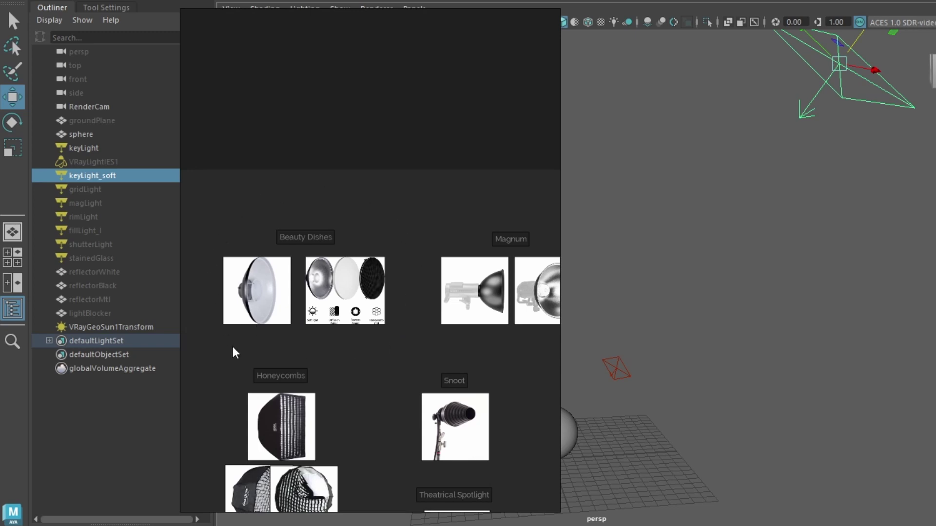
scroll(345, 372, right, 5)
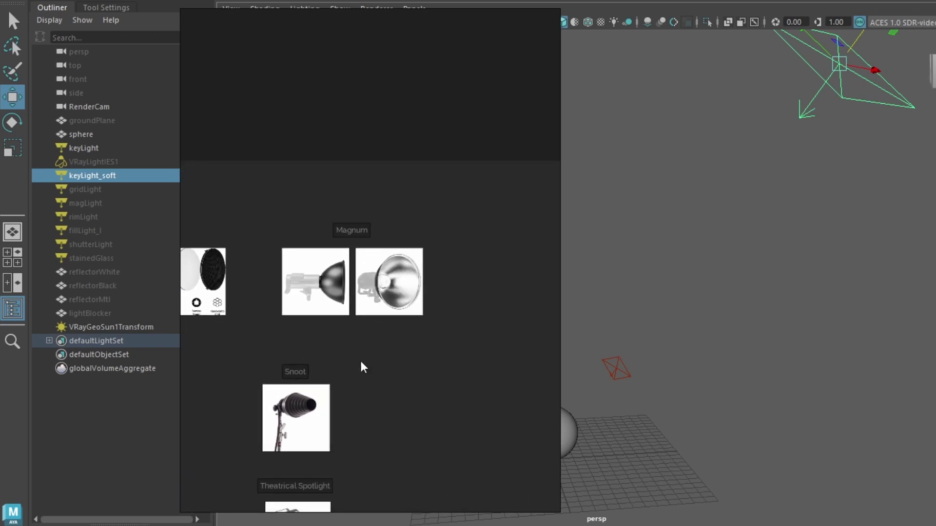
scroll(376, 361, up, 1)
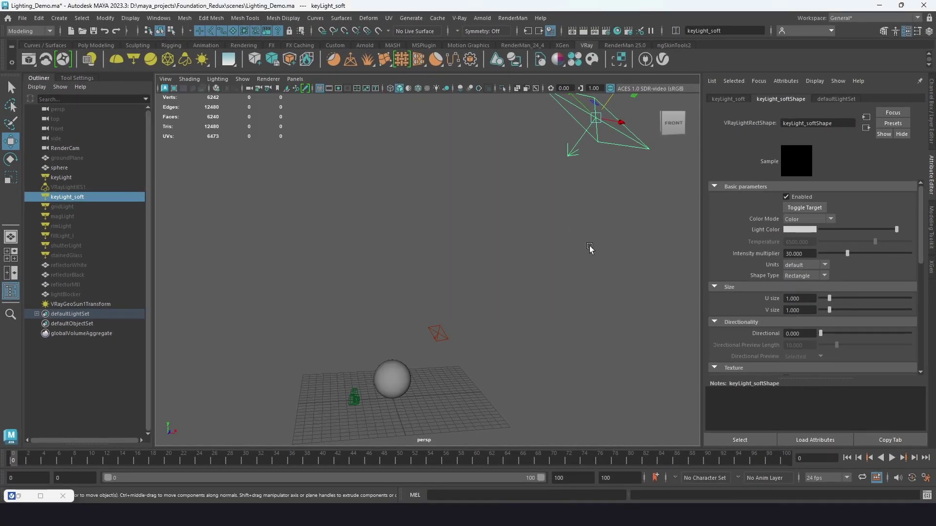
Hide keyLight_soft in the Maya scene and select magLight.
drag(590, 249, 611, 140)
key(ctrl+h)
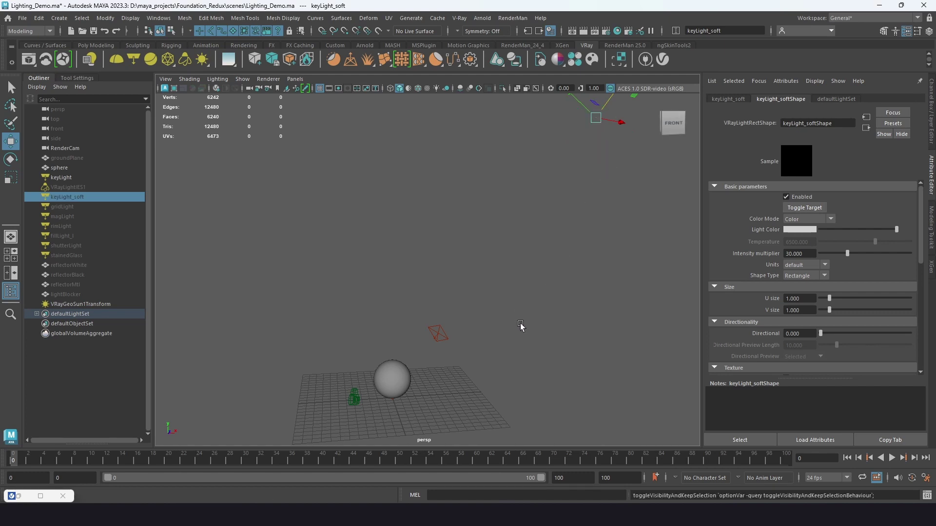
scroll(520, 323, up, 3)
scroll(556, 196, down, 10)
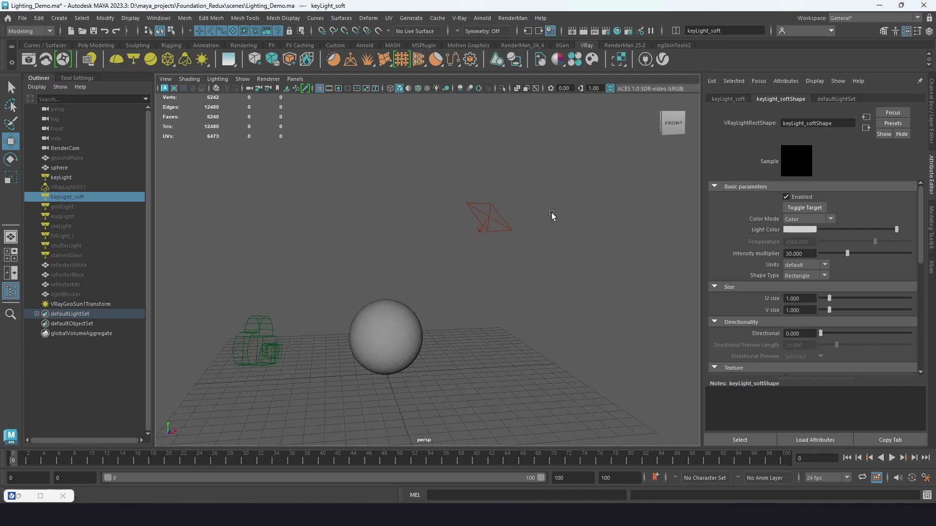
scroll(559, 214, up, 3)
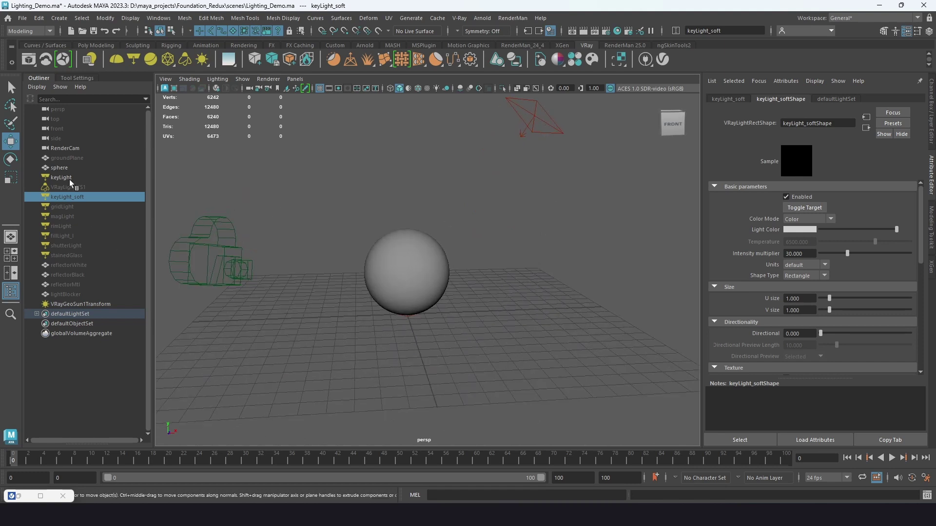
click(62, 217)
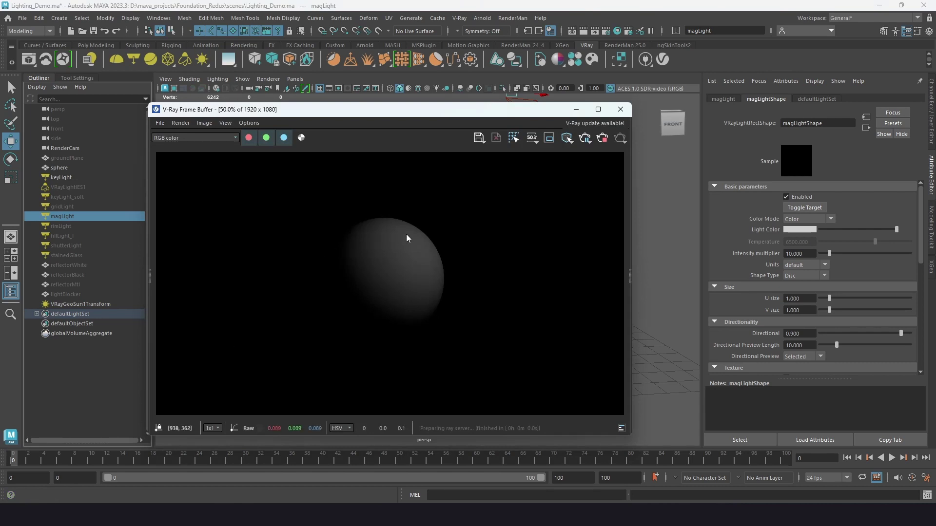
Unhide groundPlane, reselect magLight and minimize the V-Ray Frame Buffer to expose the light in the scene.
click(437, 262)
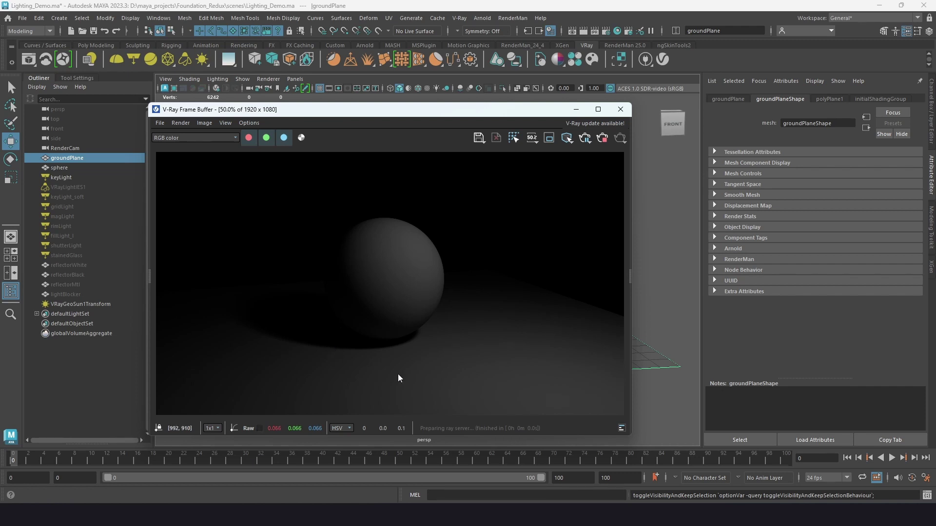
click(60, 216)
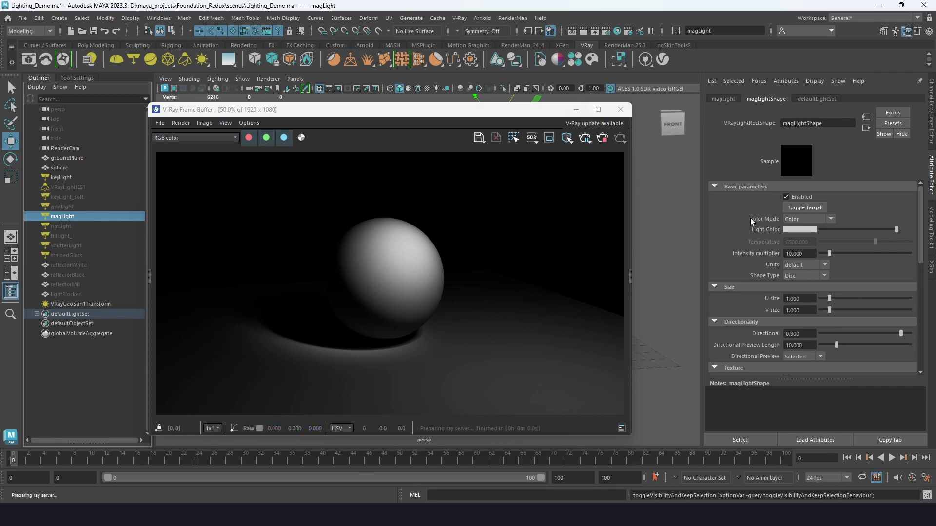
click(576, 110)
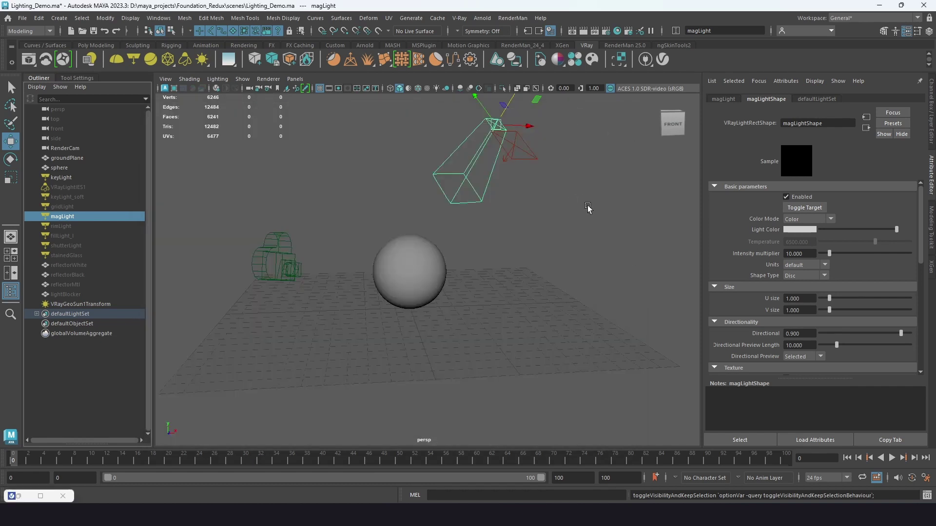
alt+middle_drag(583, 209, 568, 272)
scroll(560, 265, up, 5)
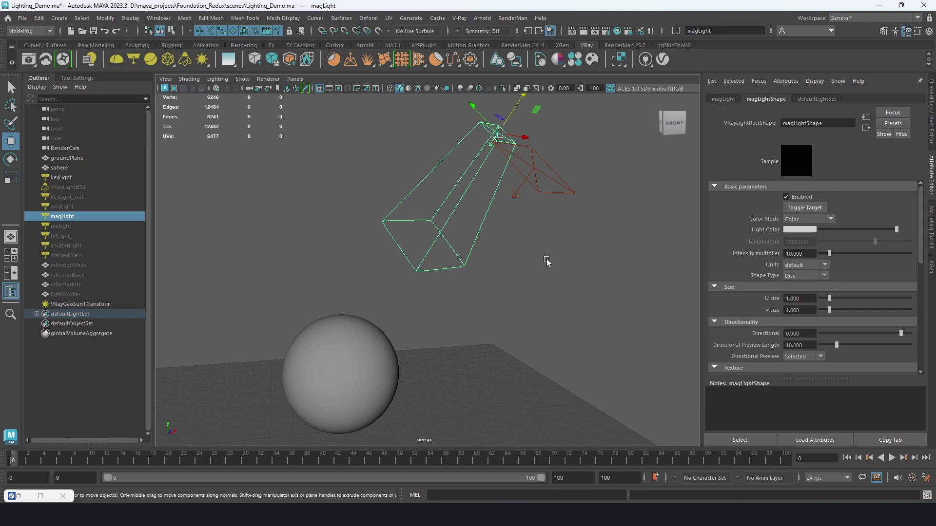
alt+drag(547, 261, 472, 189)
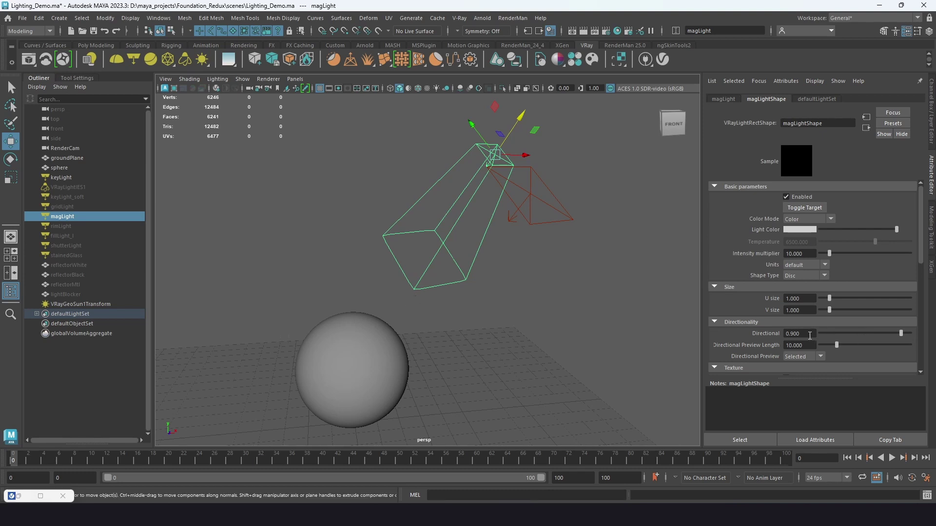
Set magLight's Directional value to 0.95 and bring back the live render to check it.
click(794, 335)
text(5)
key(Return)
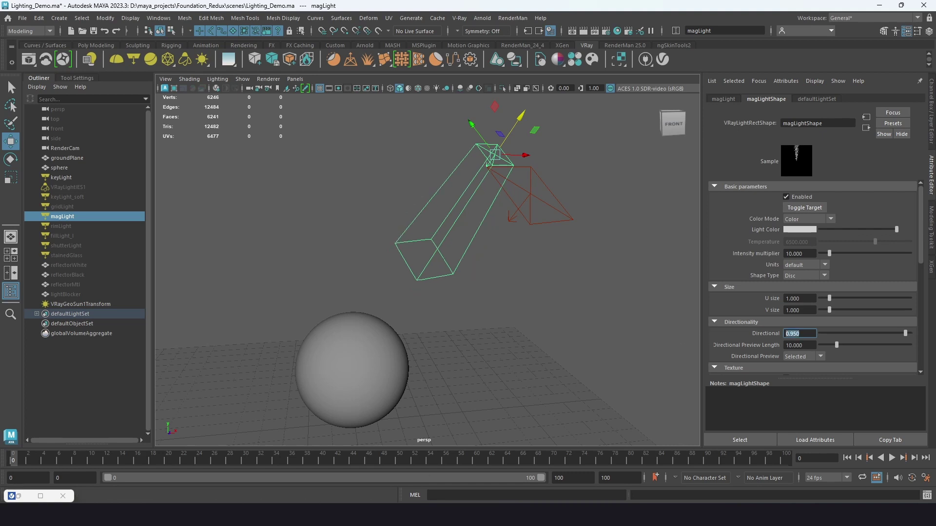
key(ctrl+r)
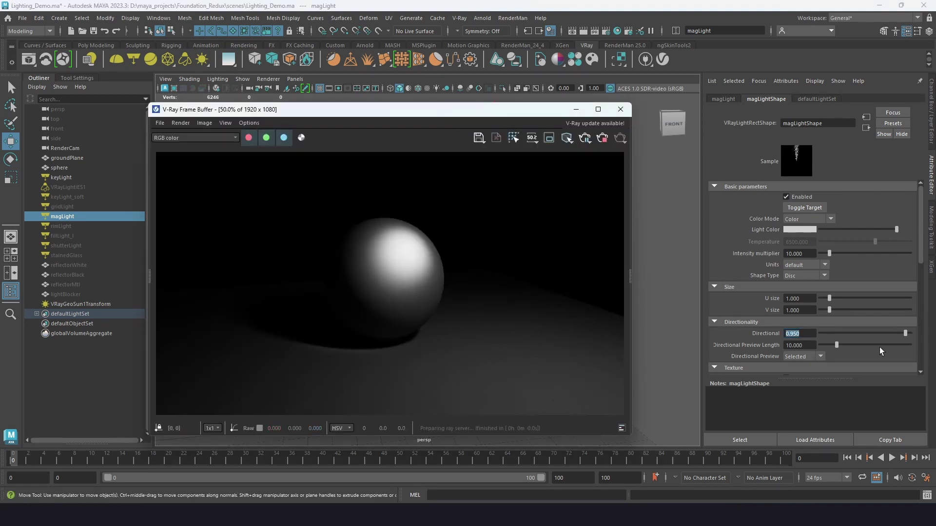
Reduce magLight's Directional value to 0.925, ending at 0.91, for a wider beam in the live render.
click(794, 335)
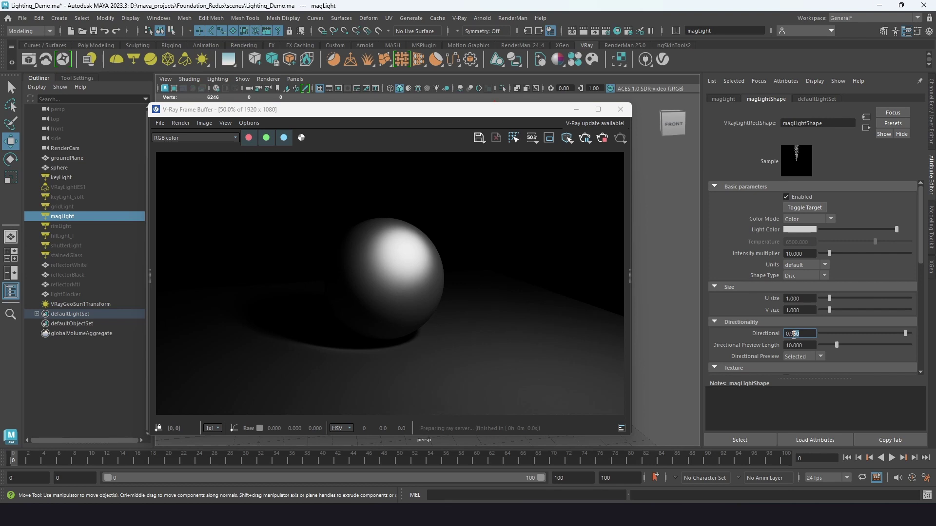
text(25)
key(Return)
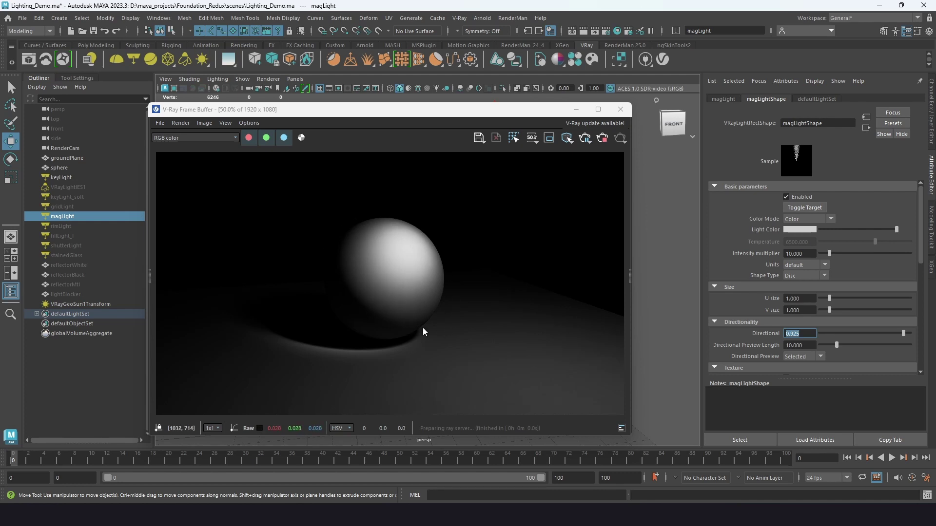
click(801, 335)
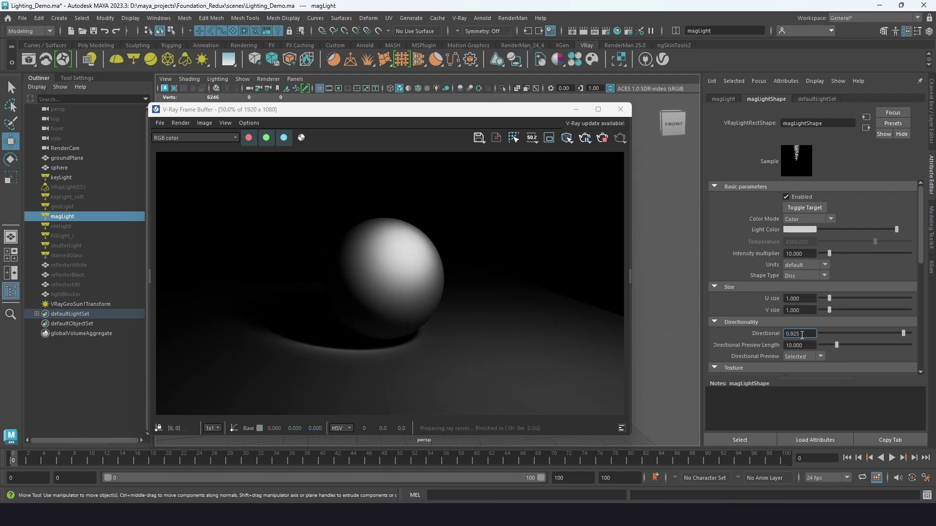
drag(802, 335, 794, 335)
text(10)
key(Return)
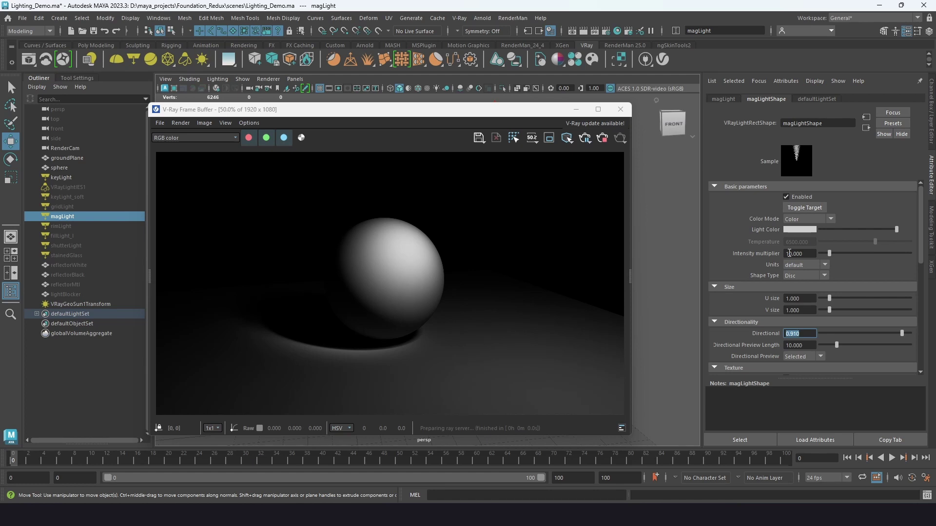
Minimize the render, hide magLight in the scene and clear the selection.
click(575, 110)
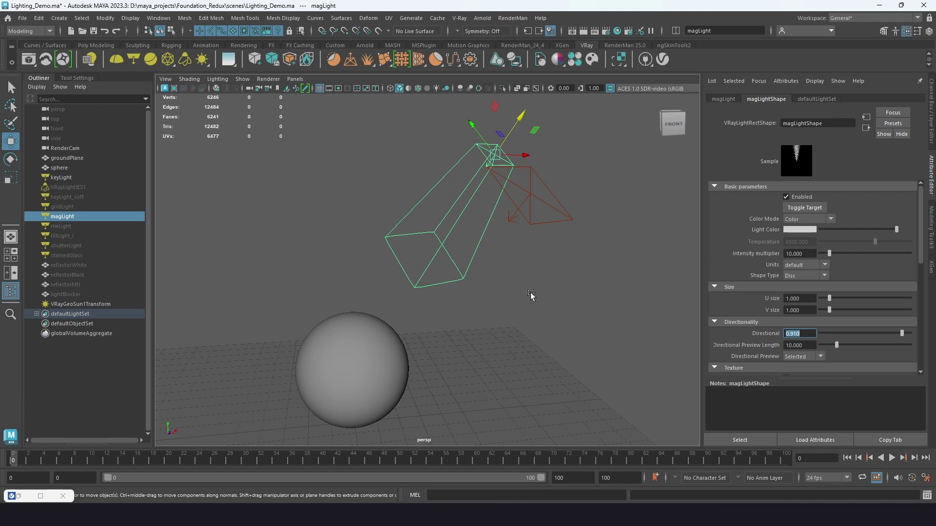
key(h)
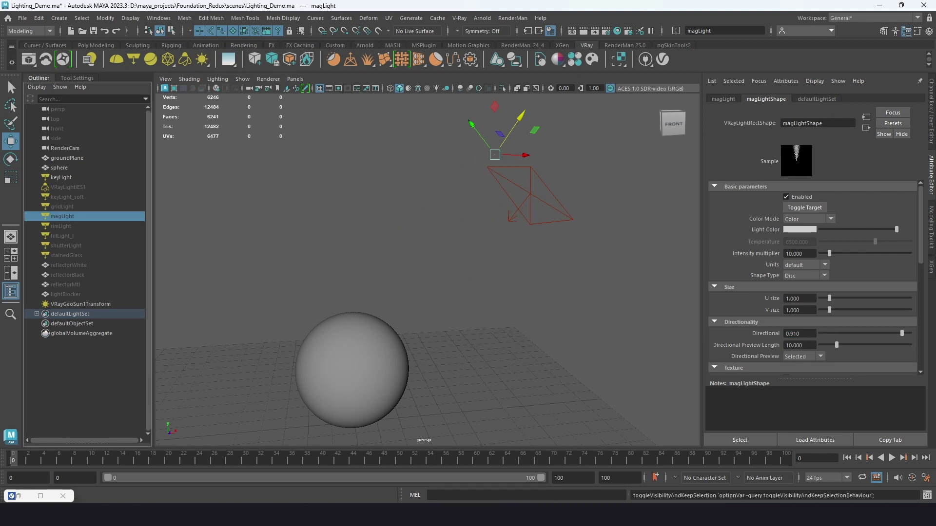
scroll(583, 251, down, 3)
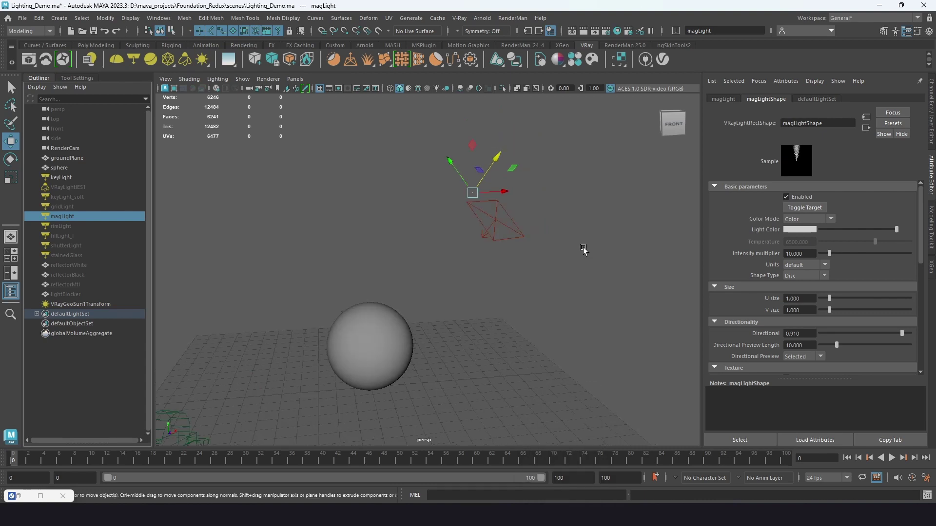
scroll(583, 250, down, 3)
scroll(539, 258, up, 2)
scroll(531, 261, up, 2)
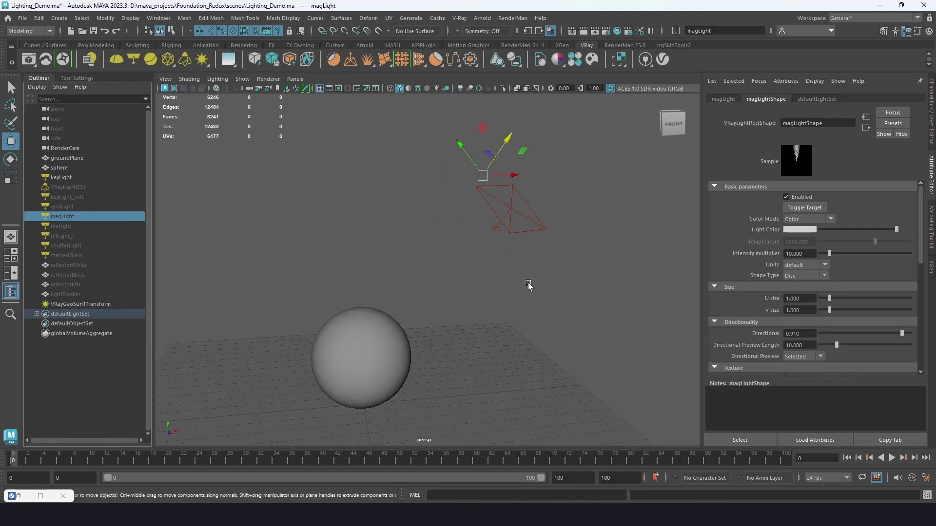
click(534, 246)
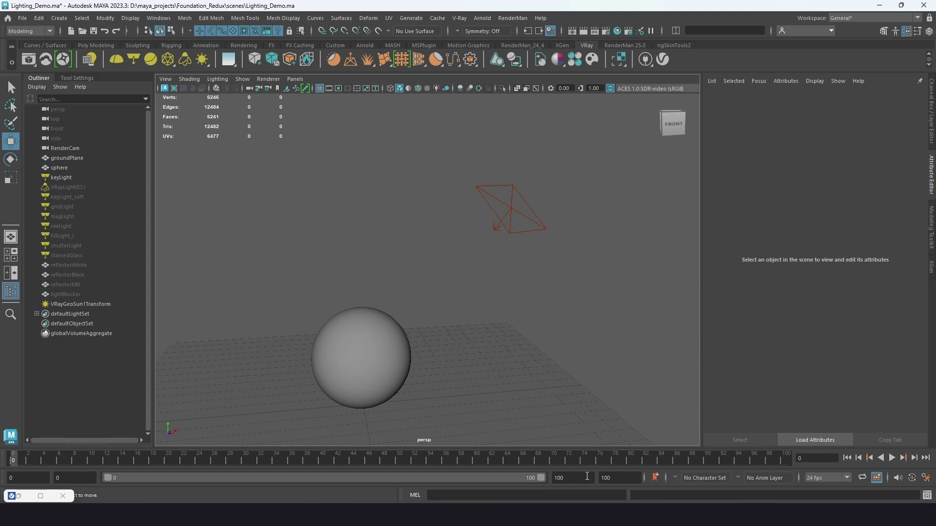
Switch to the PureRef lighting board and compare the Honeycombs references with the softboxes, umbrellas and beauty dishes.
mouse_move(565, 514)
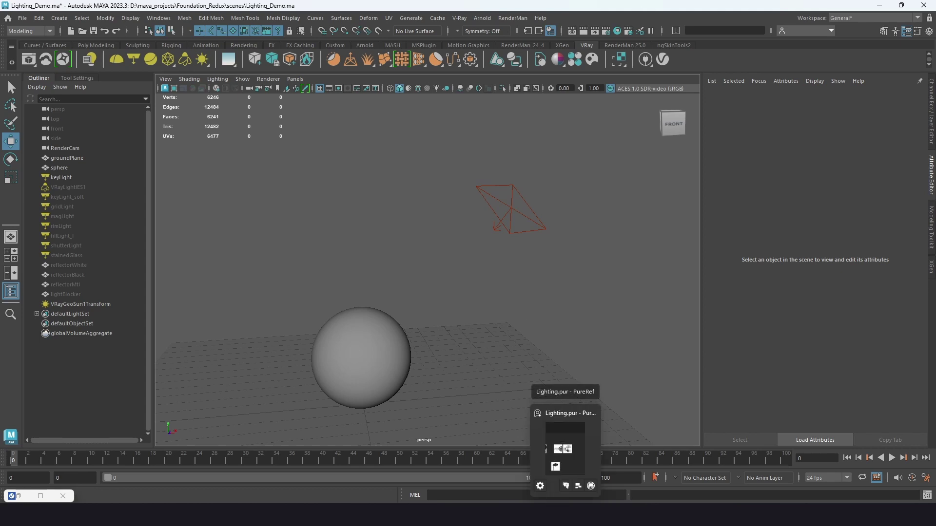
click(564, 448)
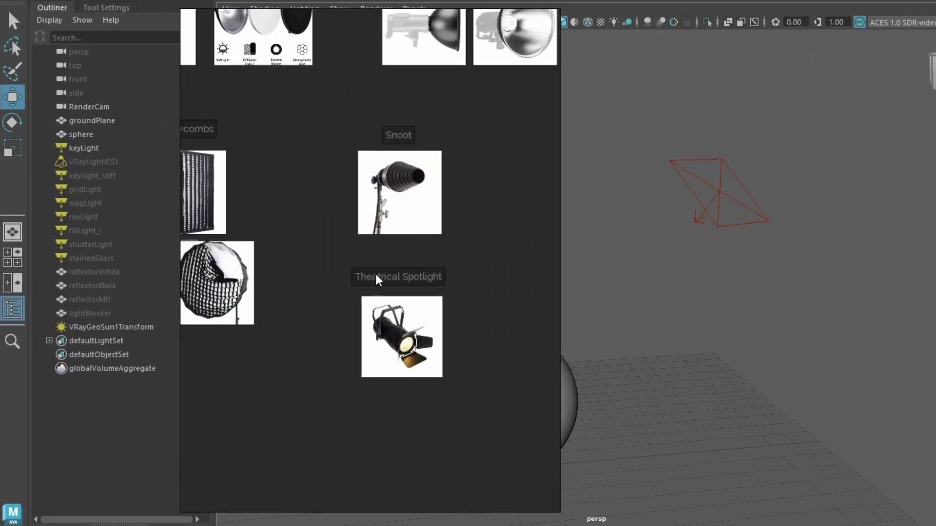
middle_drag(230, 334, 410, 363)
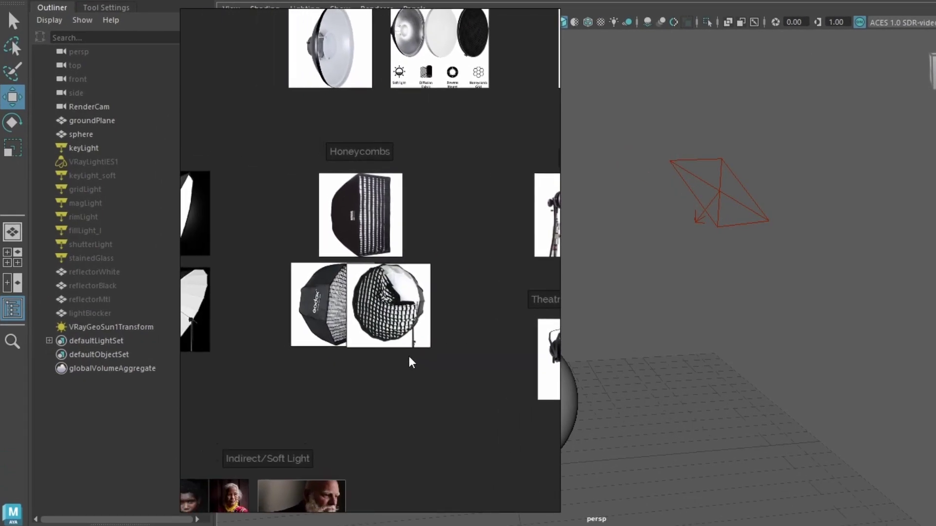
scroll(436, 373, up, 2)
middle_drag(466, 219, 507, 271)
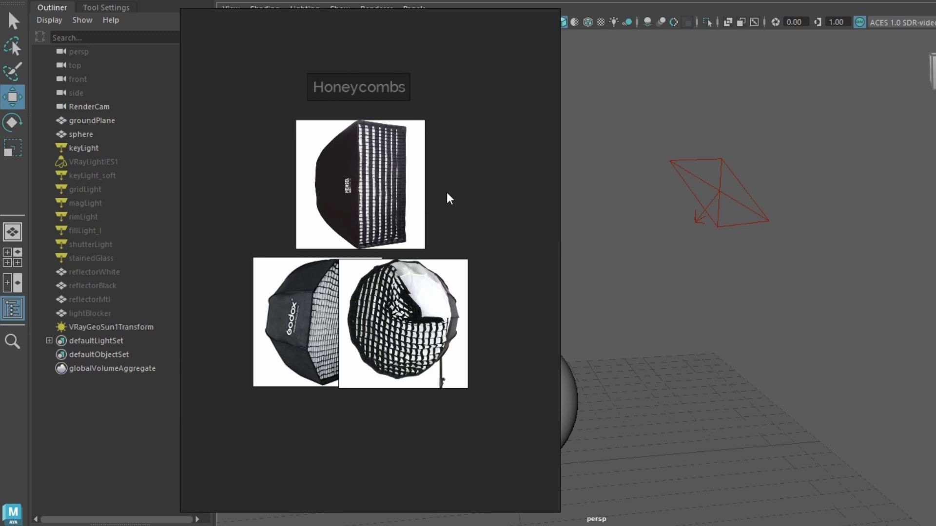
scroll(451, 213, down, 2)
middle_drag(299, 121, 441, 210)
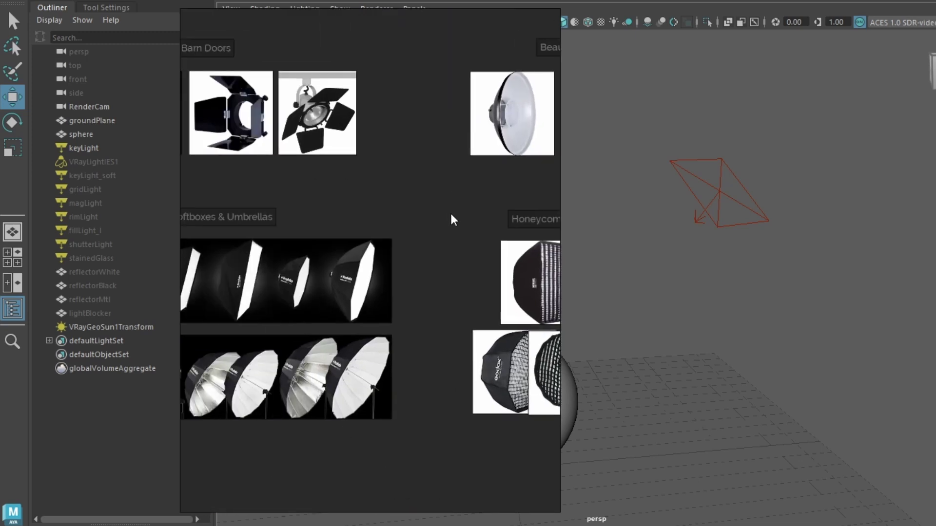
scroll(281, 218, right, 2)
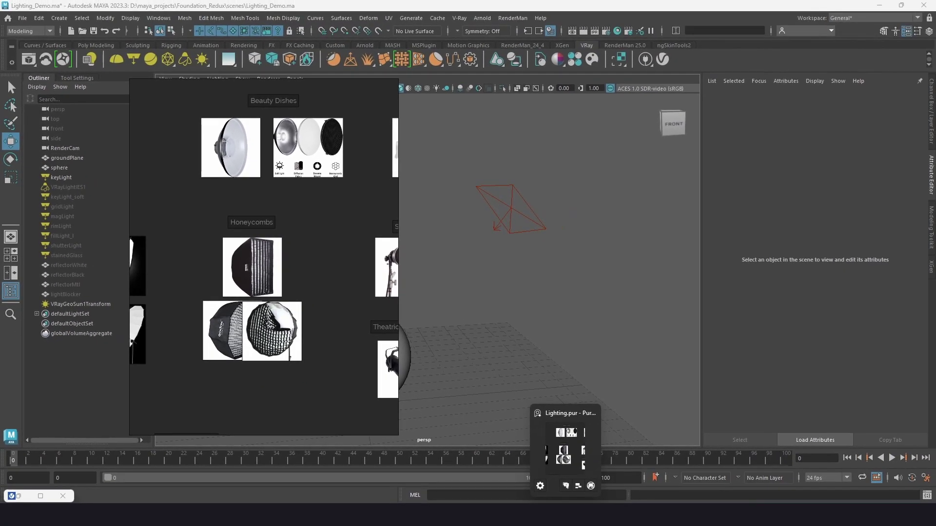
click(567, 516)
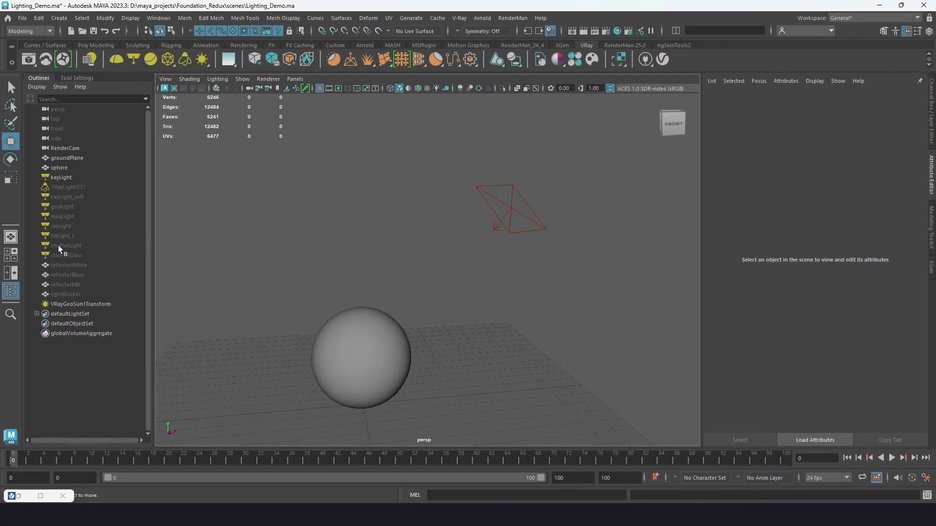
Bring honeycombLight back into the Maya scene and map a Grid texture to its Rect Tex.
key(ctrl+z)
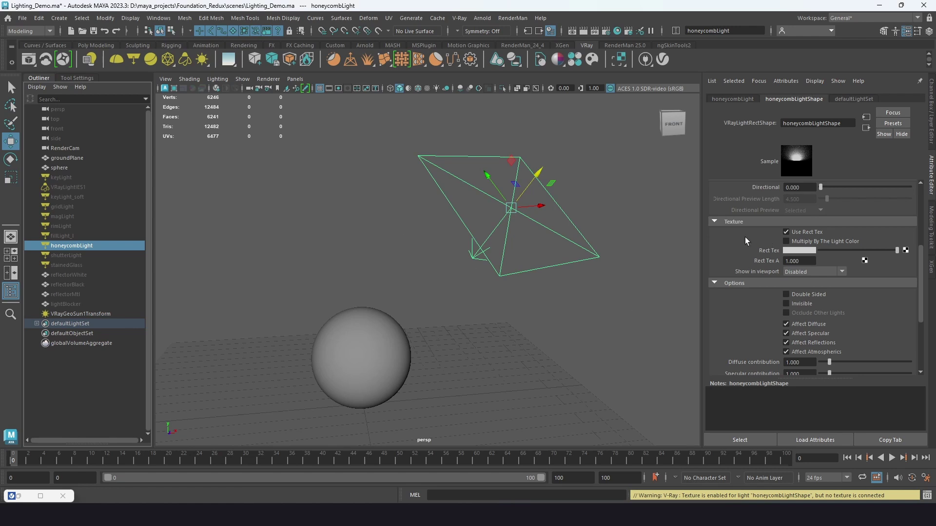
scroll(738, 245, up, 2)
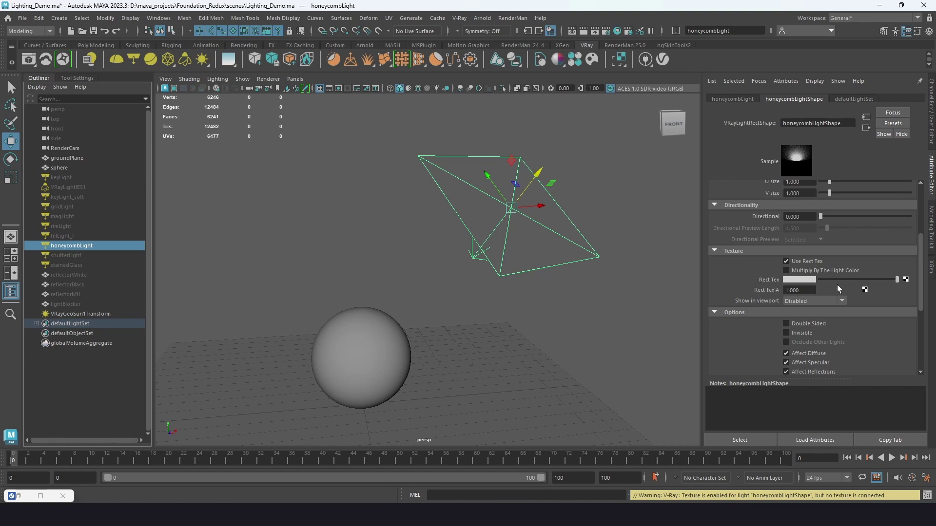
click(905, 280)
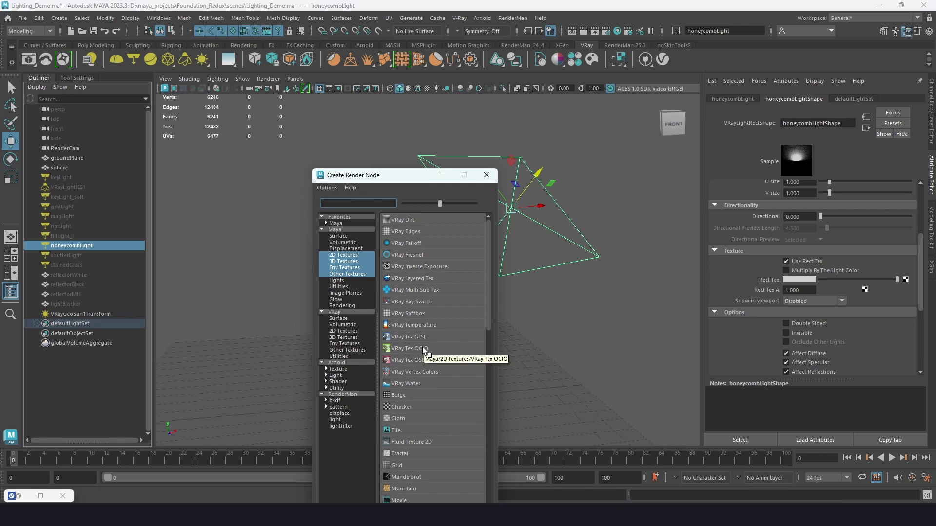
scroll(416, 408, down, 1)
click(404, 430)
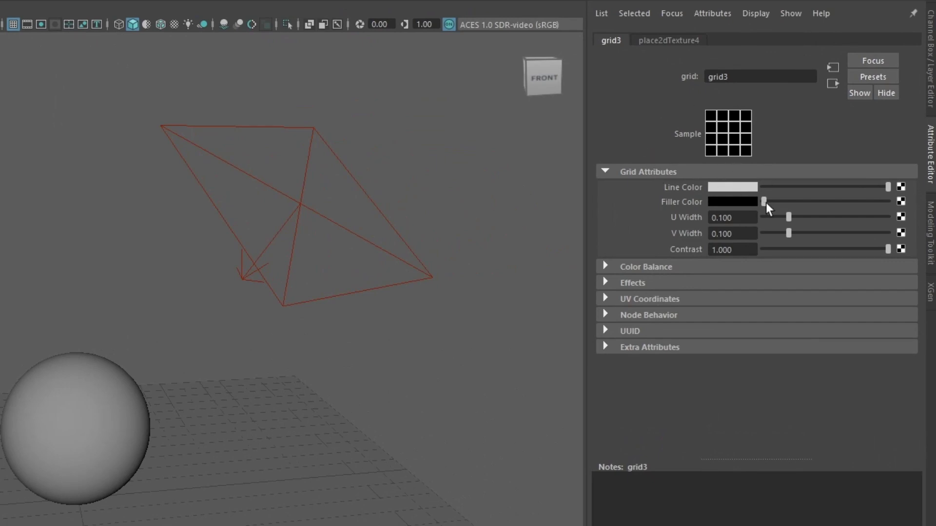
Swap the grid texture's colors to black lines with white filler, and return to honeycombLightShape with the live render open.
drag(763, 202, 696, 189)
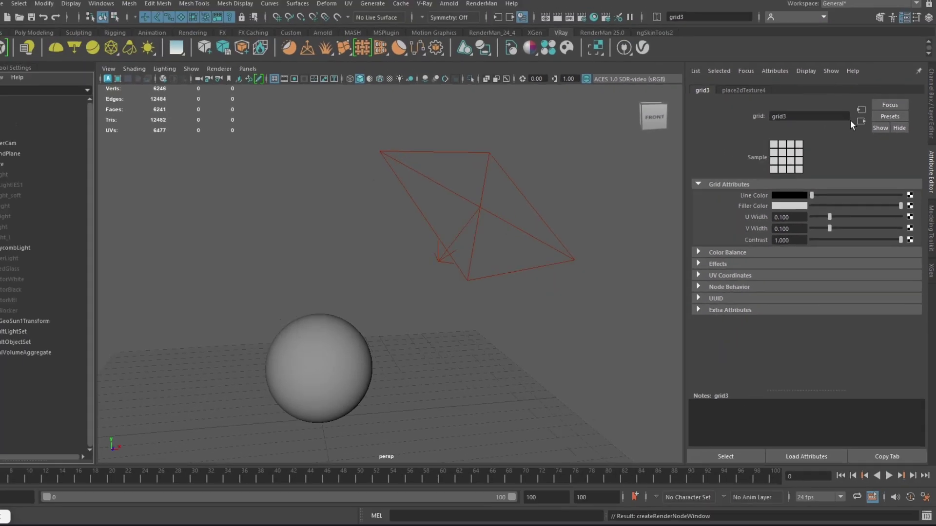
click(833, 83)
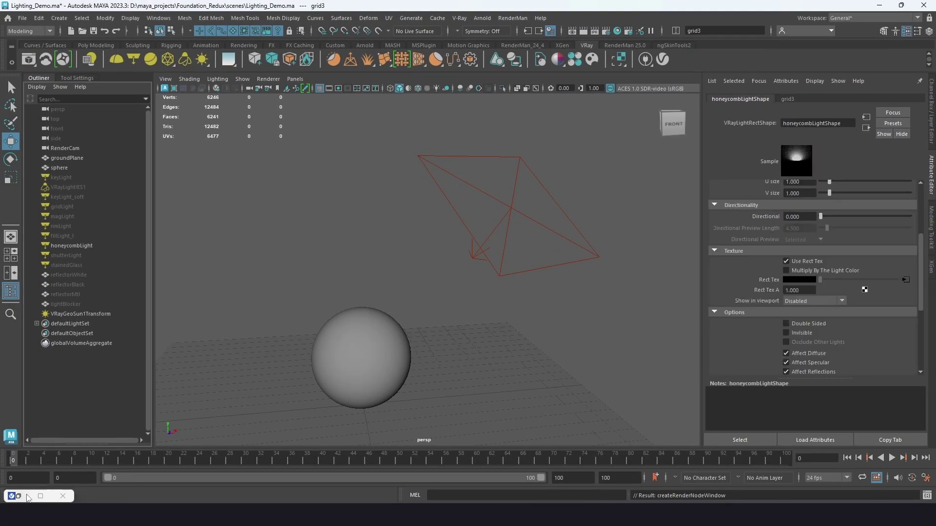
click(19, 496)
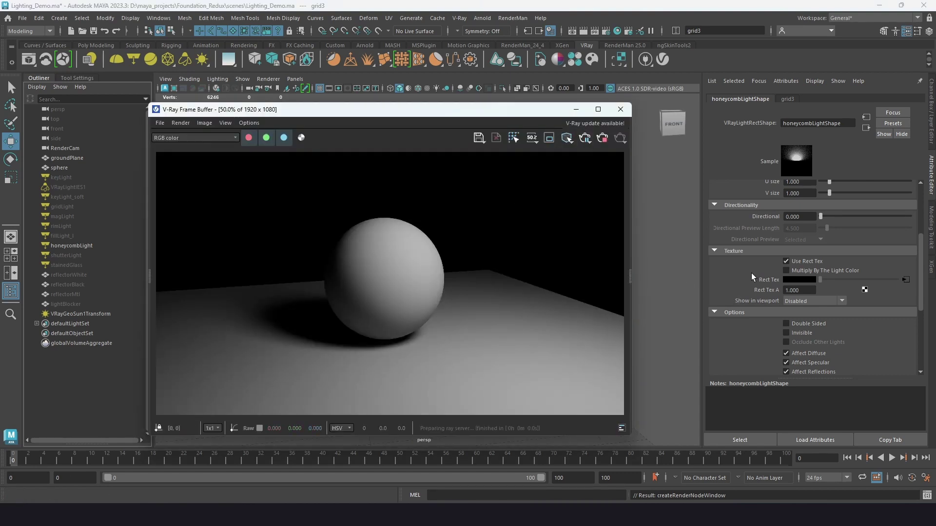
Break the grid connection on honeycombLight's Rect Tex and turn off Use Rect Tex.
scroll(726, 264, up, 3)
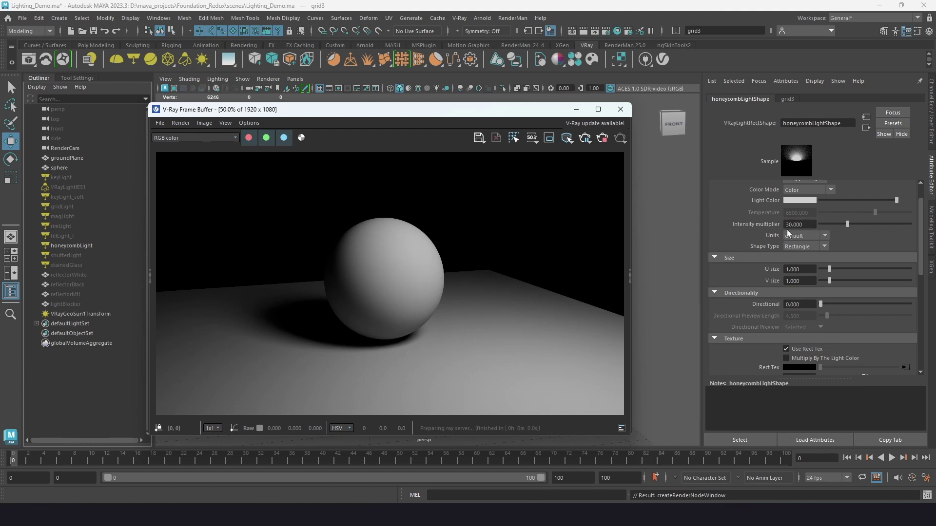
scroll(739, 324, down, 3)
right_click(768, 250)
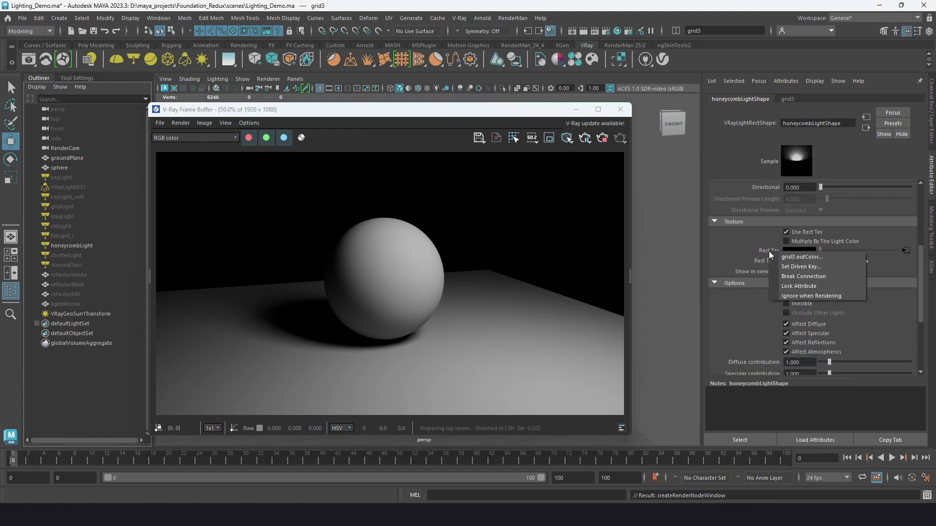
click(804, 277)
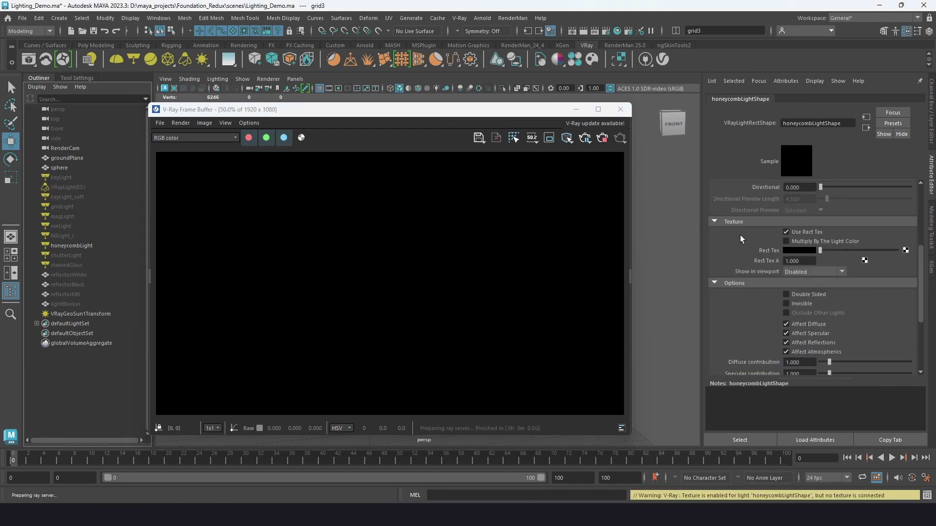
scroll(730, 279, up, 3)
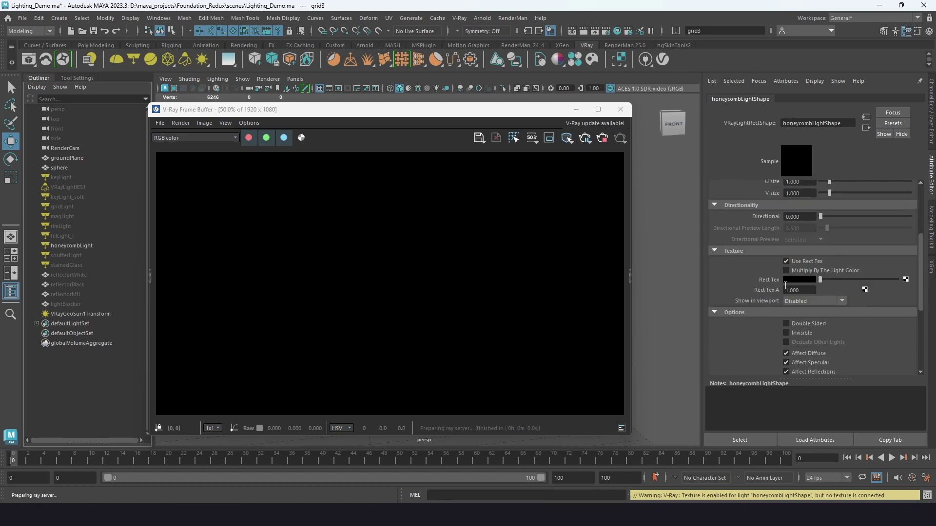
click(785, 261)
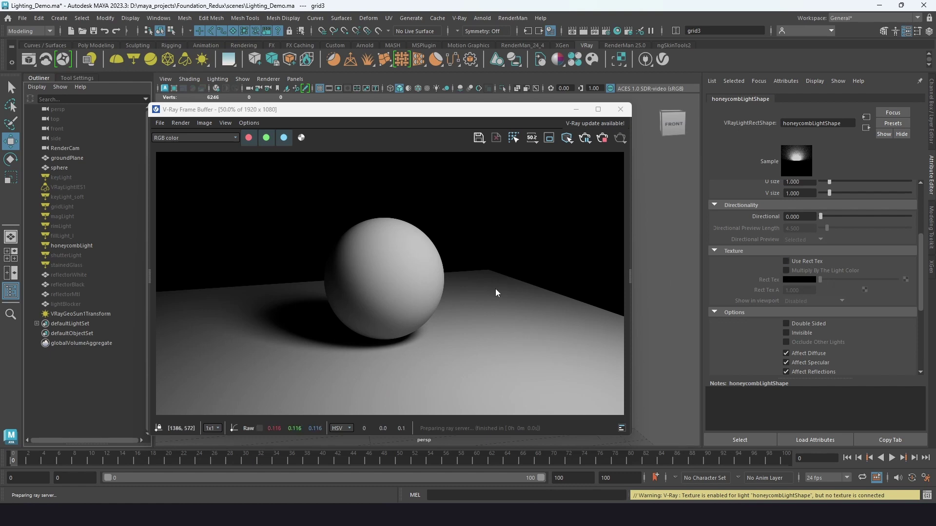
Hide honeycombLight and make shutterLight visible in the live render.
click(72, 246)
key(h)
click(75, 255)
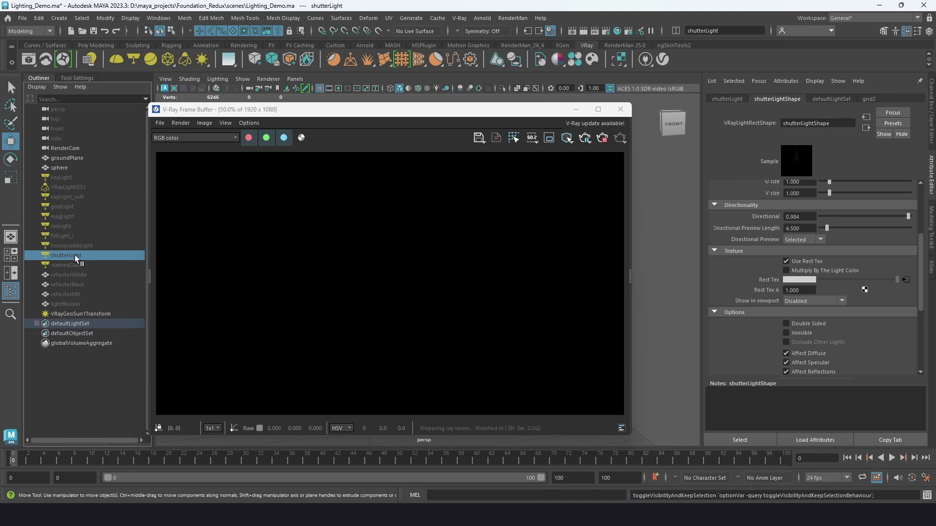
scroll(752, 259, up, 3)
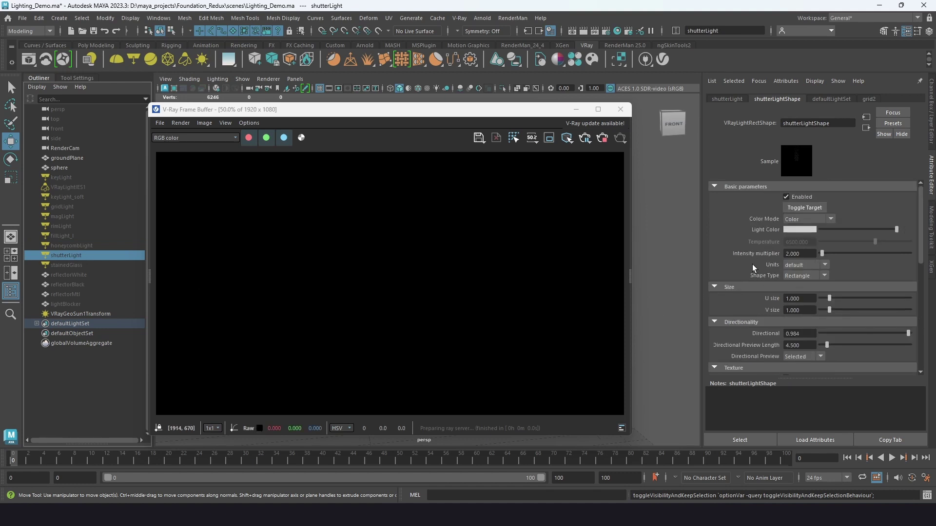
key(h)
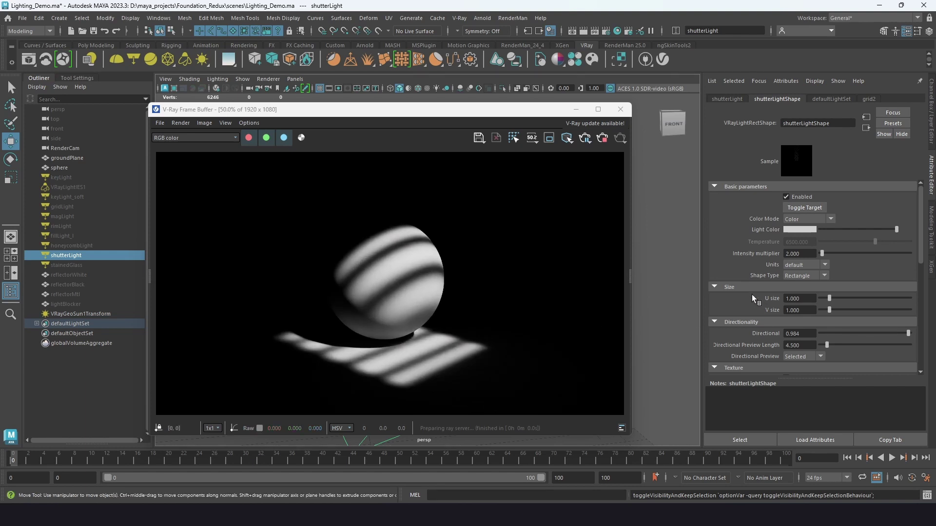
Review shutterLight's texture settings and the grid2 line color, filler color and U and V widths that shape the shutter stripes.
scroll(751, 294, down, 1)
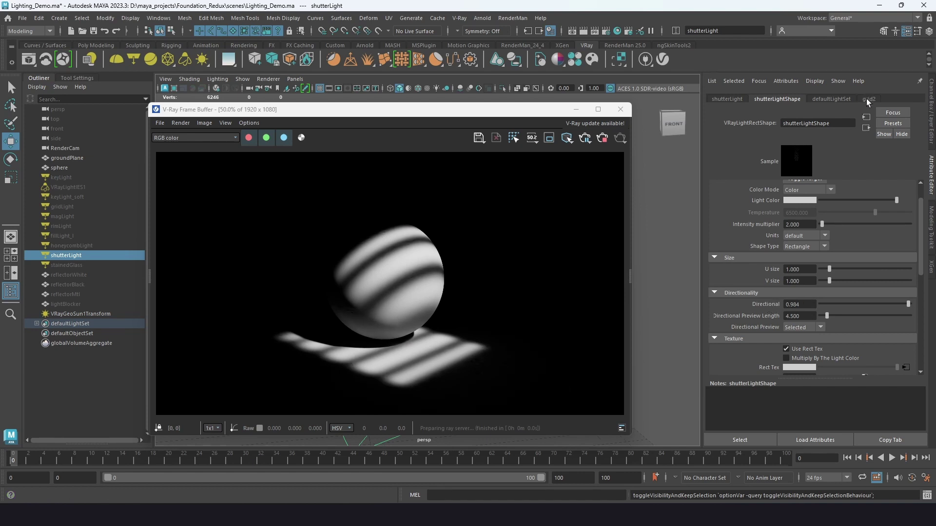
scroll(755, 355, down, 2)
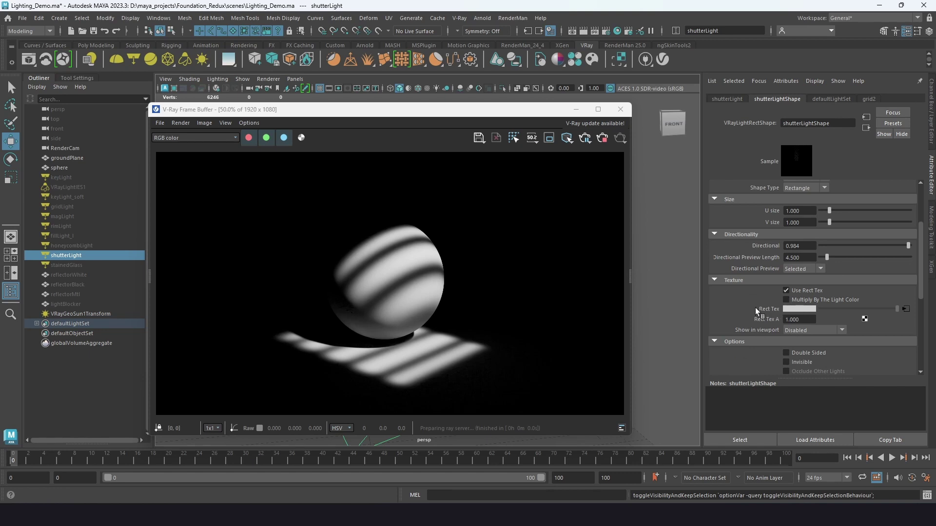
click(869, 99)
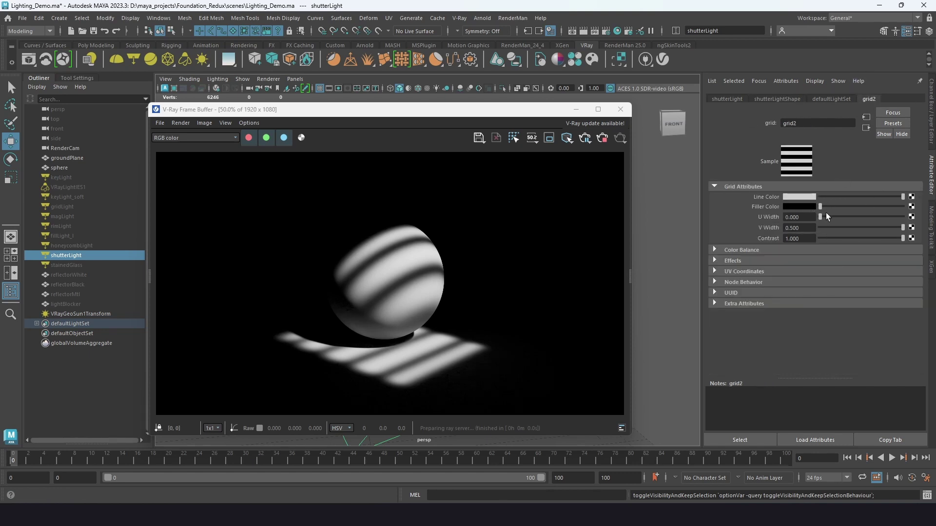
drag(821, 218, 796, 214)
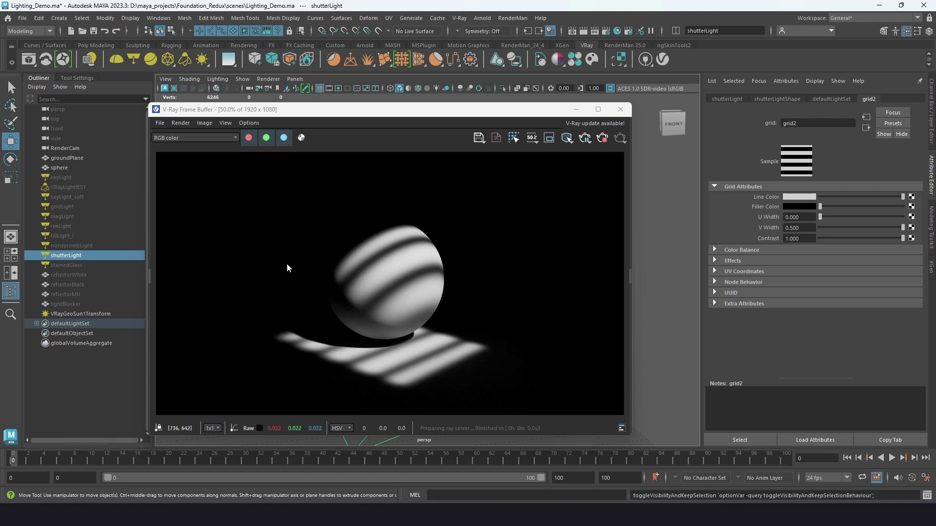
Hide shutterLight, show stainedGlass, and check the Butterfly-Stained-Glass-Pattern.png file texture feeding the light.
click(82, 265)
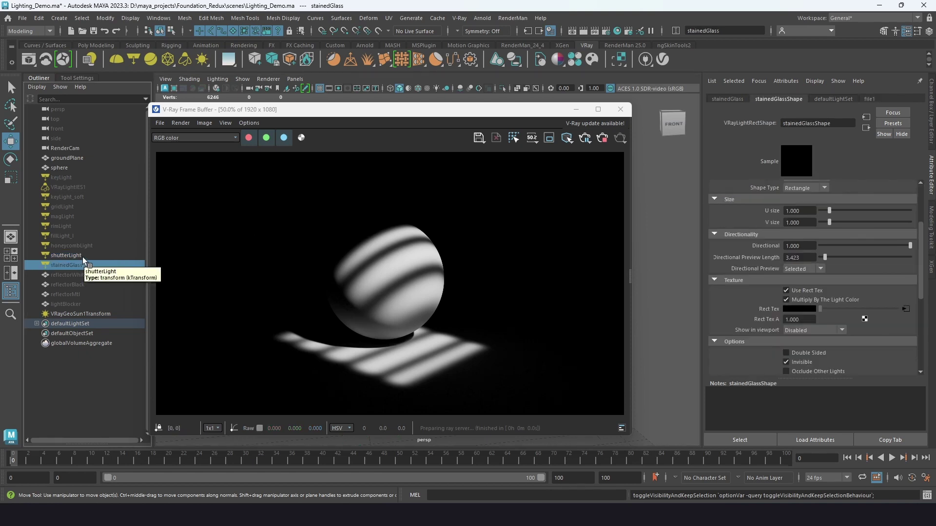
double_click(83, 256)
text(h)
key(Escape)
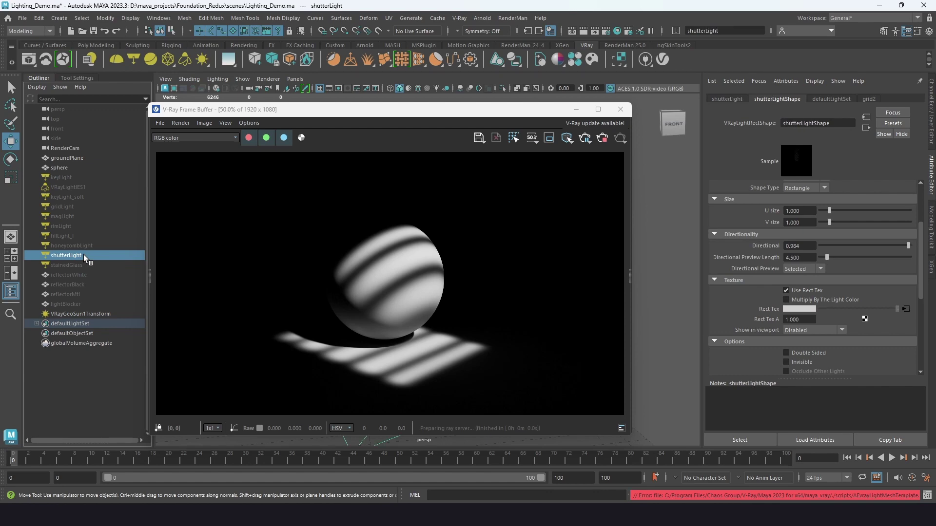
click(86, 264)
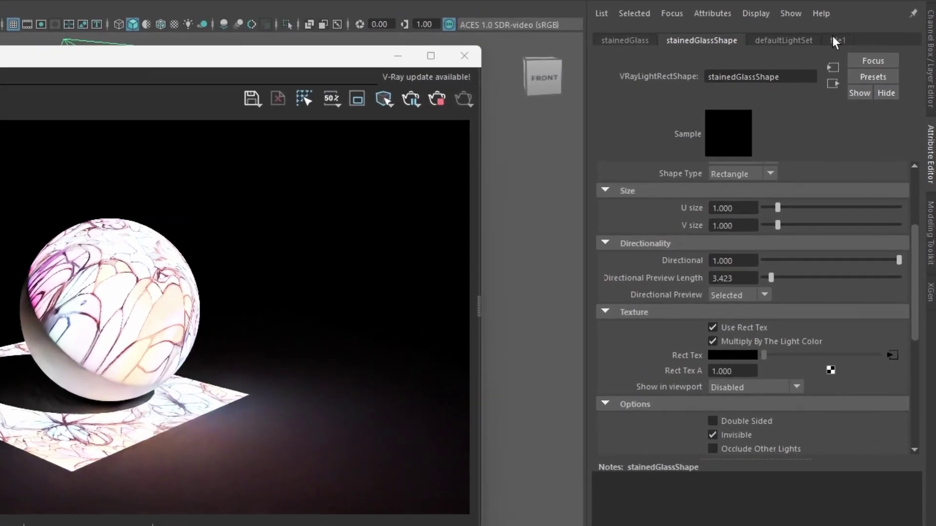
click(835, 41)
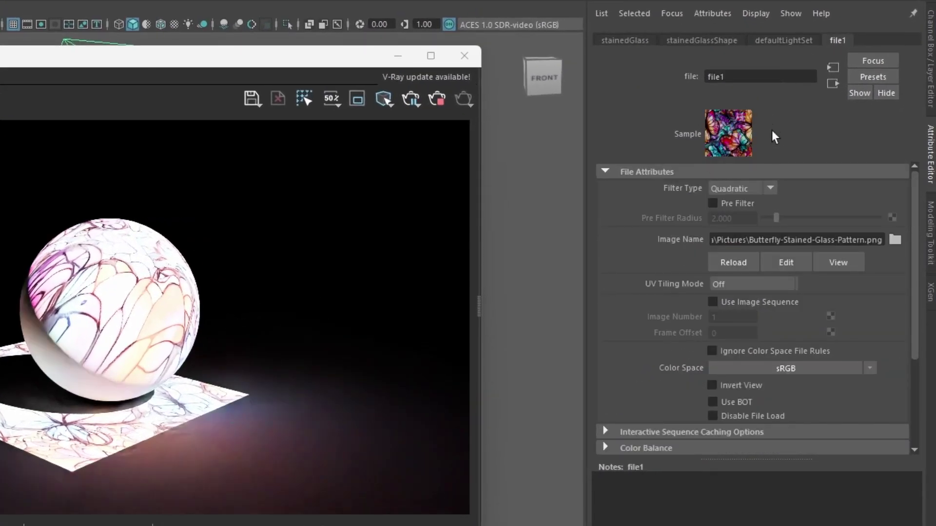
click(699, 40)
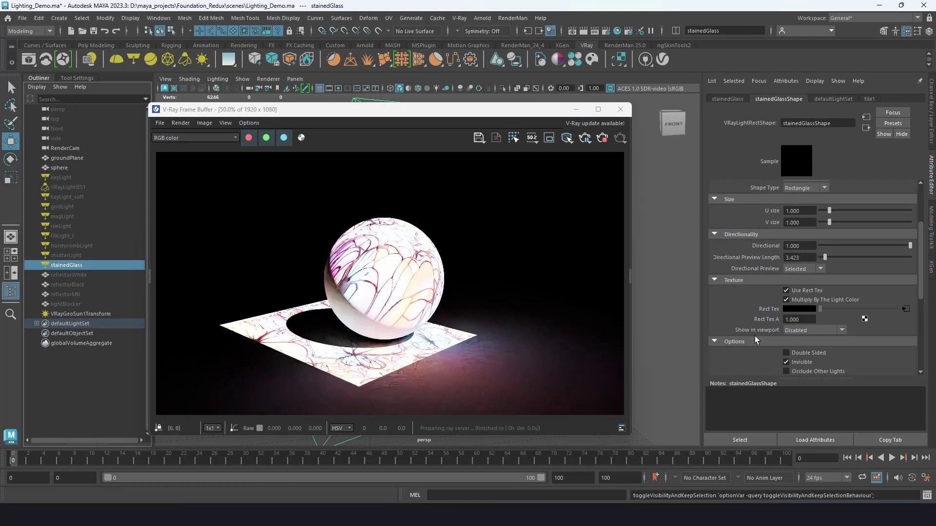
Lower stainedGlass's Directional to 0.973 and set its Intensity multiplier to 30.
scroll(750, 315, up, 2)
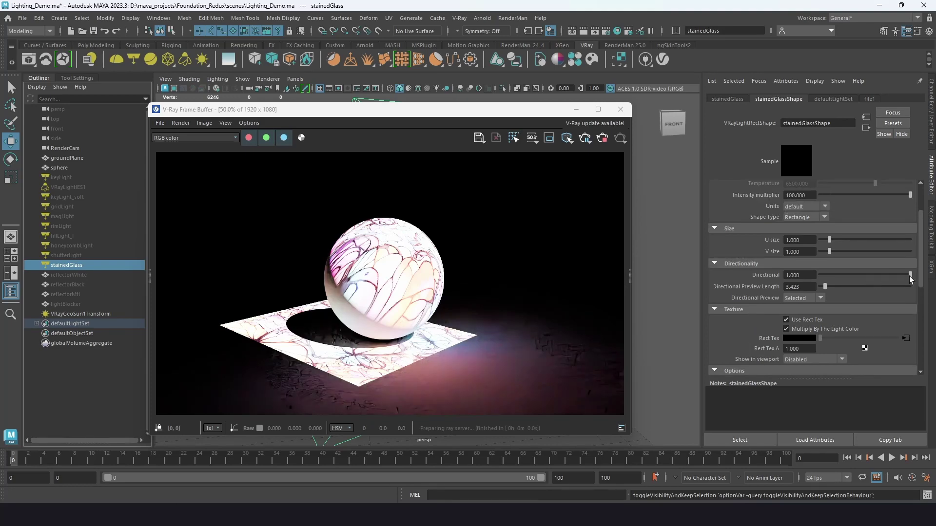
drag(909, 276, 907, 276)
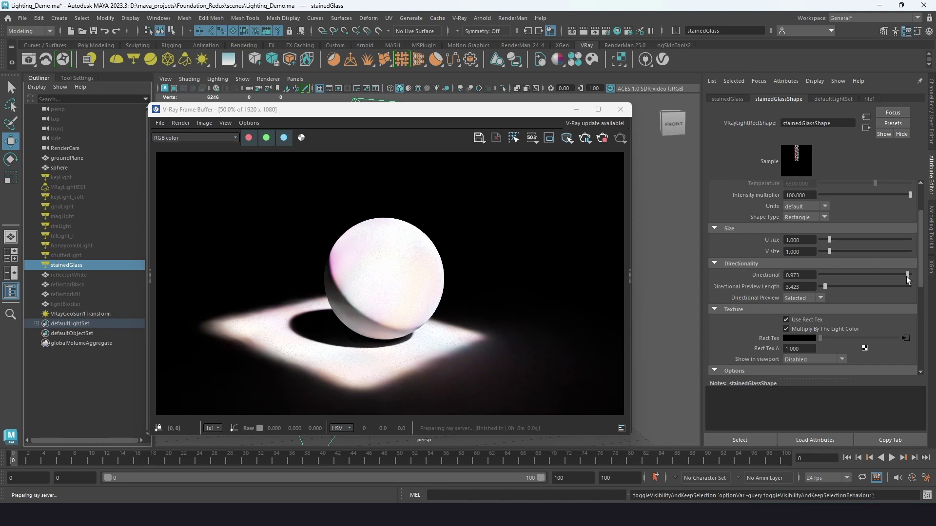
scroll(746, 278, up, 2)
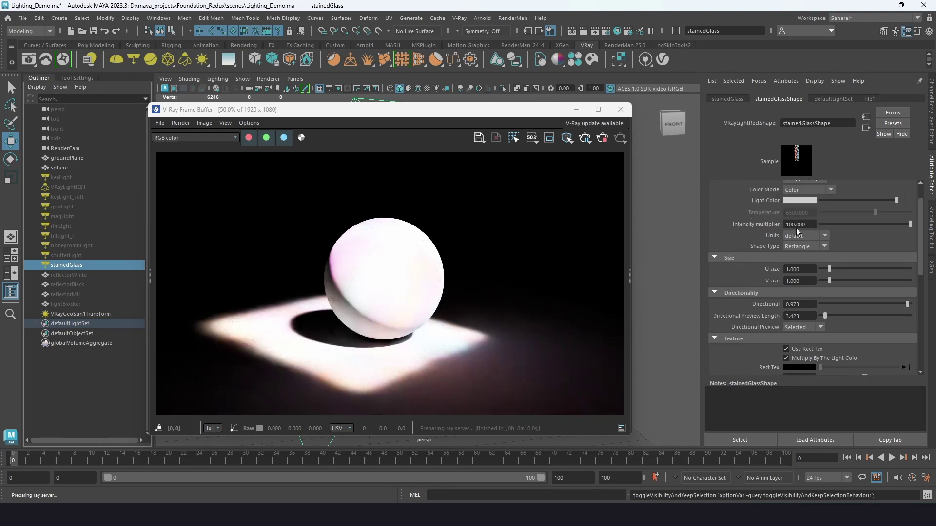
drag(813, 225, 785, 225)
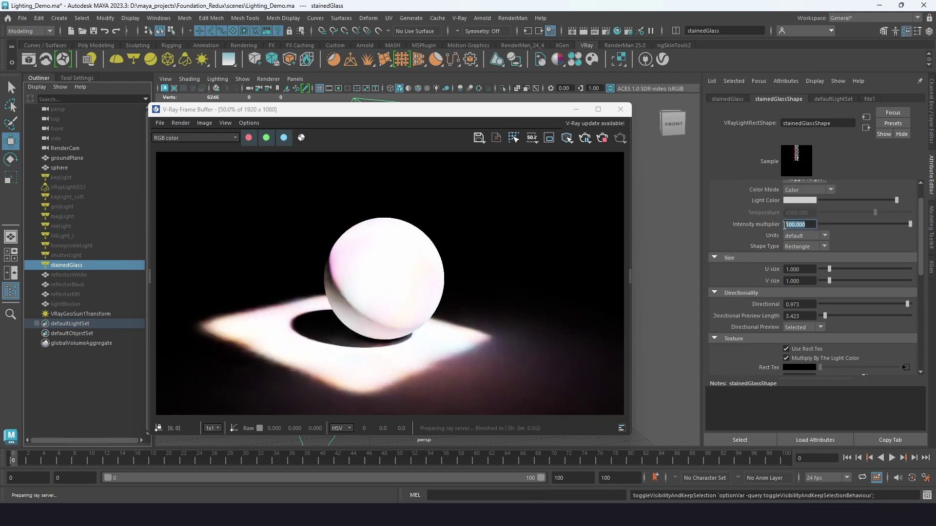
text(30)
key(Return)
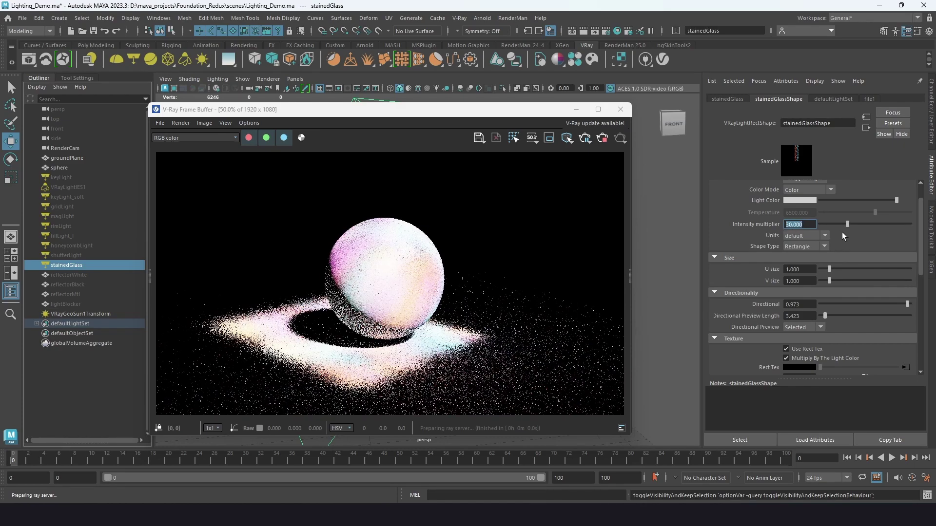
Set stainedGlass's Directional to 0.99 to sharpen the projected pattern.
drag(907, 305, 907, 305)
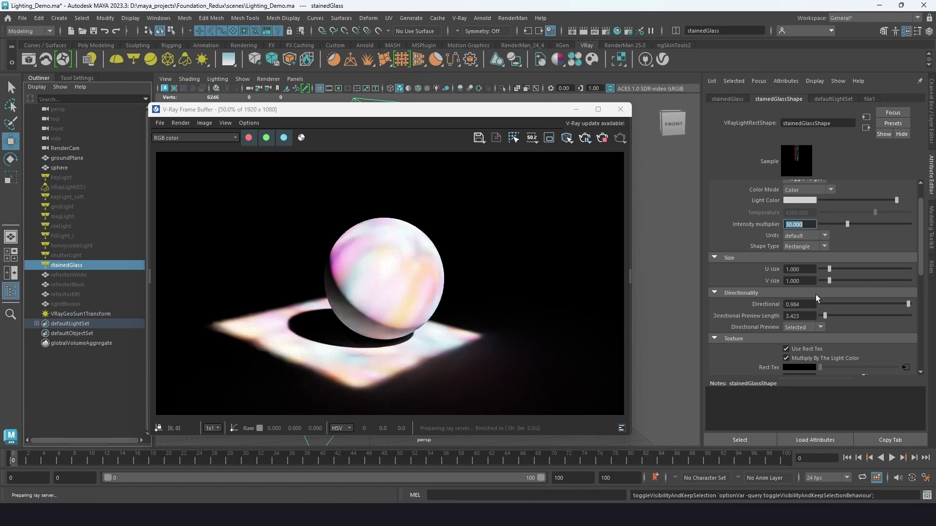
drag(807, 304, 796, 304)
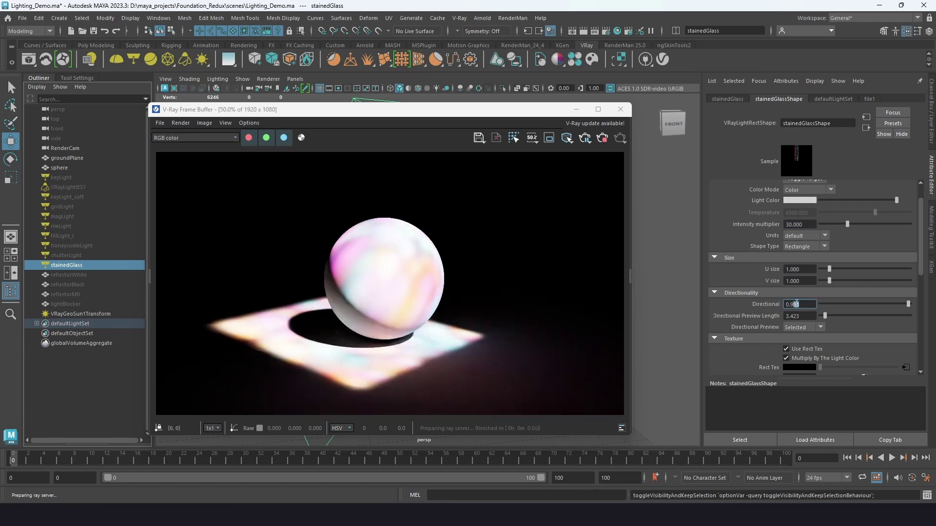
text(9)
key(Return)
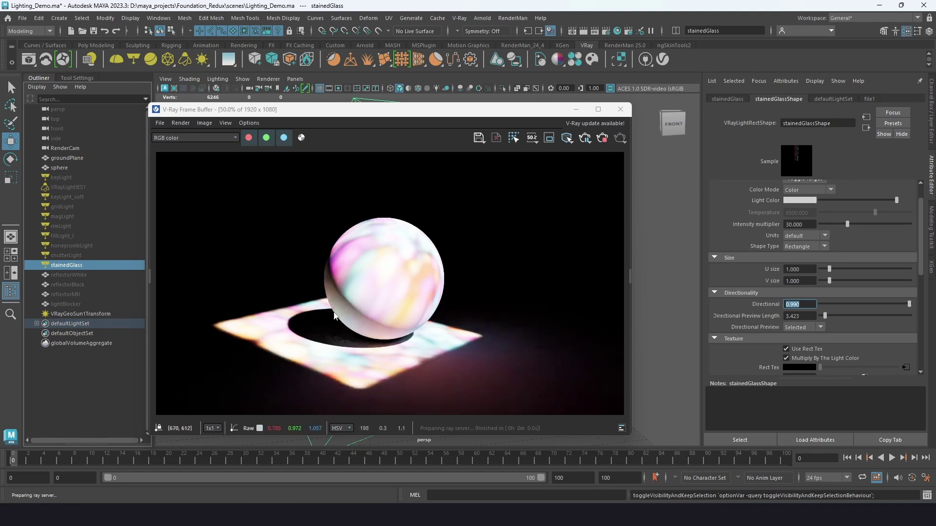
Reduce stainedGlass's Intensity multiplier to 7.5.
scroll(723, 303, up, 2)
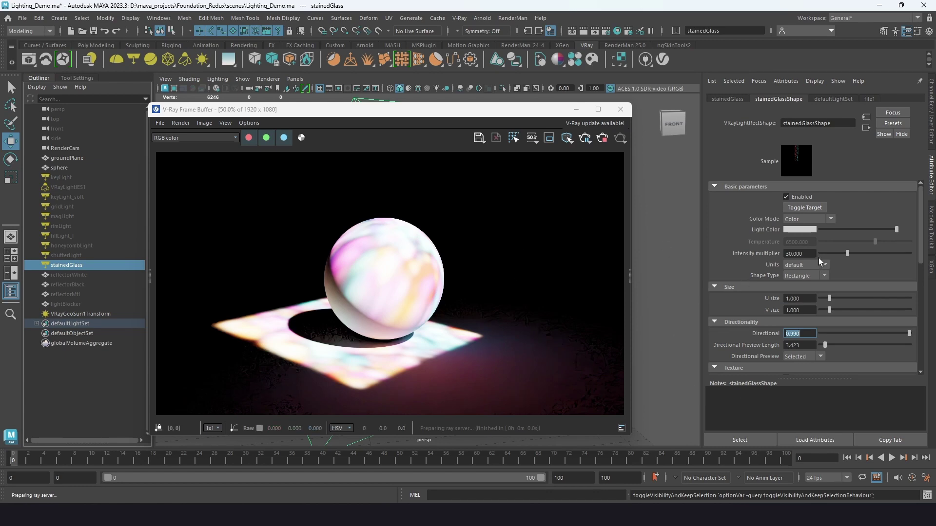
drag(847, 255, 830, 261)
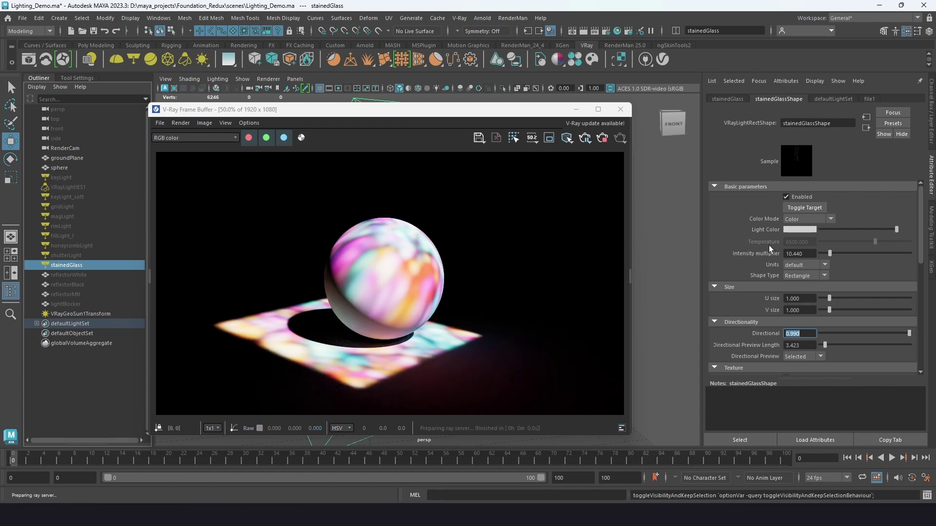
drag(808, 253, 781, 253)
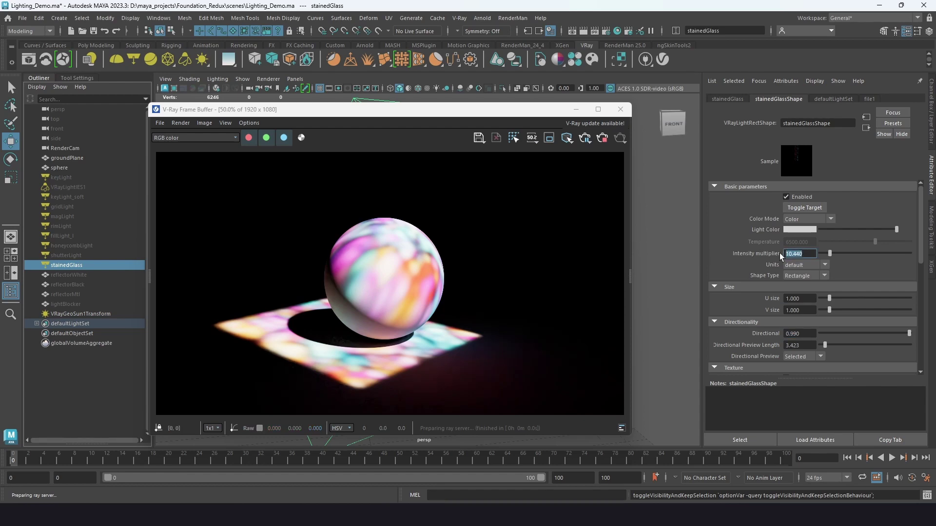
text(7.5)
key(Return)
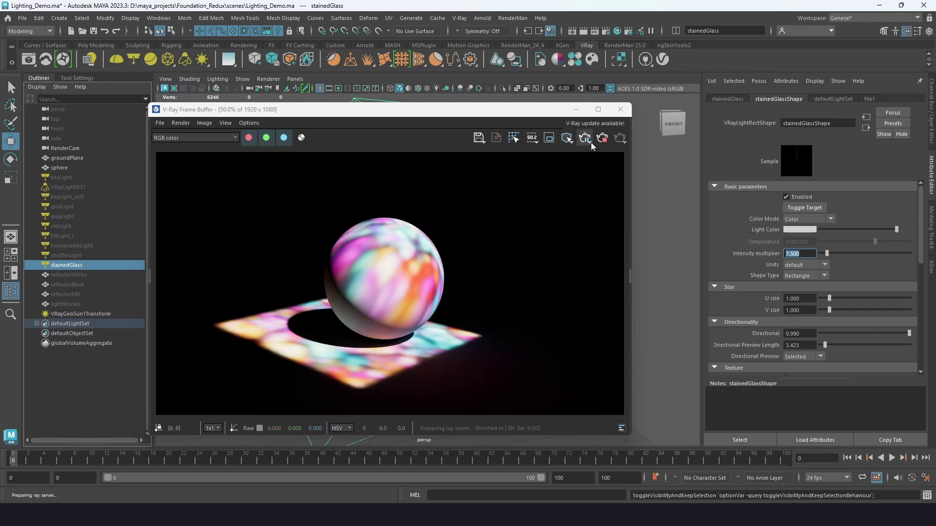
Minimize the V-Ray Frame Buffer, hide stainedGlass and make keyLight visible.
click(583, 108)
click(71, 274)
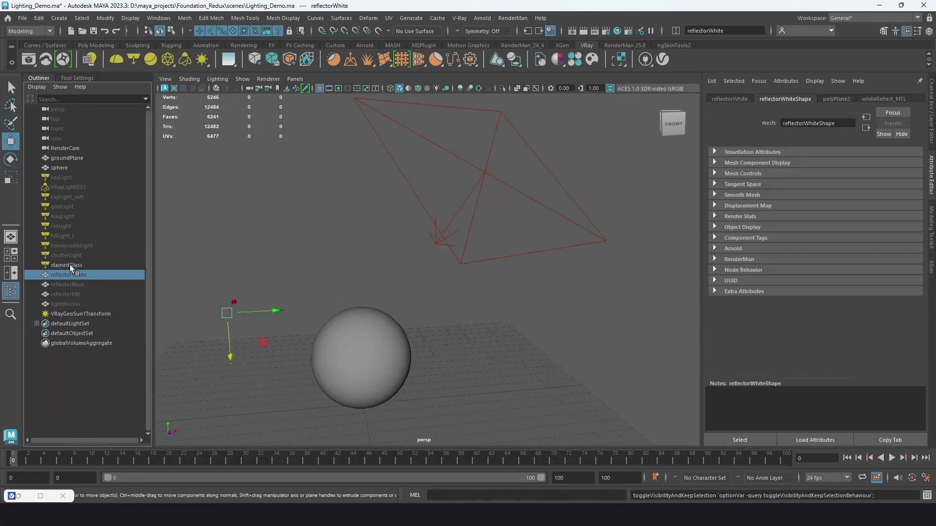
click(69, 264)
key(h)
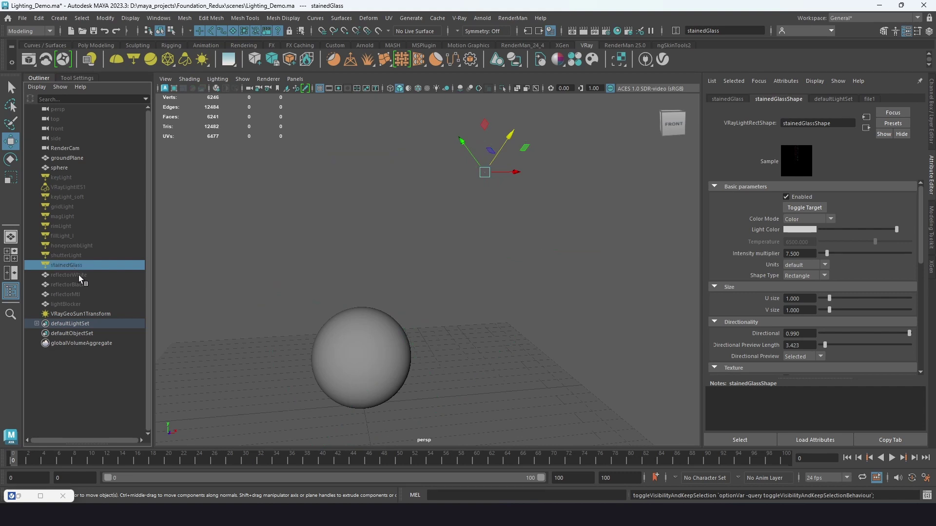
click(69, 177)
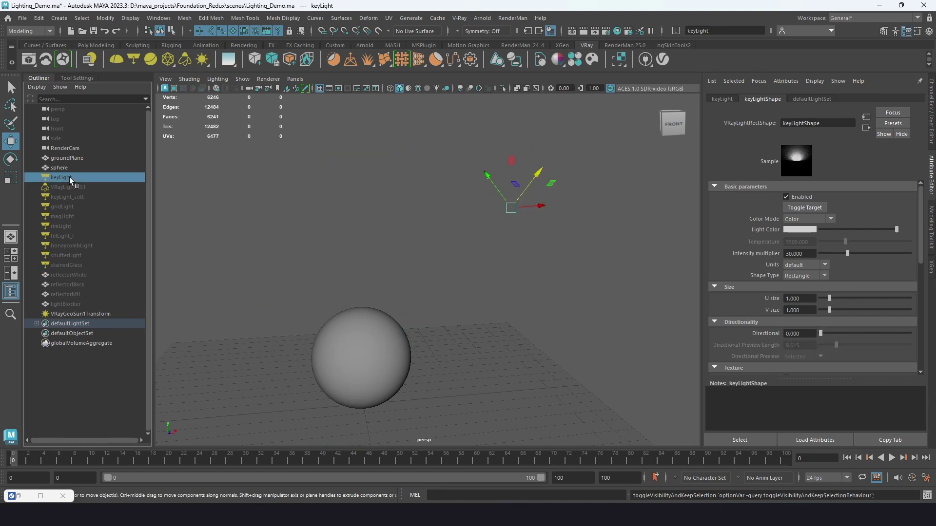
key(h)
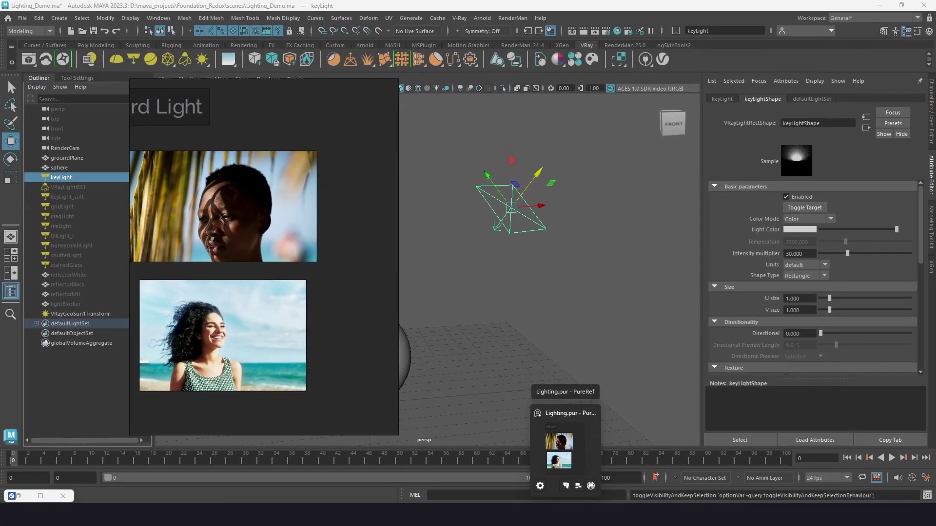
Dismiss the PureRef board, return to Maya, and show the reflectorWhite plane beside the sphere.
click(796, 525)
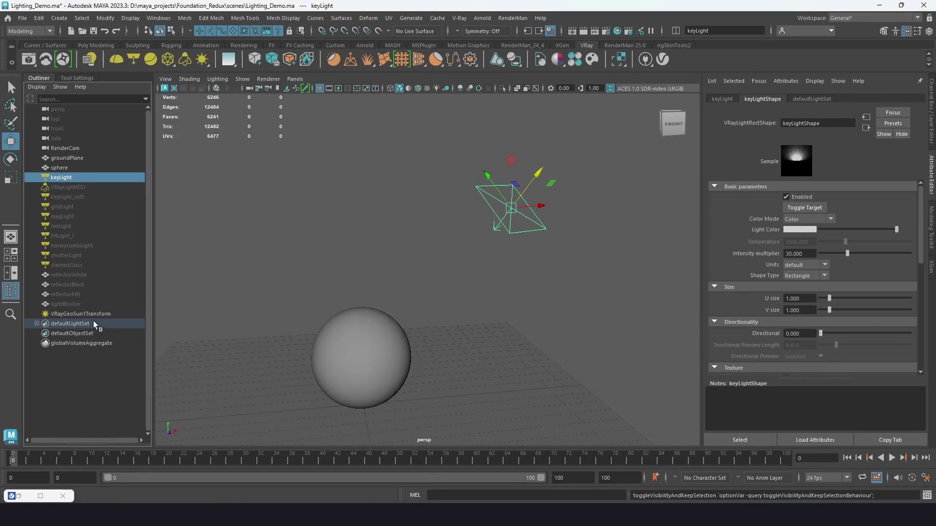
click(66, 275)
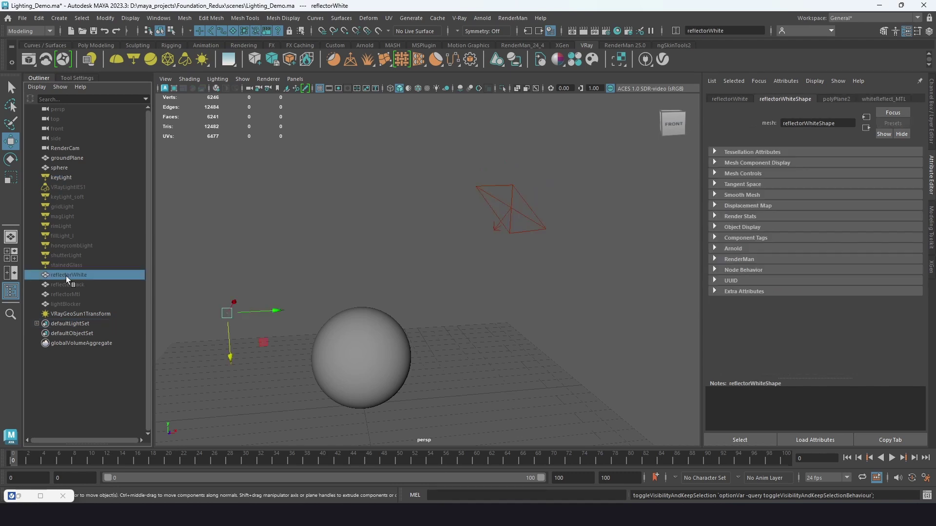
key(h)
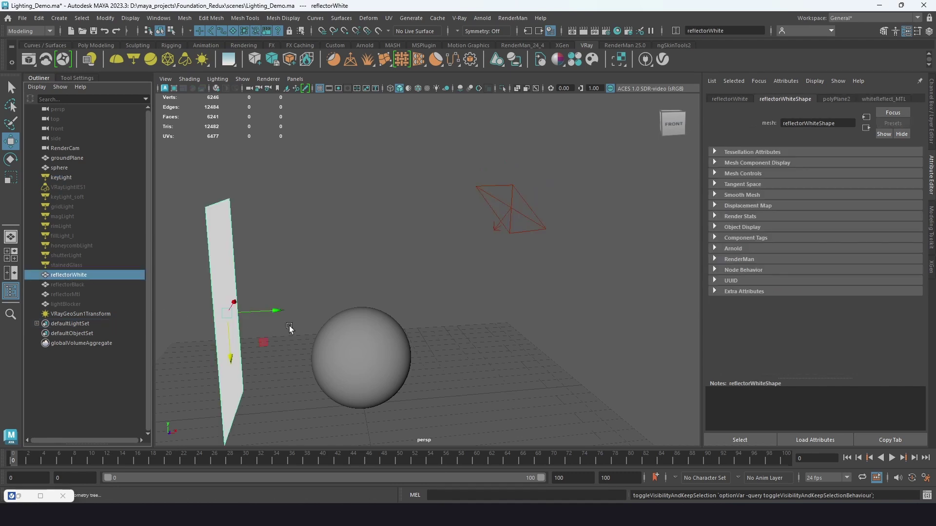
alt+drag(322, 273, 424, 214)
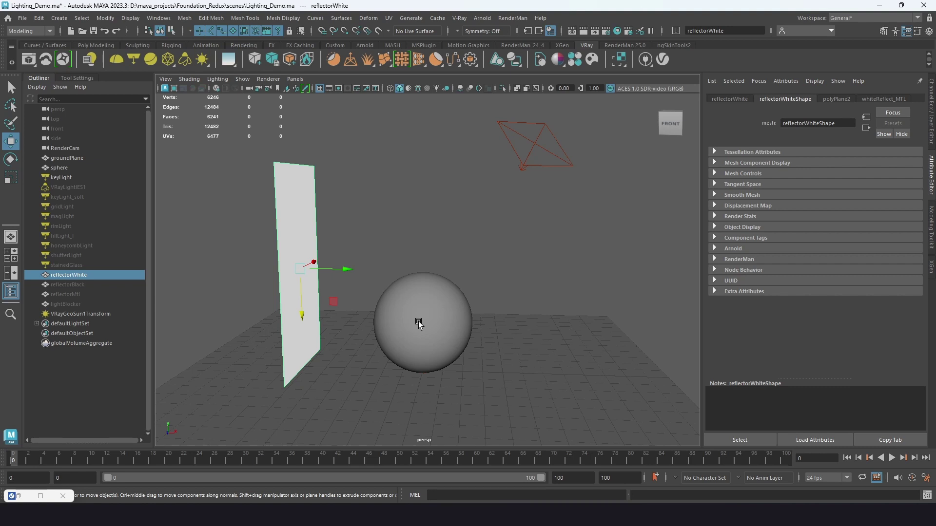
Restore the V-Ray Frame Buffer, toggle reflectorWhite's visibility to compare the render, and move the window clear of the reflector in the viewport.
click(40, 495)
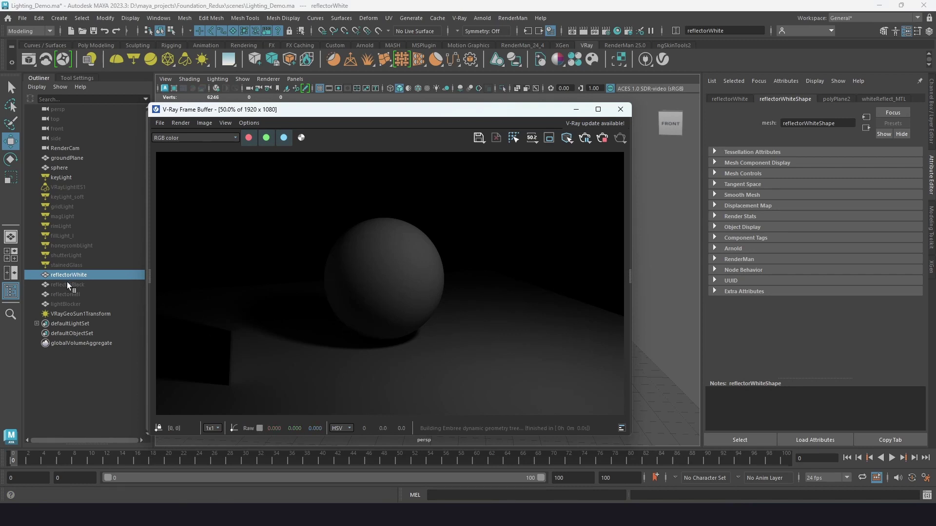
key(h)
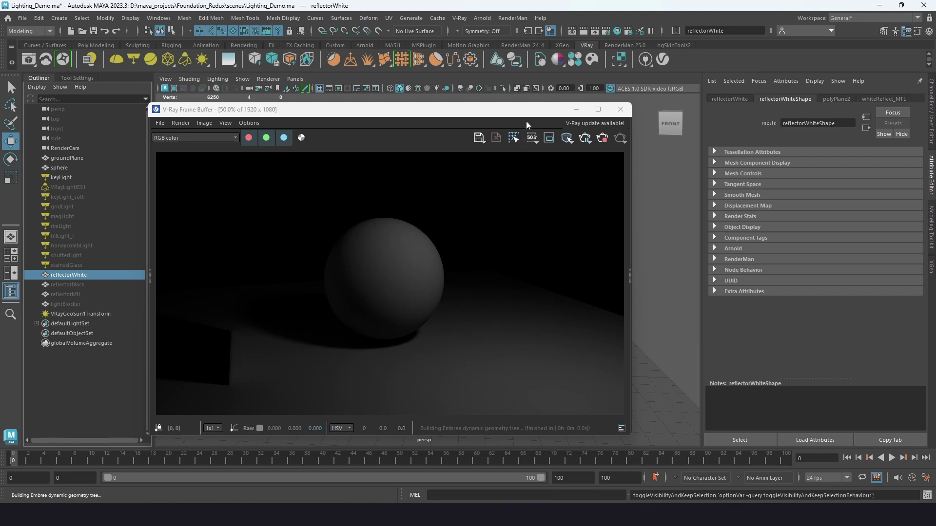
drag(525, 116, 906, 122)
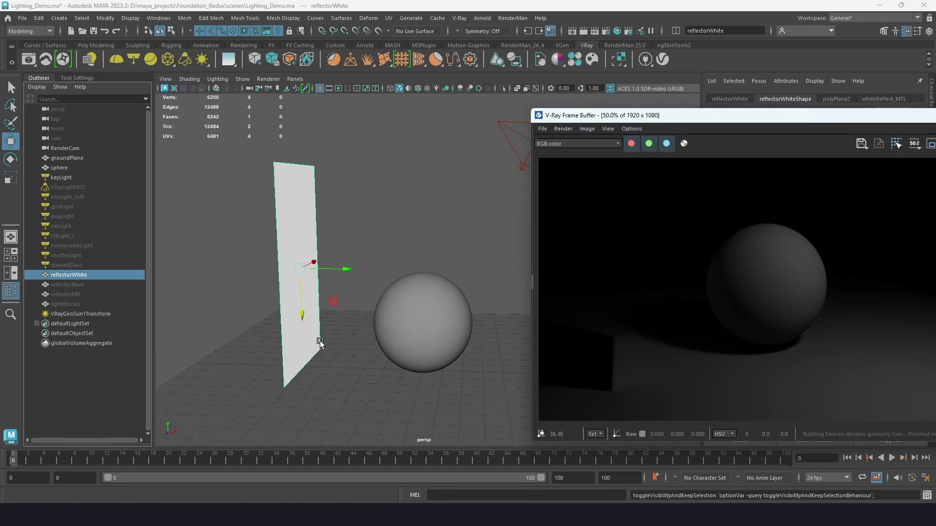
Make reflectorBlack visible in place of the hidden reflectorWhite, with the V-Ray Frame Buffer placed clear of the reflector in the viewport.
drag(748, 120, 476, 101)
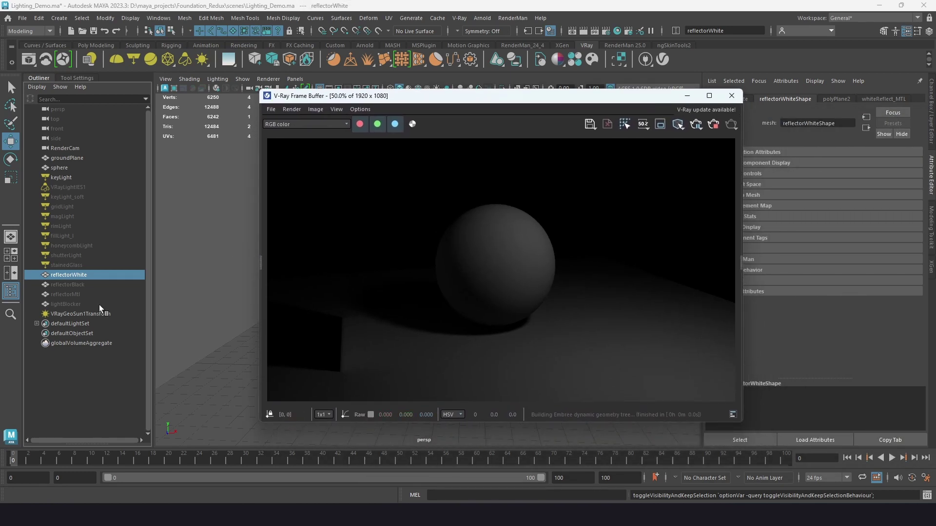
drag(395, 101, 502, 103)
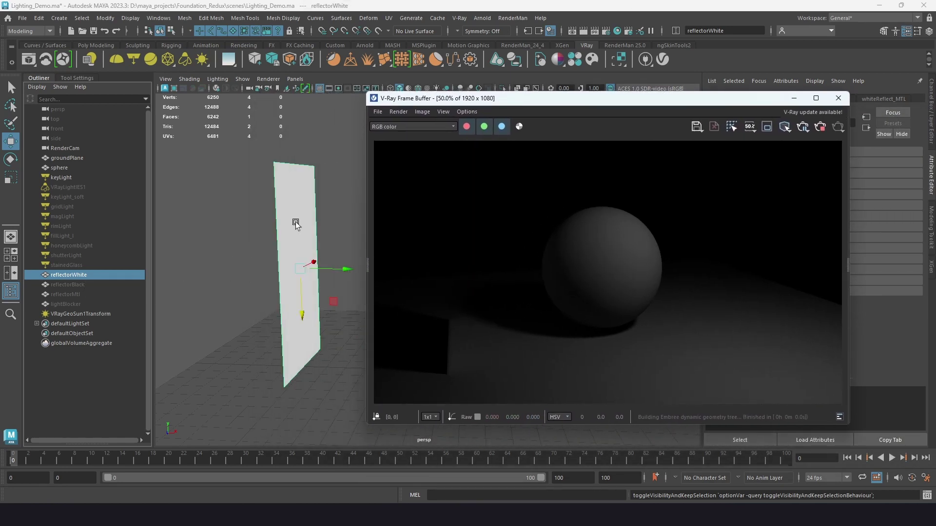
alt+drag(330, 259, 338, 238)
alt+middle_drag(339, 238, 290, 231)
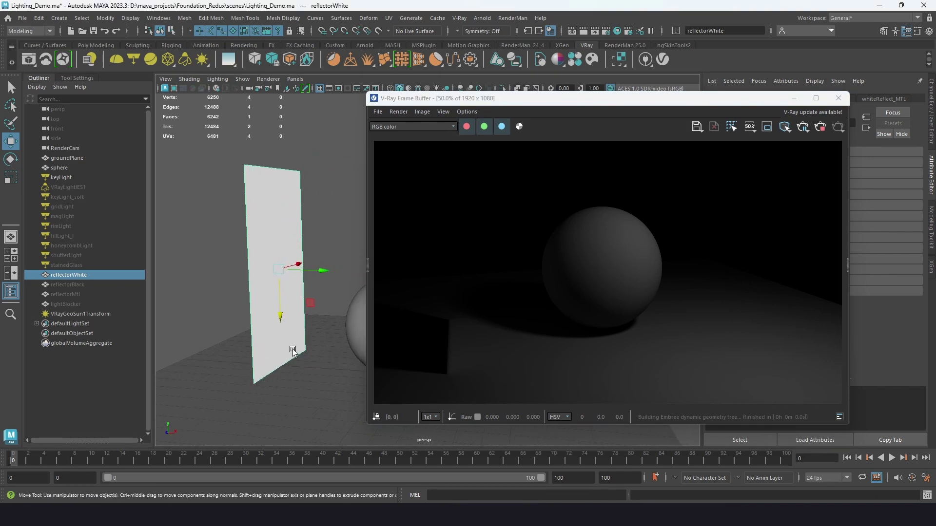
click(77, 285)
key(h)
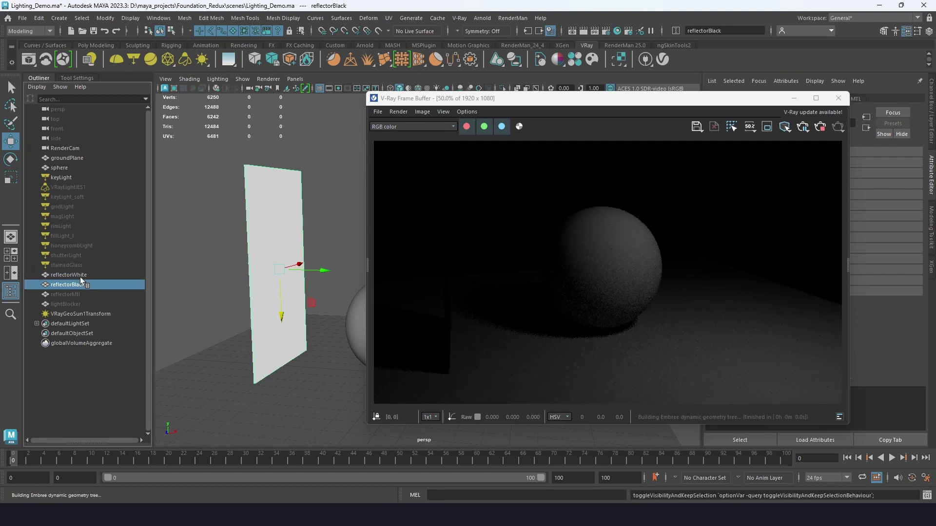
click(79, 276)
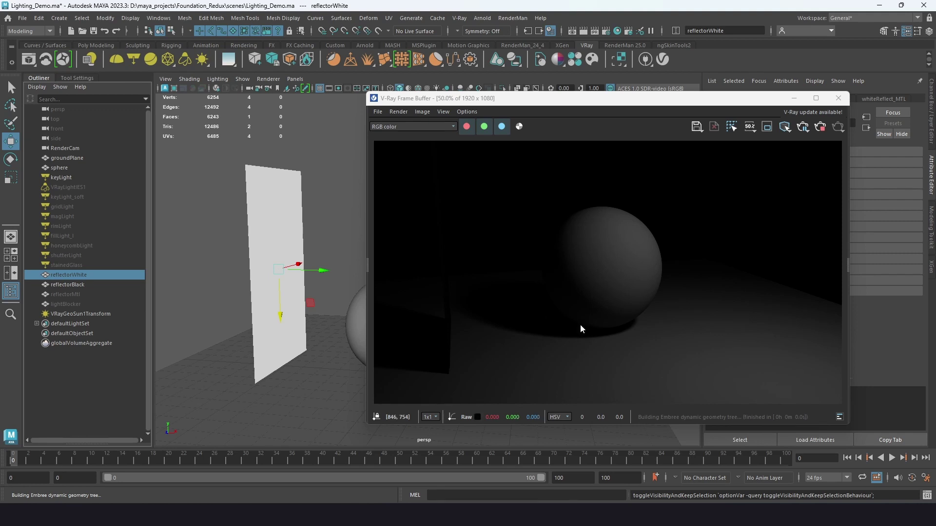
Hide reflectorBlack and make reflectorMtl visible to compare its effect on the rendered sphere.
click(68, 285)
key(h)
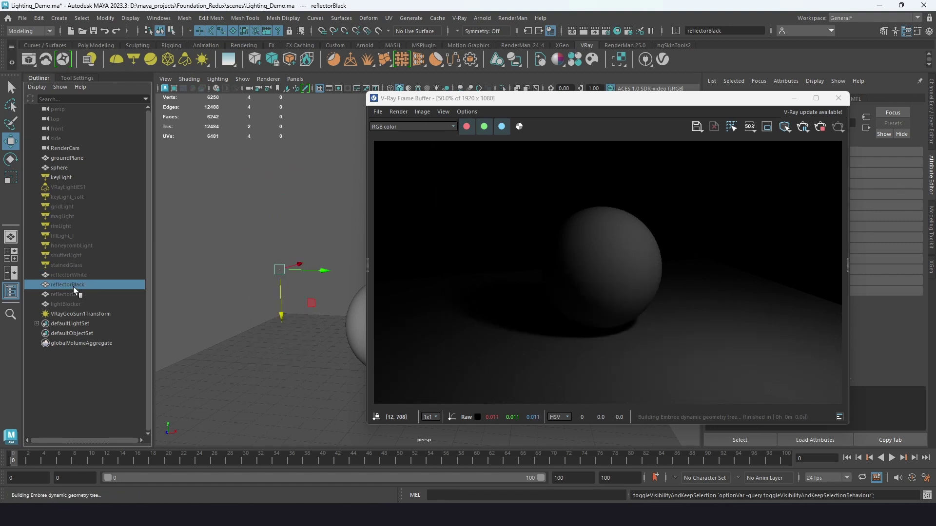
click(74, 294)
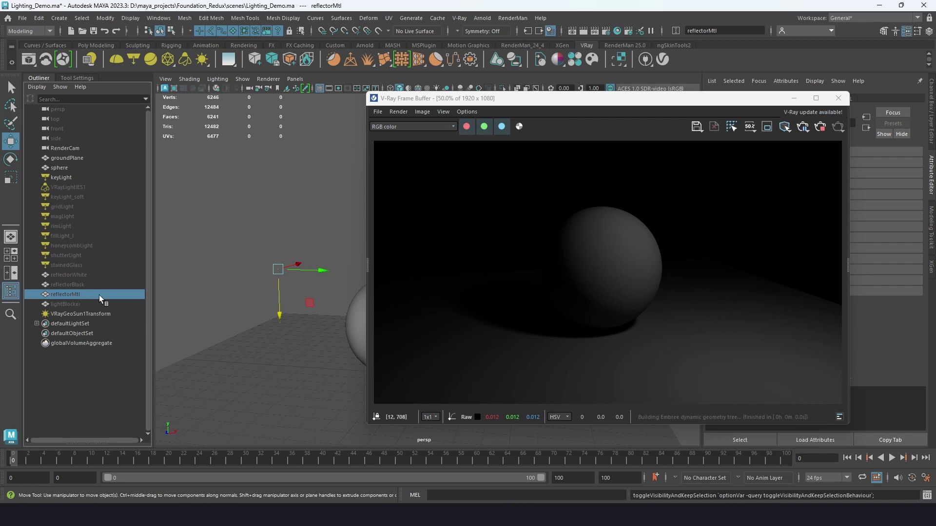
key(shift+h)
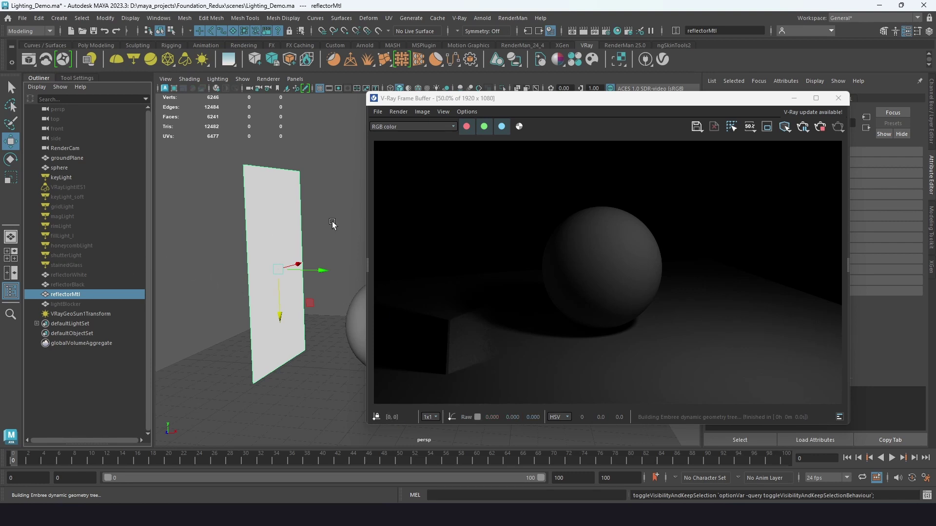
Hide reflectorMtl and make fillLight_l visible.
key(h)
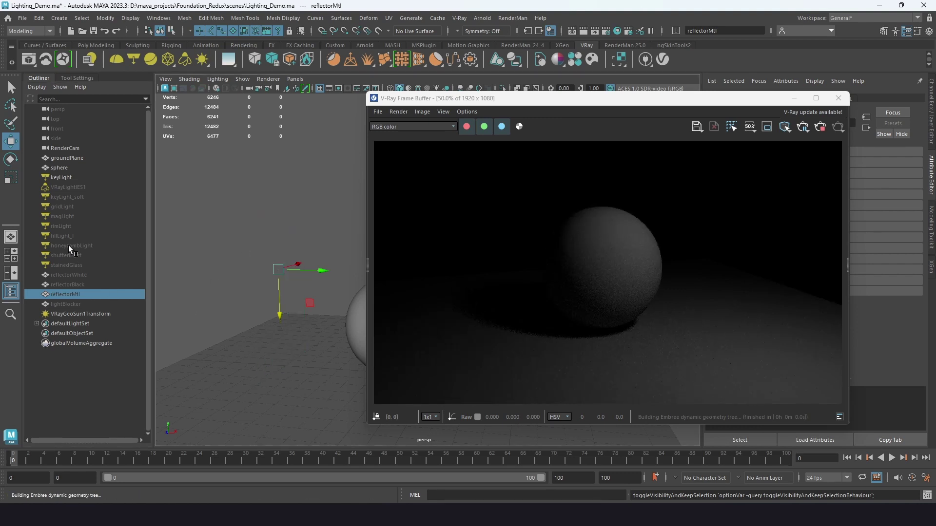
click(68, 235)
key(shift+h)
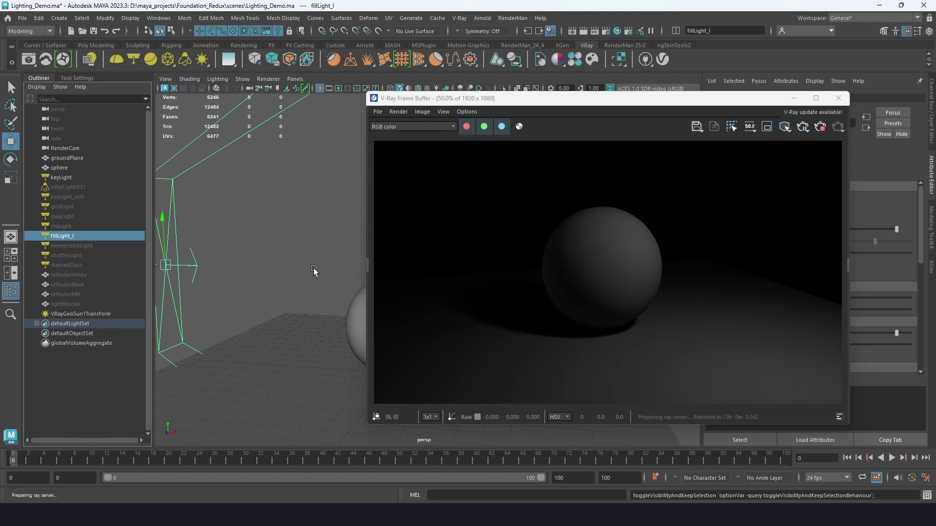
Minimize the V-Ray Frame Buffer and examine how fillLight_l and keyLight are placed and set up around the sphere.
click(794, 98)
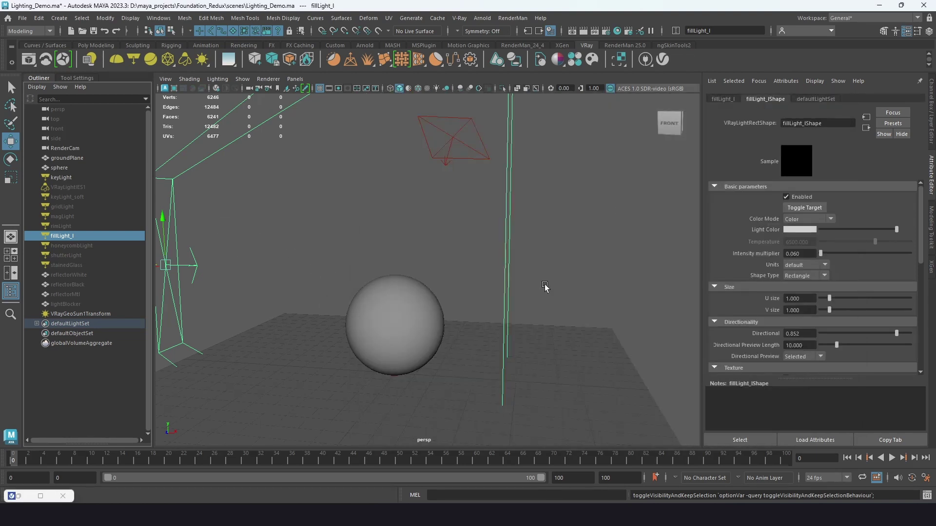
alt+drag(545, 286, 426, 351)
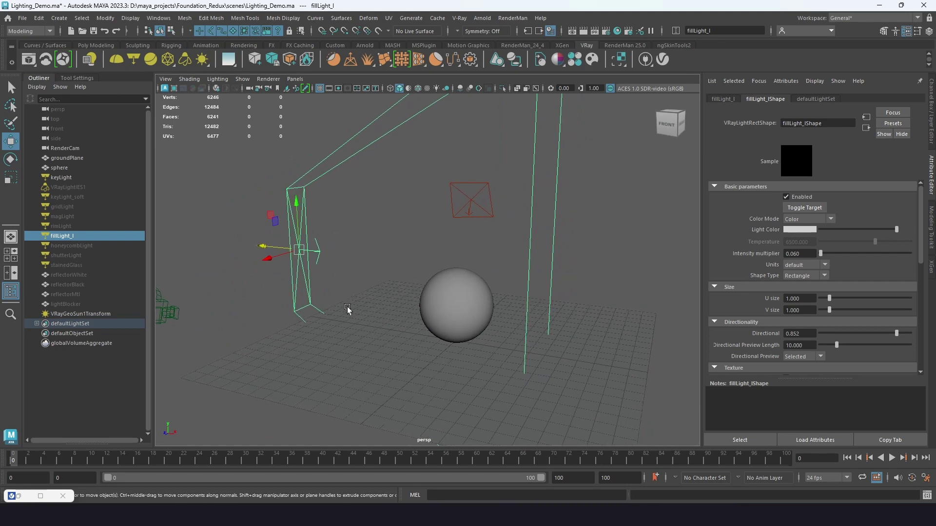
alt+drag(280, 328, 344, 335)
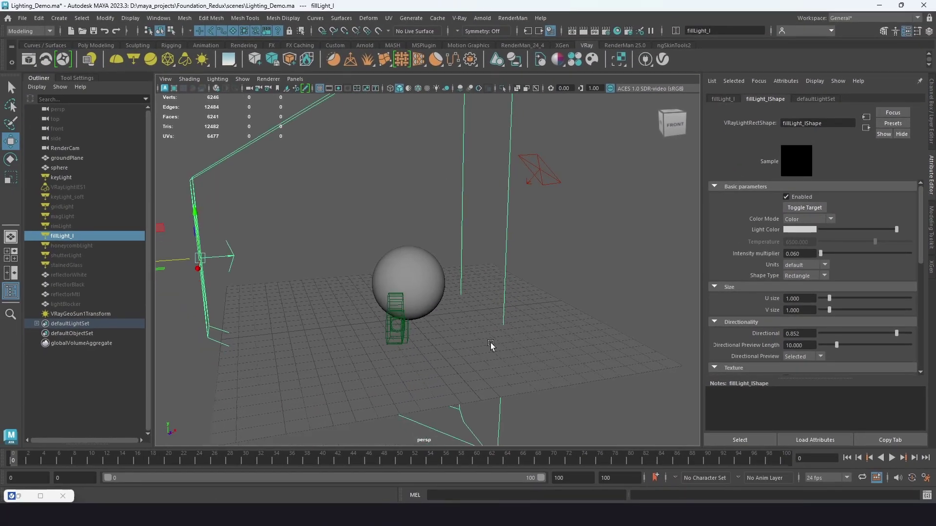
alt+drag(491, 345, 510, 379)
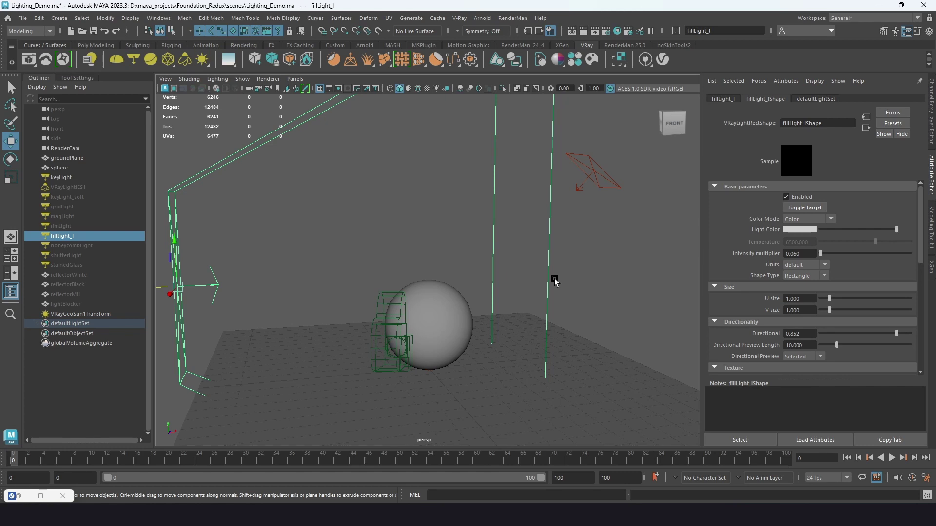
drag(622, 149, 598, 207)
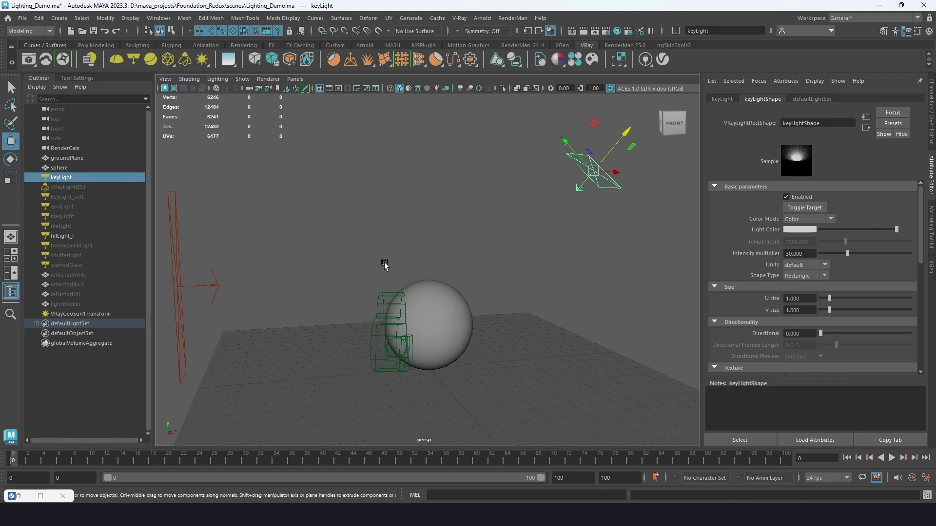
click(175, 231)
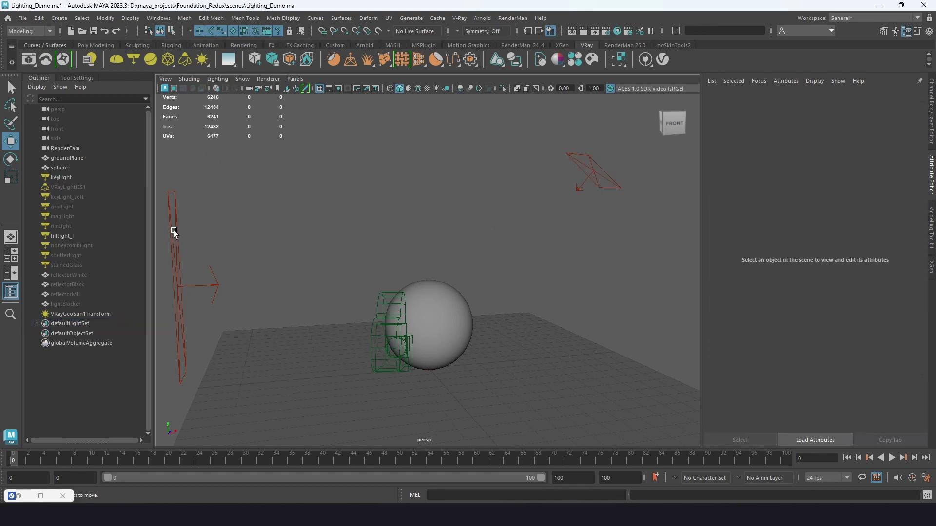
click(175, 230)
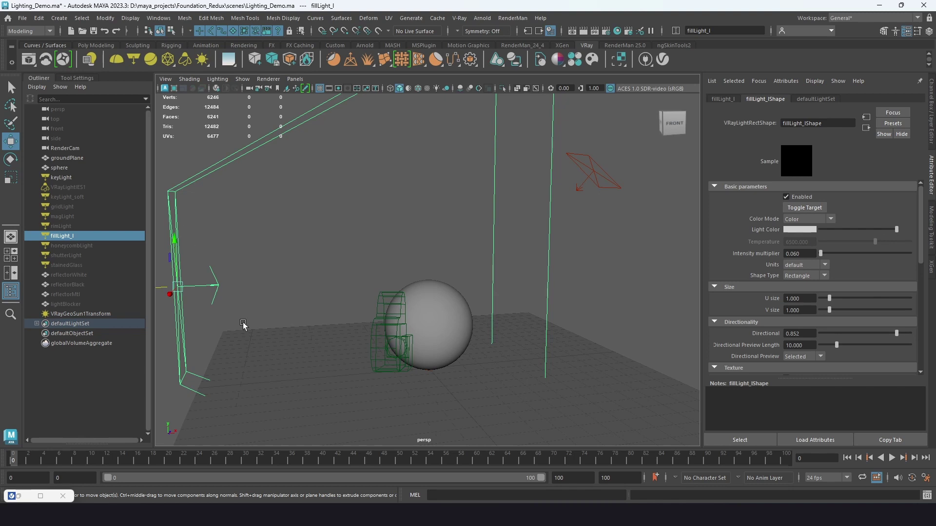
Restore the V-Ray Frame Buffer to examine the sphere lit by keyLight and fillLight_l, and minimize it again.
click(16, 497)
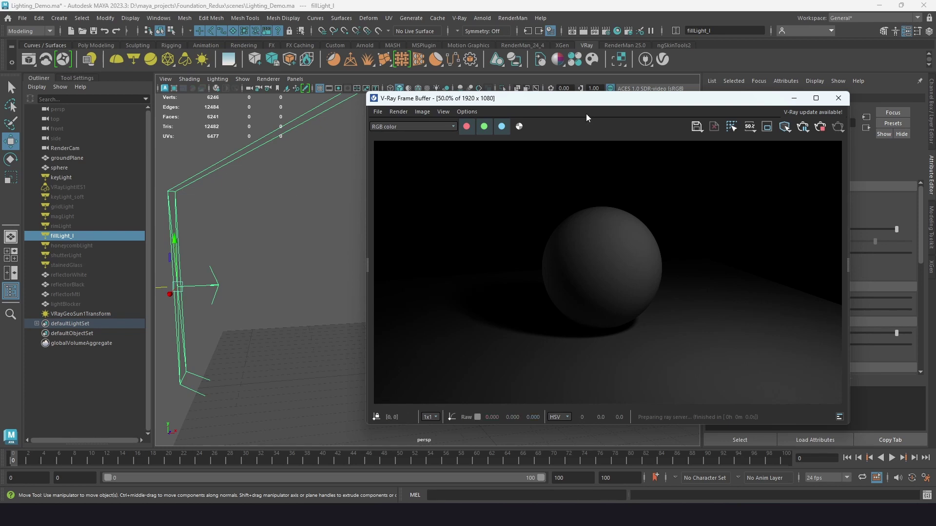
drag(590, 102, 436, 214)
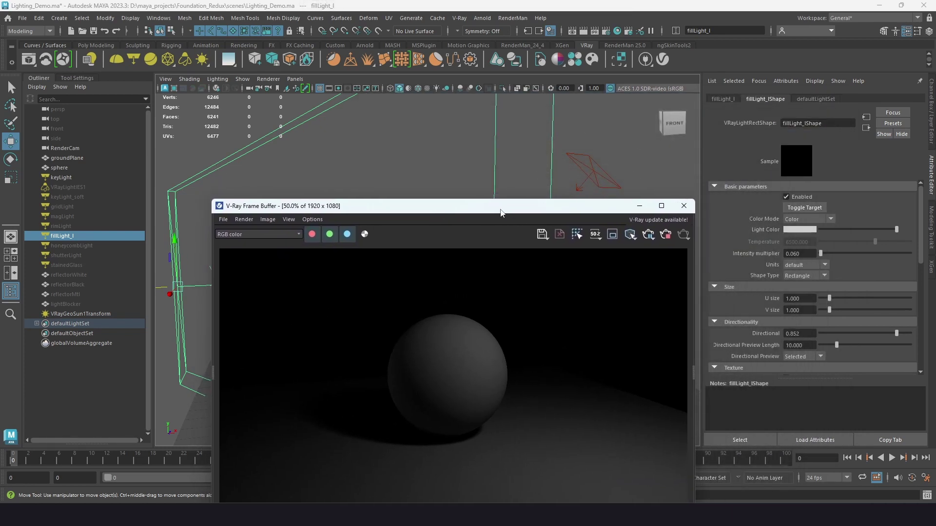
drag(493, 212, 493, 130)
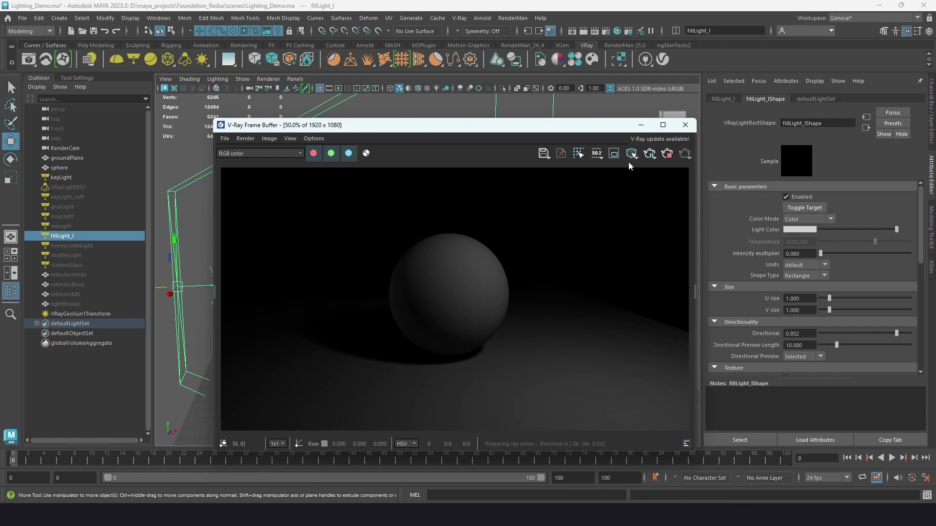
click(640, 125)
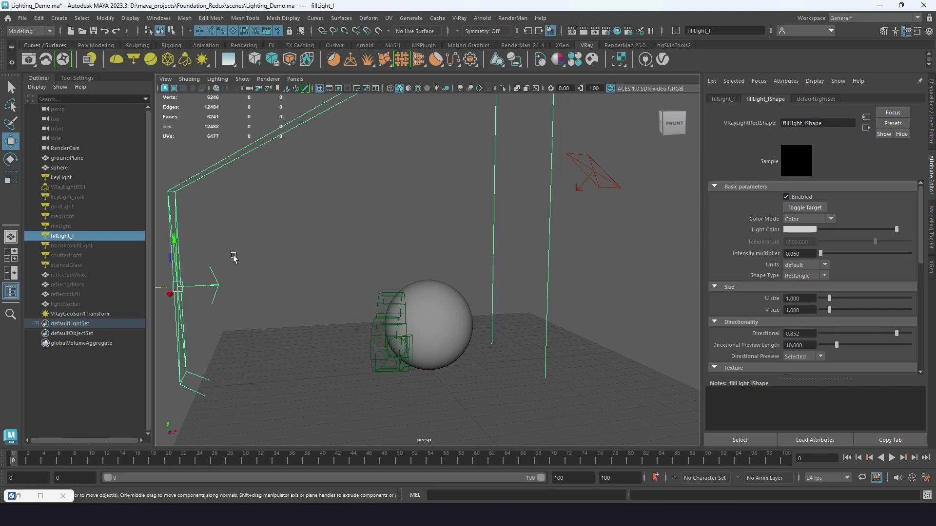
Make the lightBlocker plane visible between keyLight and the sphere.
click(66, 304)
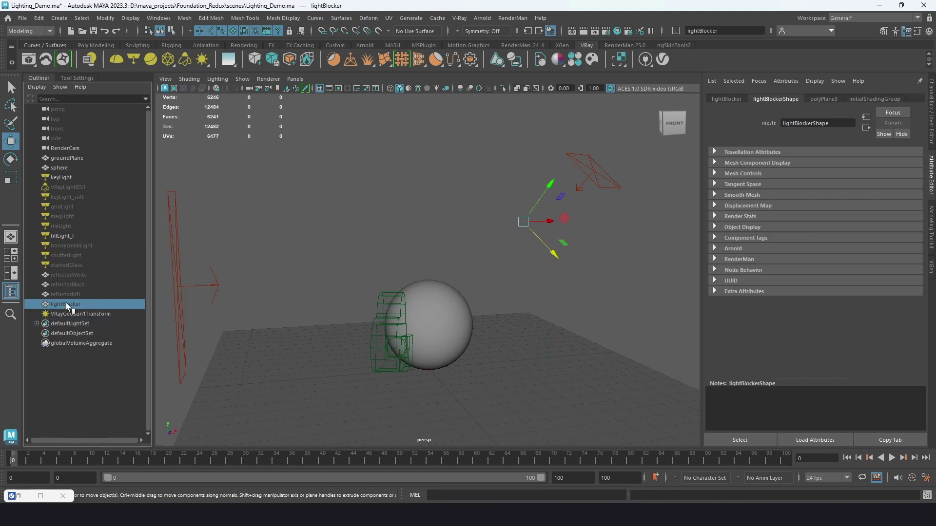
key(h)
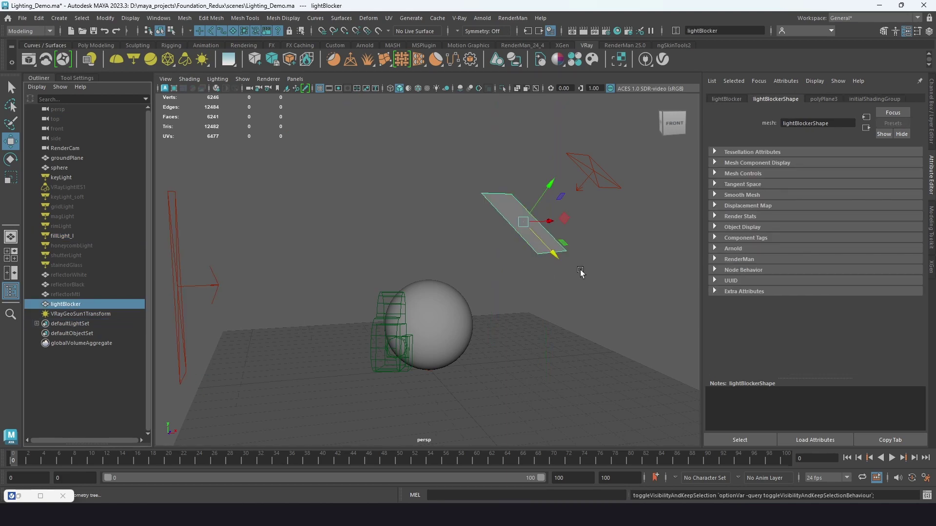
mouse_move(609, 300)
alt+mouse_down()
mouse_move(580, 315)
mouse_move(442, 324)
mouse_move(578, 317)
mouse_move(597, 304)
alt+mouse_up()
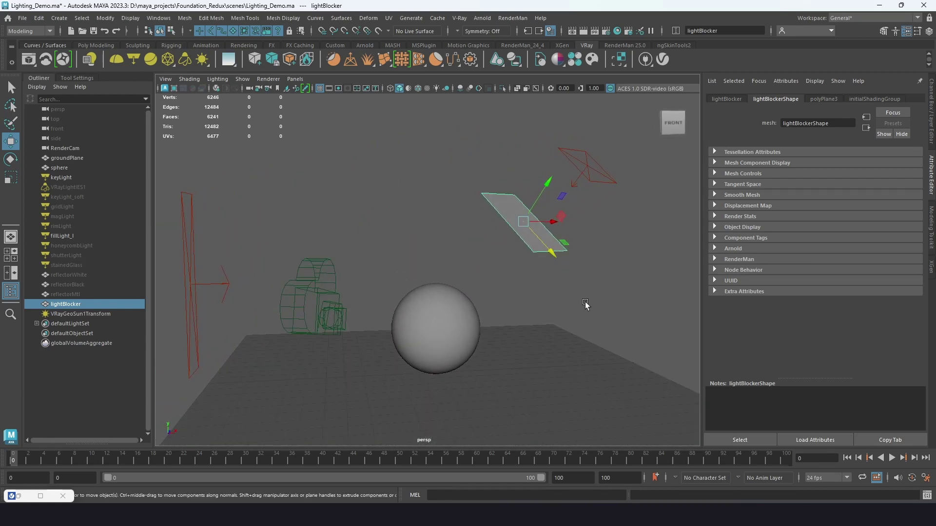
alt+drag(548, 346, 526, 343)
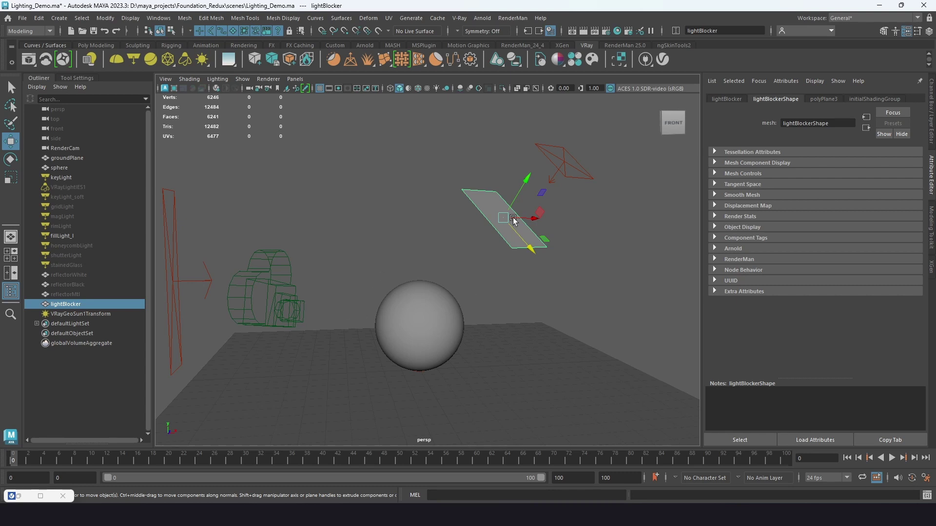
Restore the V-Ray Frame Buffer and compare the render with lightBlocker's position as seen from keyLight's direction.
click(18, 496)
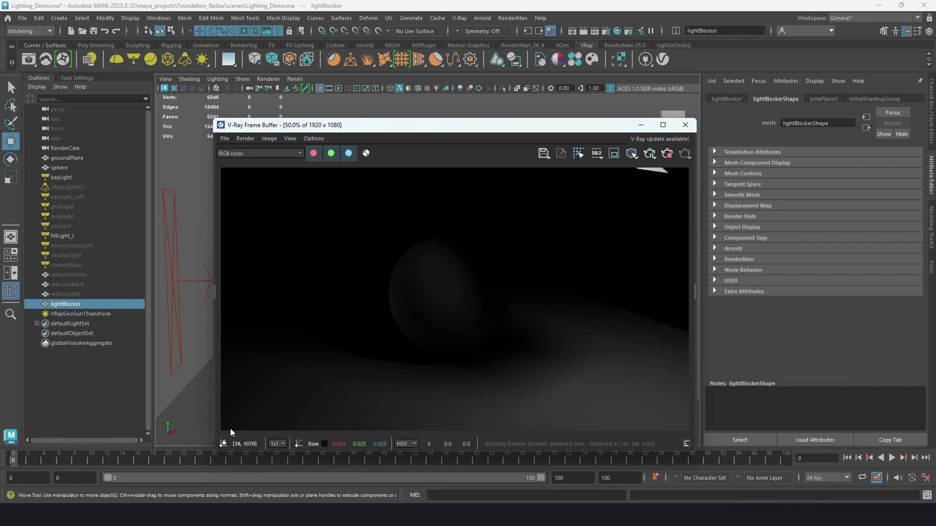
drag(438, 129, 374, 115)
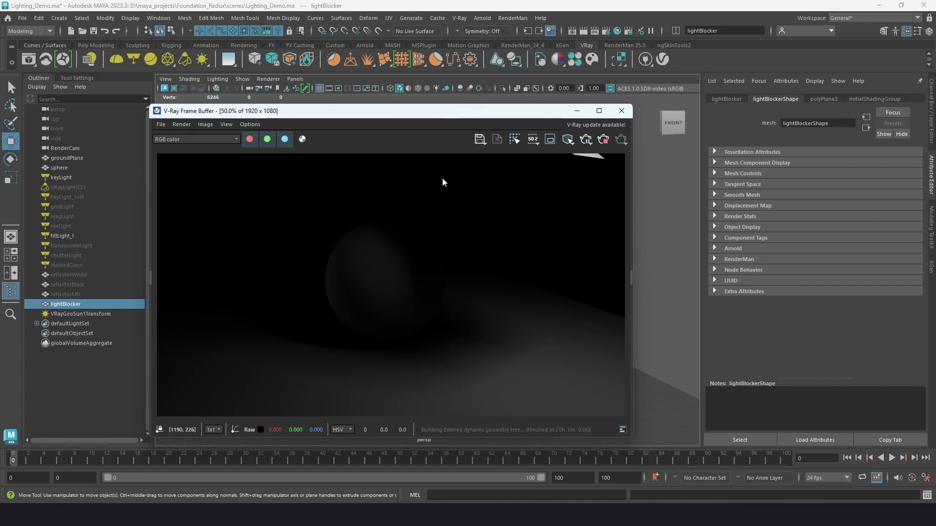
drag(427, 116, 182, 155)
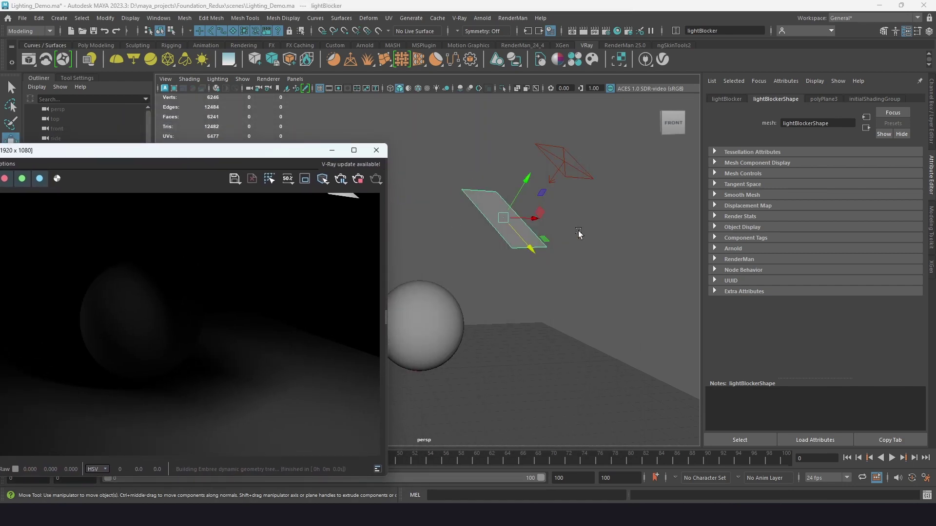
alt+drag(579, 233, 537, 276)
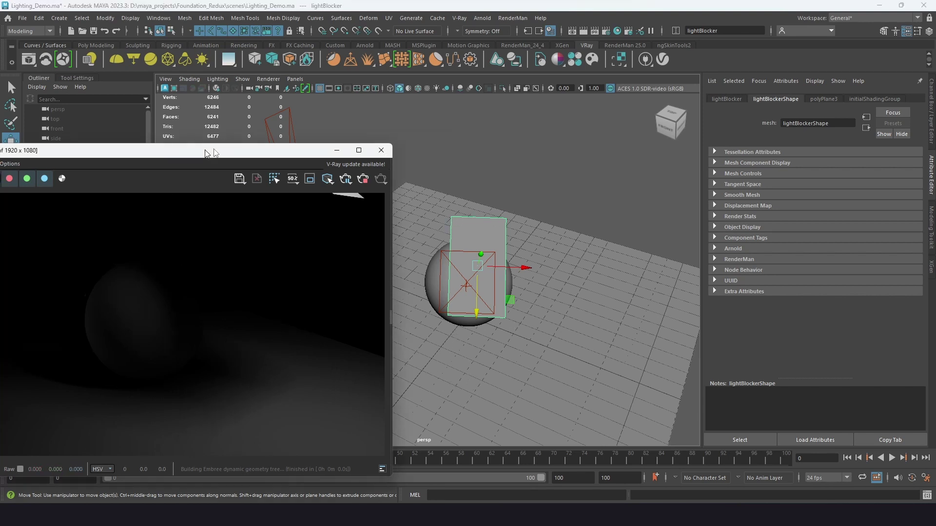
drag(171, 151, 386, 105)
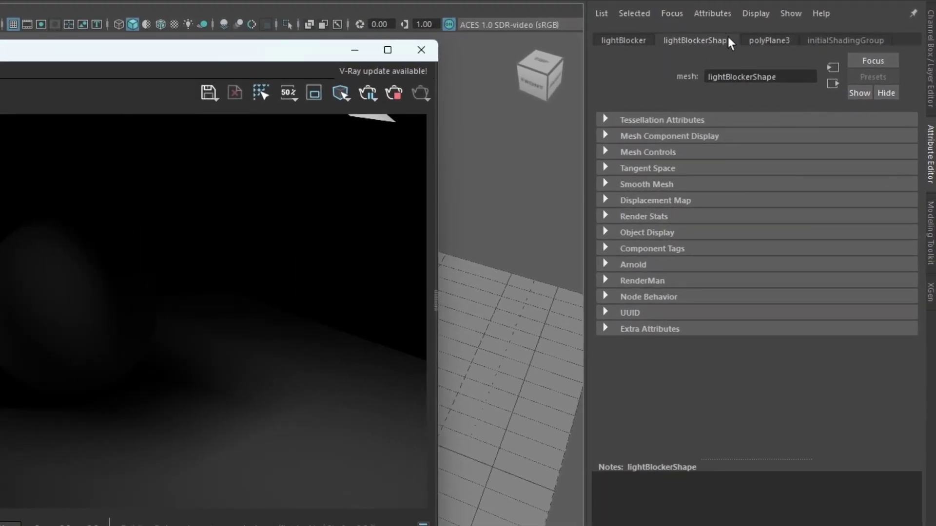
Expand lightBlockerShape's Arnold attributes and review its visibility and export settings.
click(613, 41)
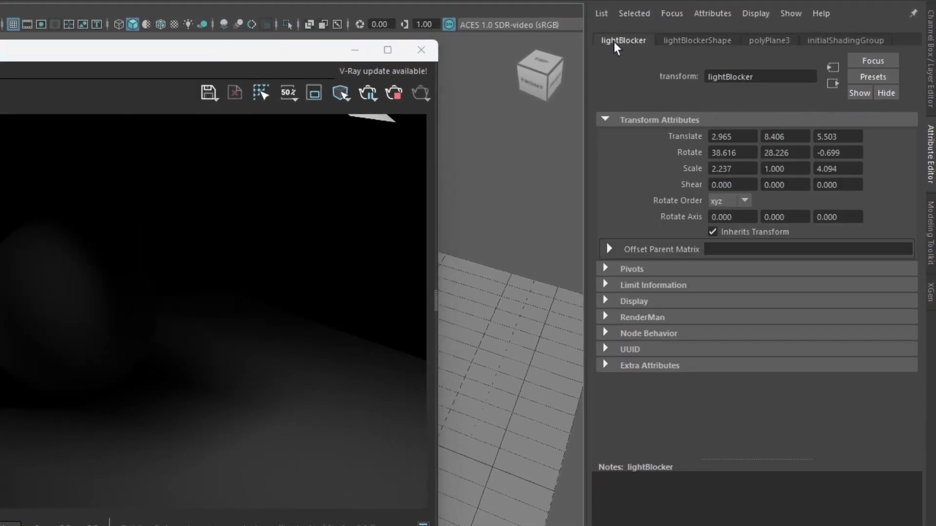
click(692, 37)
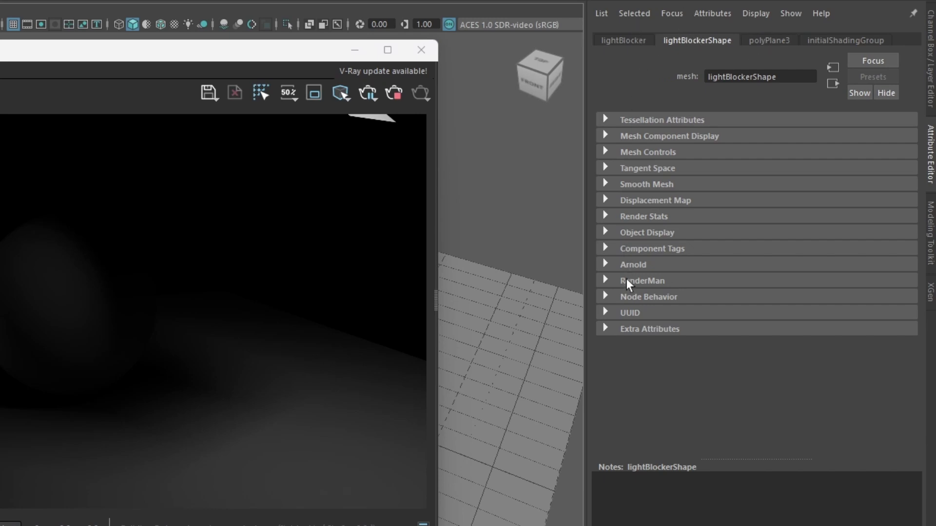
click(606, 264)
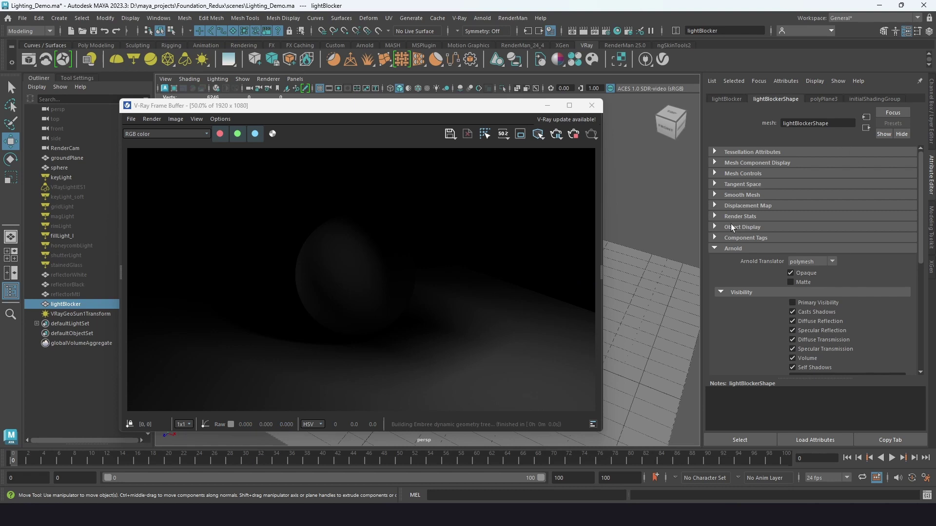
scroll(738, 316, down, 8)
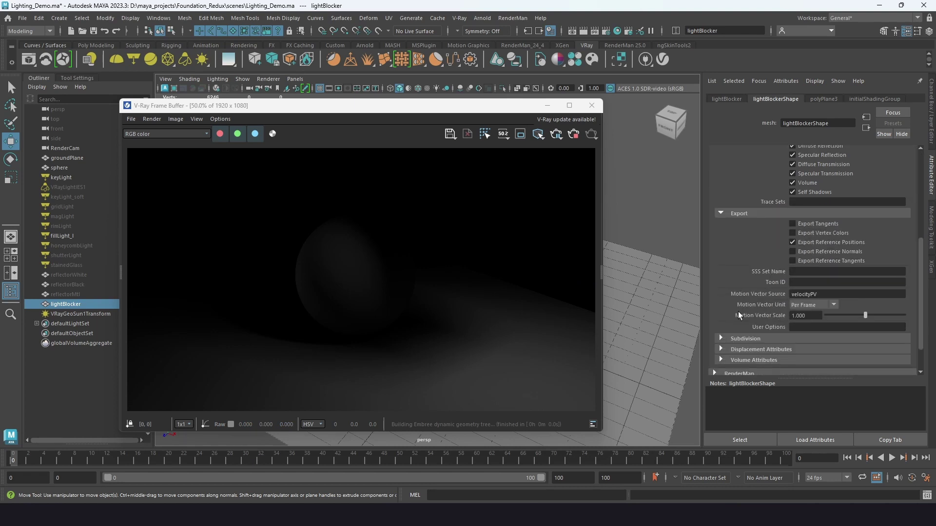
scroll(738, 312, up, 8)
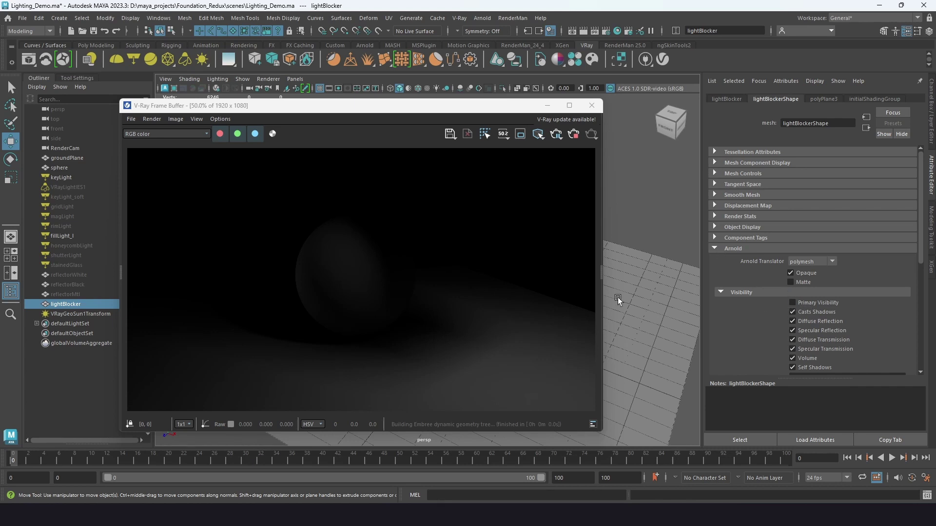
Minimize the V-Ray Frame Buffer and hide the lightBlocker plane.
click(365, 113)
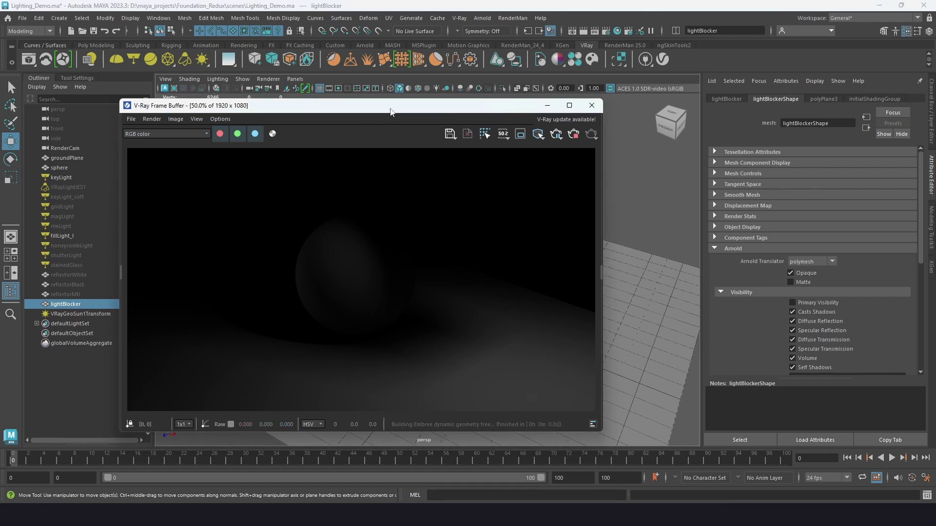
drag(390, 112, 467, 100)
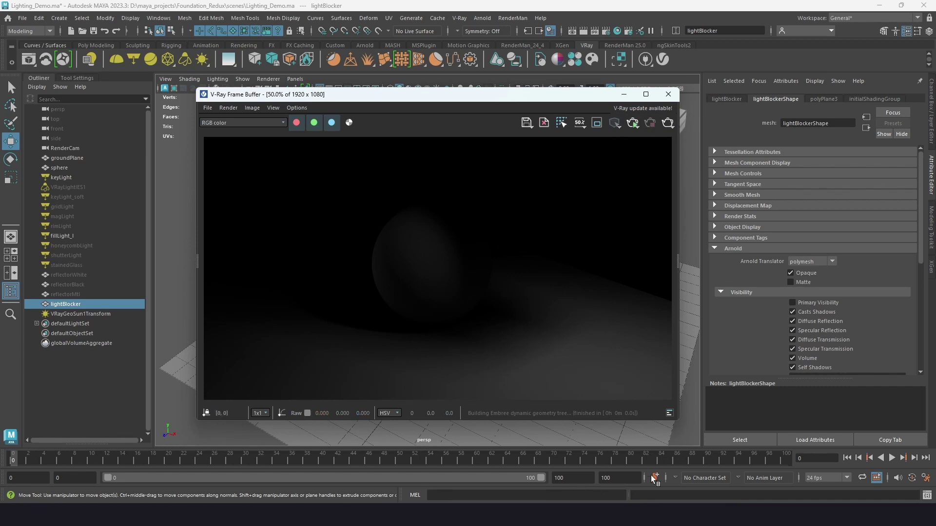
click(624, 94)
key(ctrl+h)
alt+drag(446, 358, 461, 355)
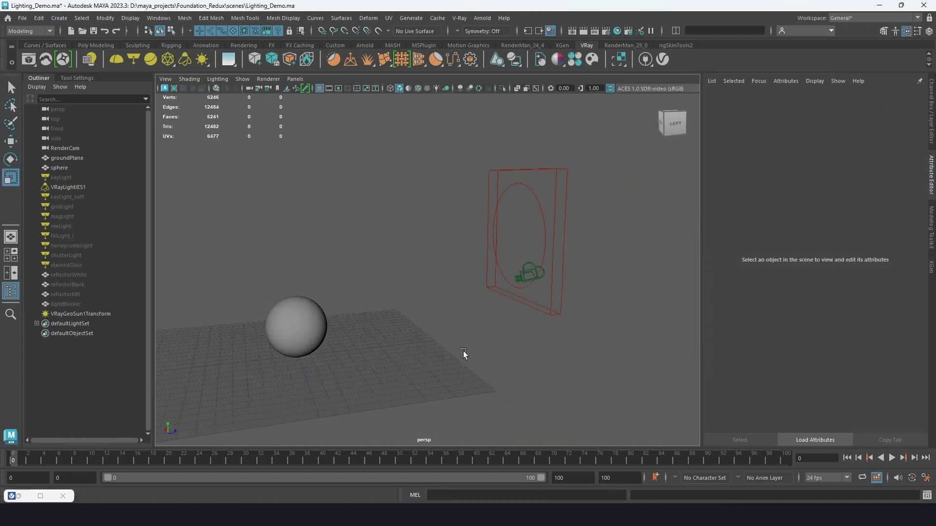
Select VRayLightIES1 in the viewport and restore the V-Ray Frame Buffer to view its render.
click(562, 214)
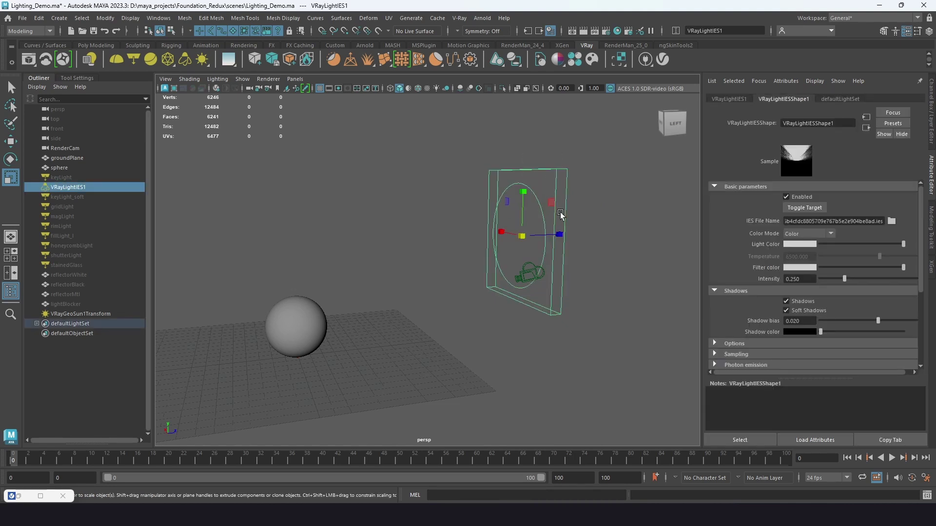
key(q)
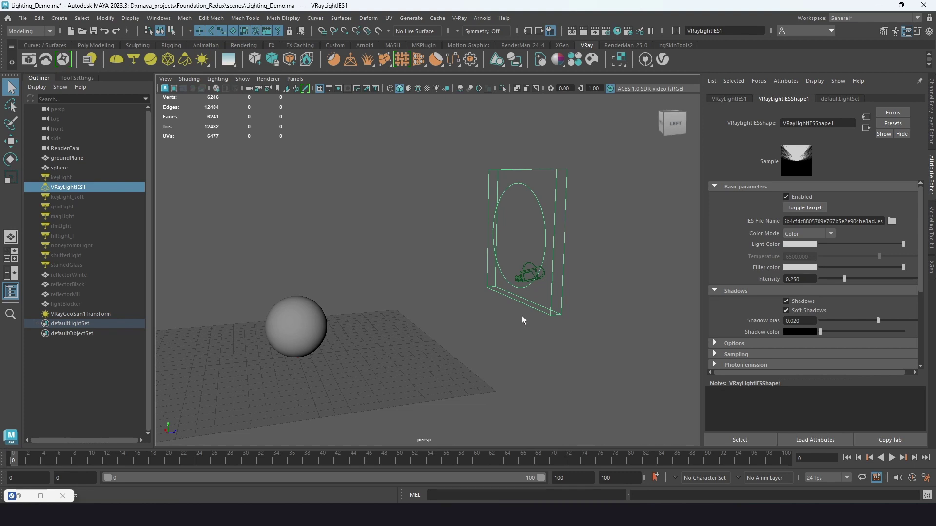
click(19, 496)
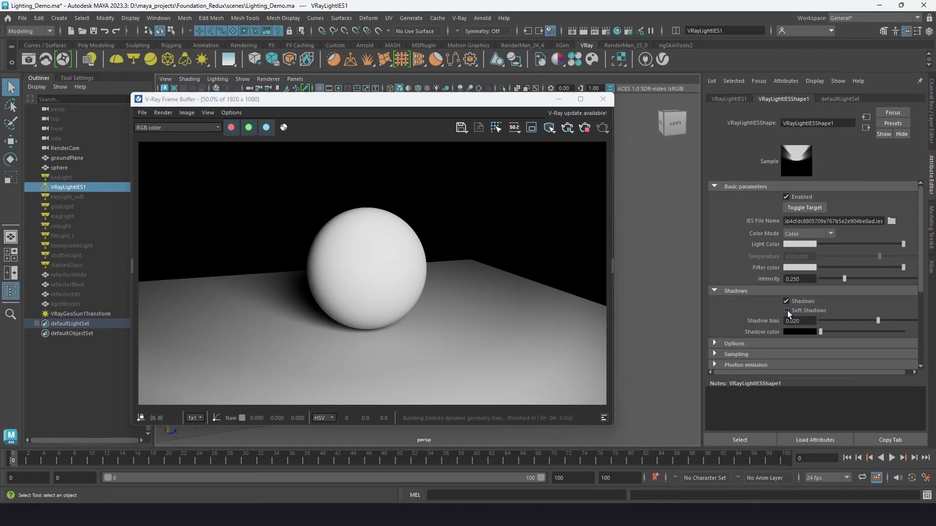
Compare VRayLightIES1's render with Soft Shadows disabled and enabled, leaving the option on and uncovering the light in the viewport.
click(713, 359)
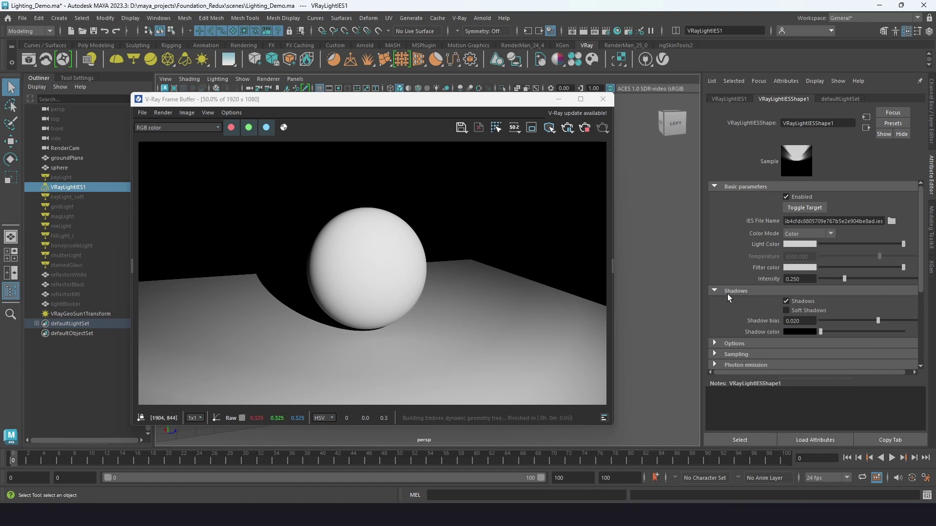
click(785, 311)
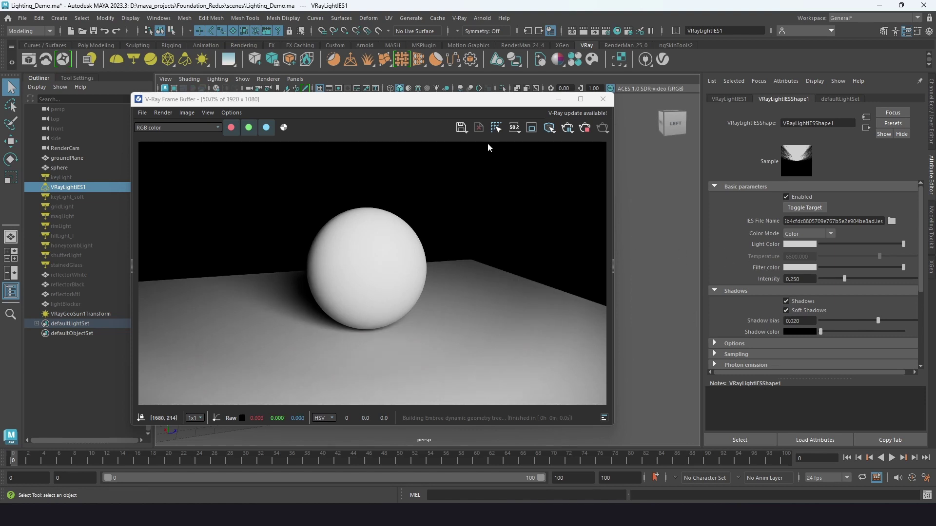
drag(455, 100, 295, 112)
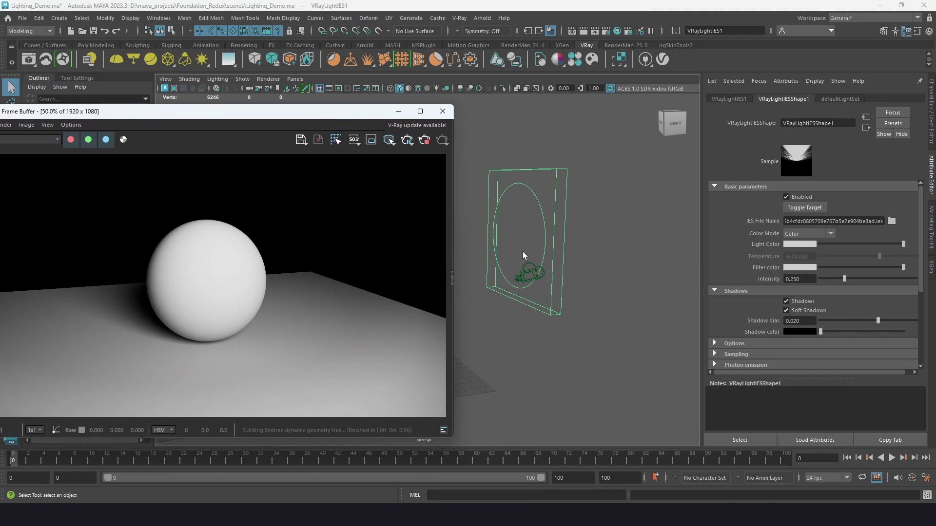
Set VRayLightIES1's shadow color to pure blue and examine the sphere's shadow in the render.
drag(241, 118, 445, 112)
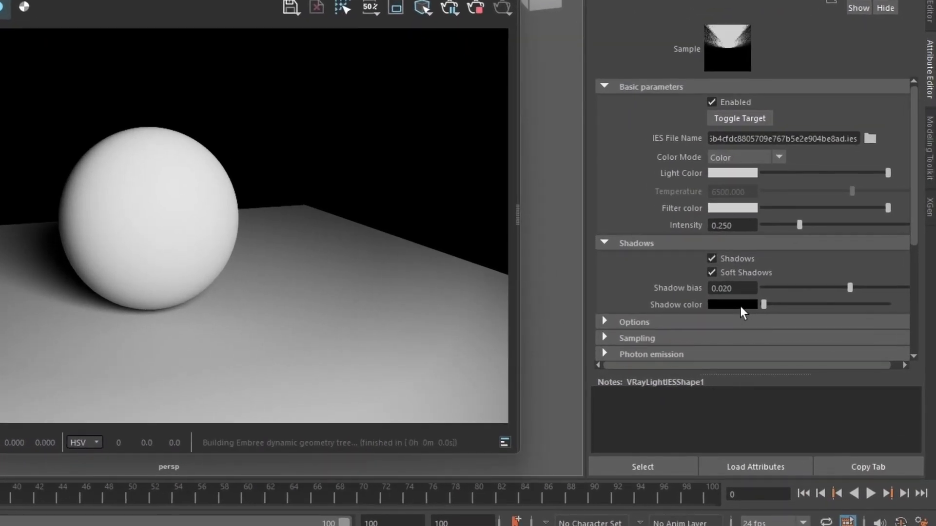
click(740, 306)
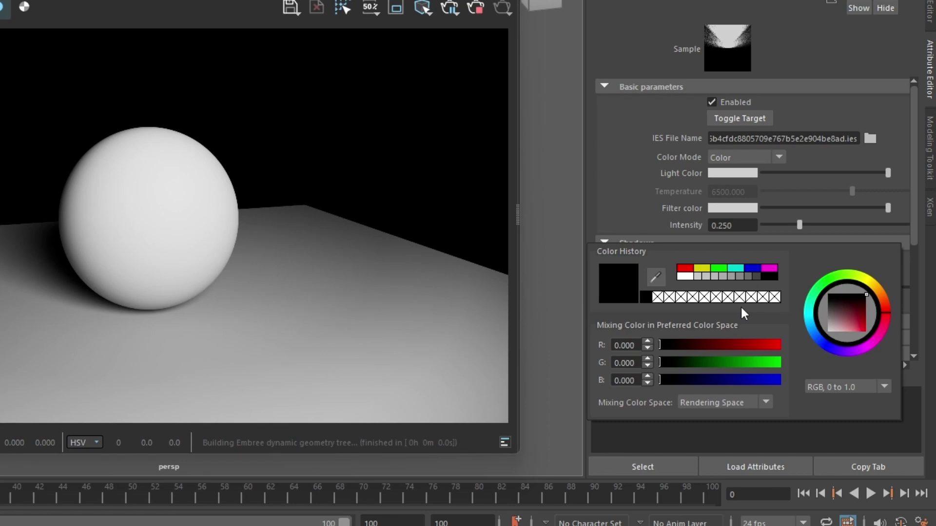
click(757, 267)
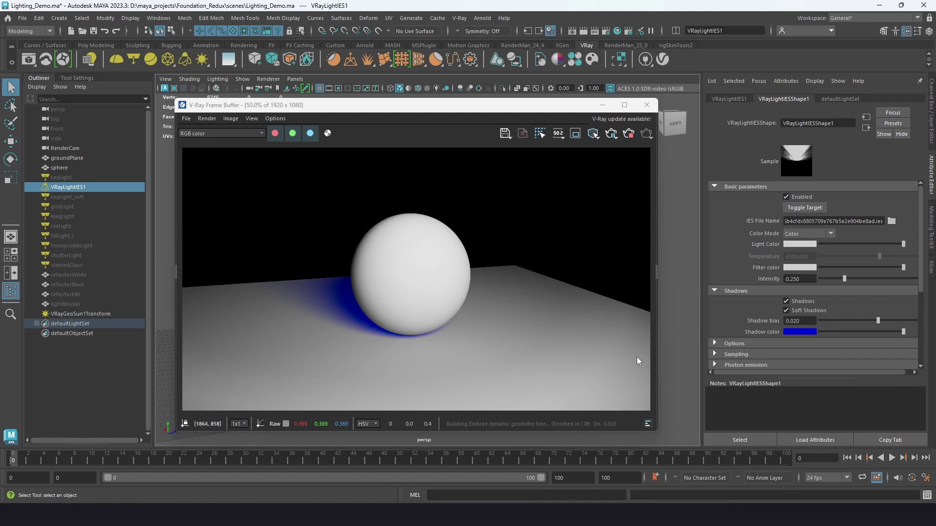
Change VRayLightIES1's shadow color to purple with R 0.204, G 0.000 and B 1.000.
click(801, 332)
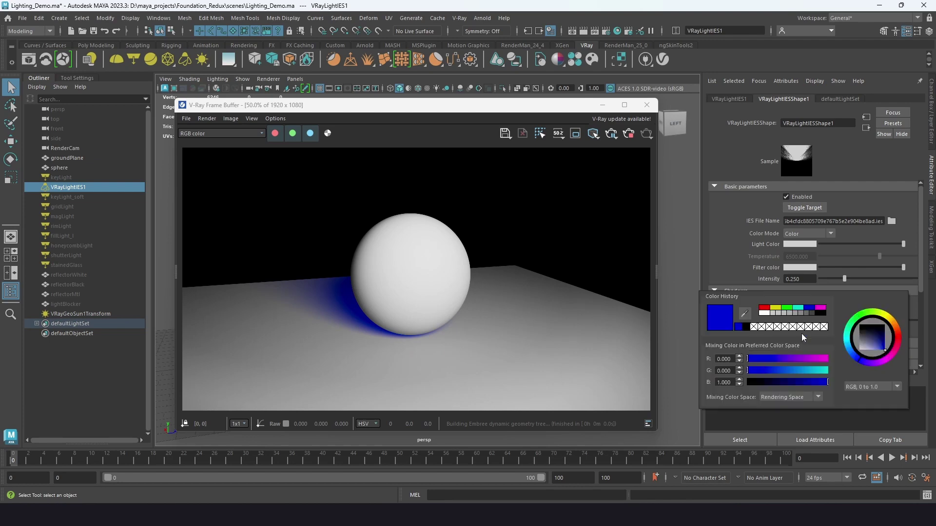
click(820, 308)
click(793, 359)
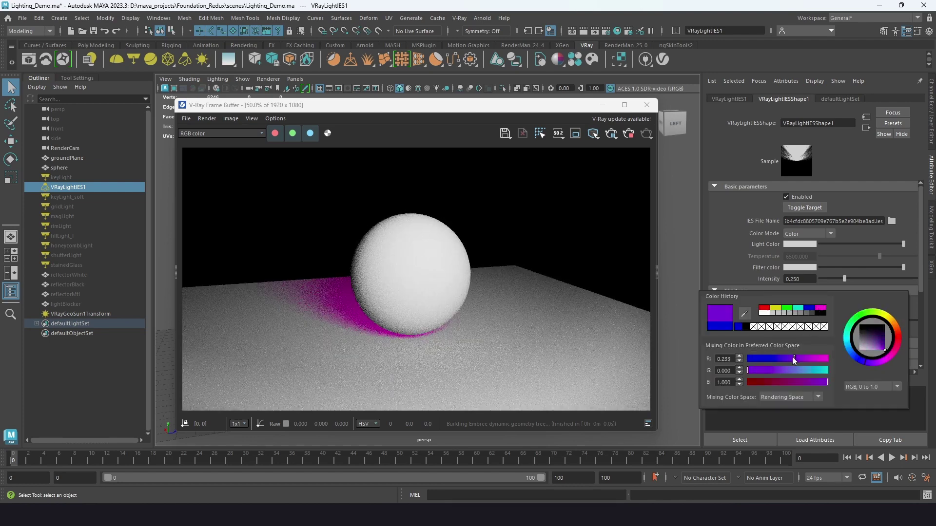
drag(792, 361, 791, 360)
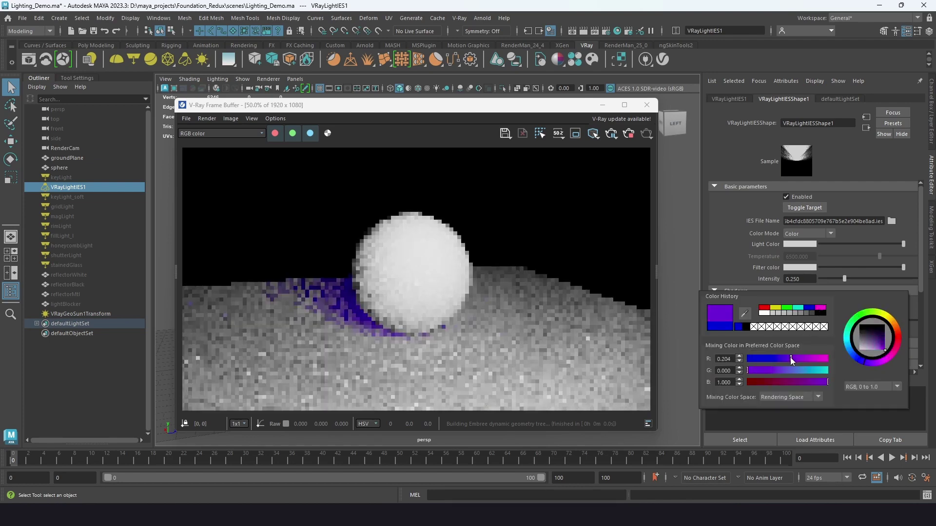
Mix the shadow color in HSV, lower its saturation to a muted dark purple, and minimize the frame buffer.
click(871, 387)
click(868, 408)
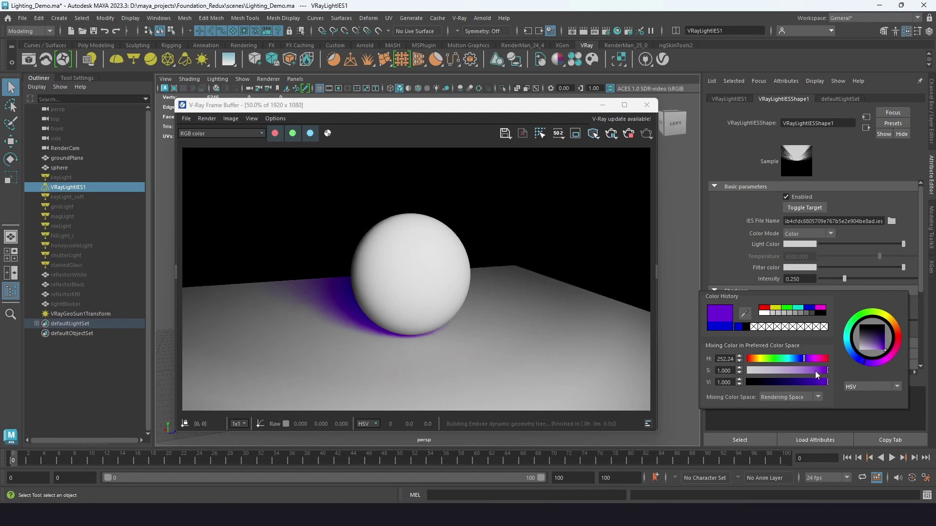
drag(817, 371, 783, 375)
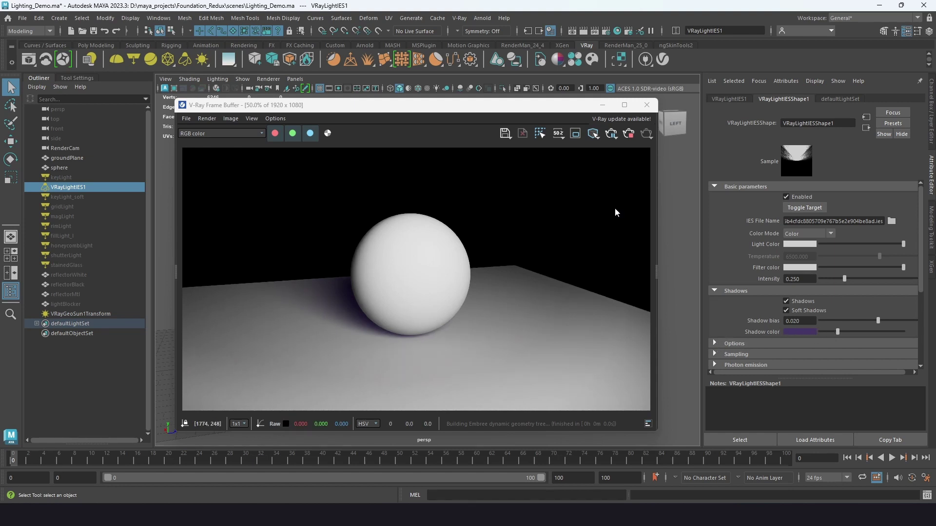
click(602, 110)
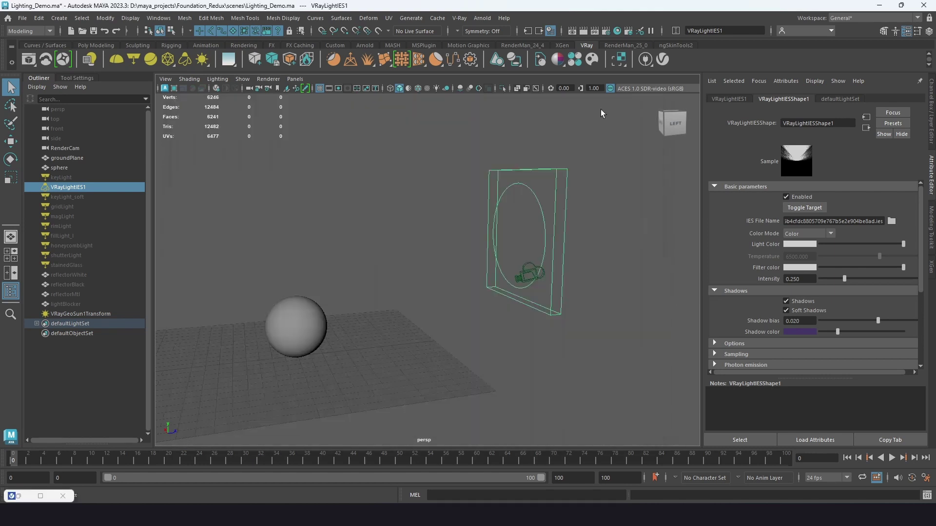
Expand VRayLightIES1's Options section and review its contribution and light shape settings.
click(722, 344)
scroll(736, 322, down, 3)
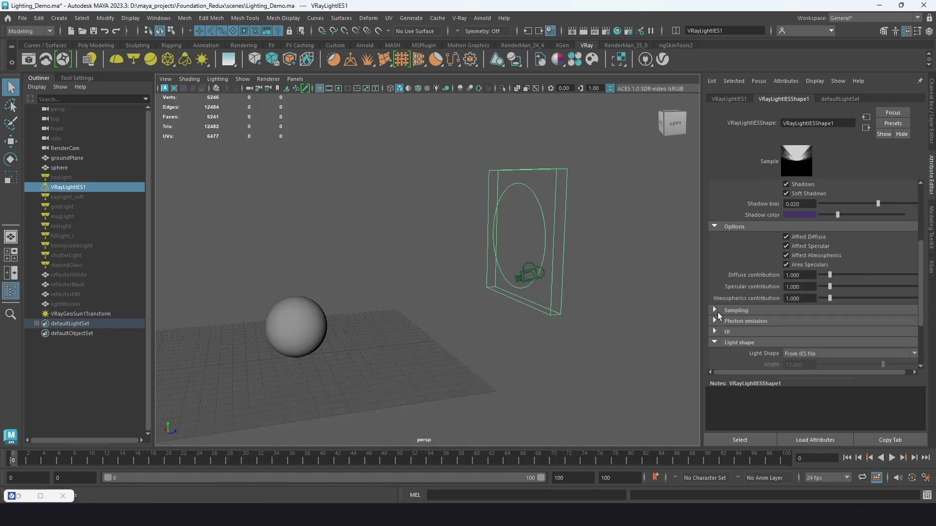
scroll(758, 315, up, 2)
scroll(759, 315, up, 1)
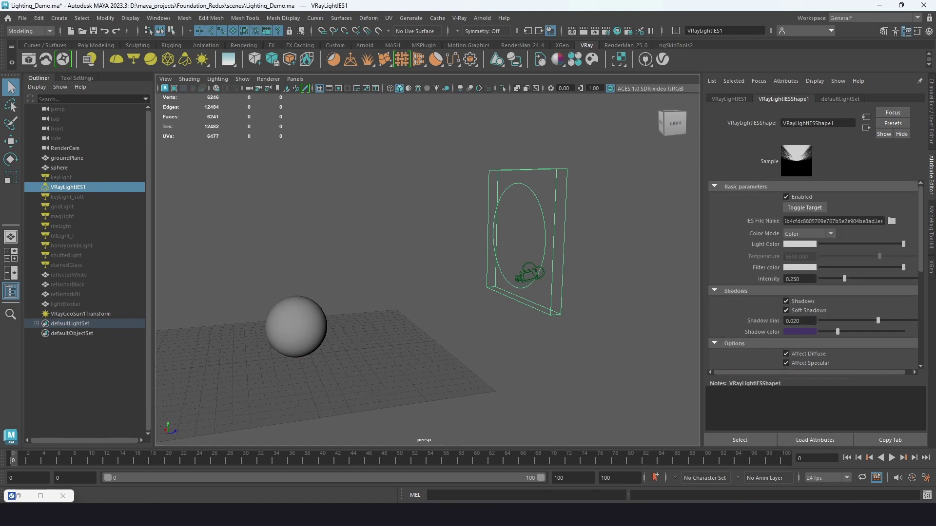
Switch to the ies library site in the browser and look through its catalogue of IES light profiles.
key(alt+Tab)
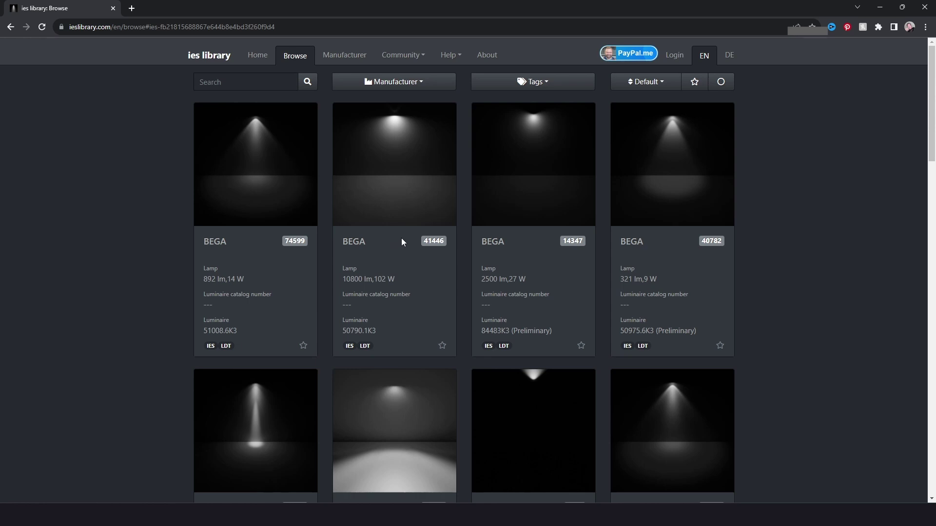
scroll(773, 285, down, 2)
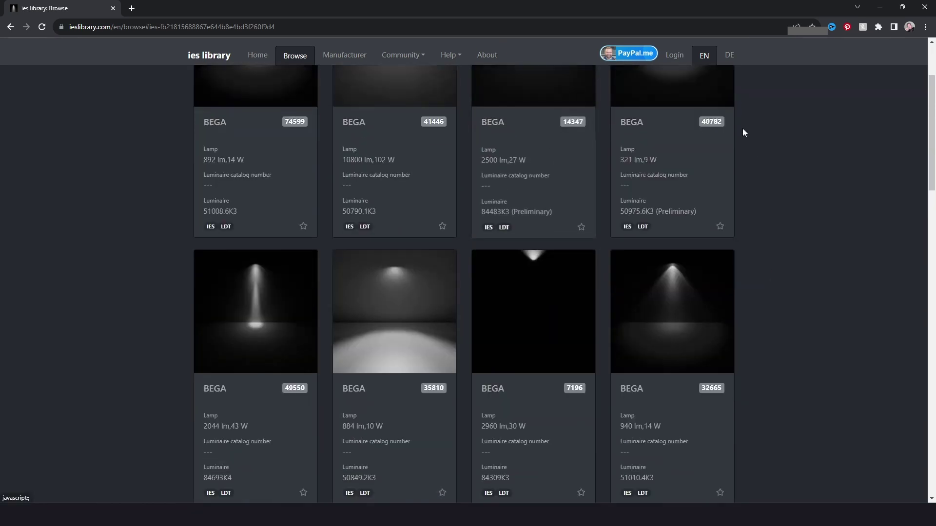
scroll(741, 334, down, 2)
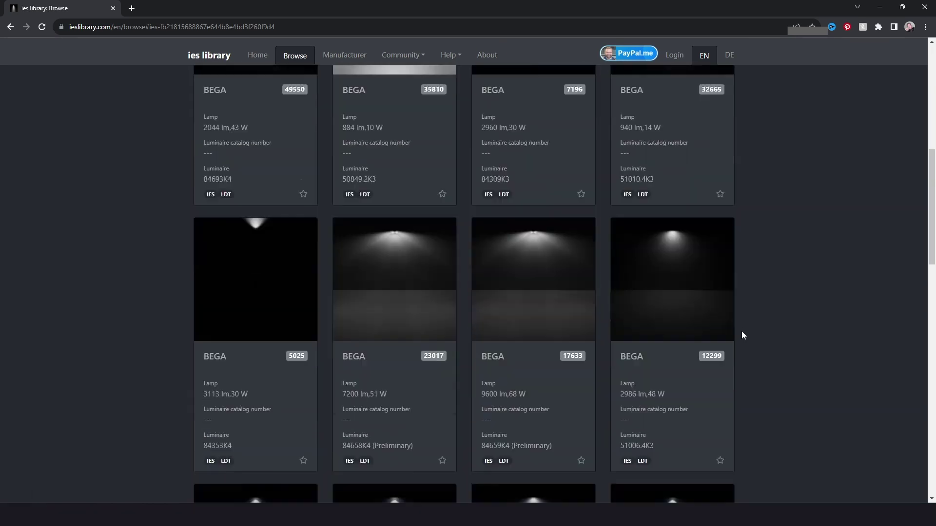
scroll(741, 331, up, 4)
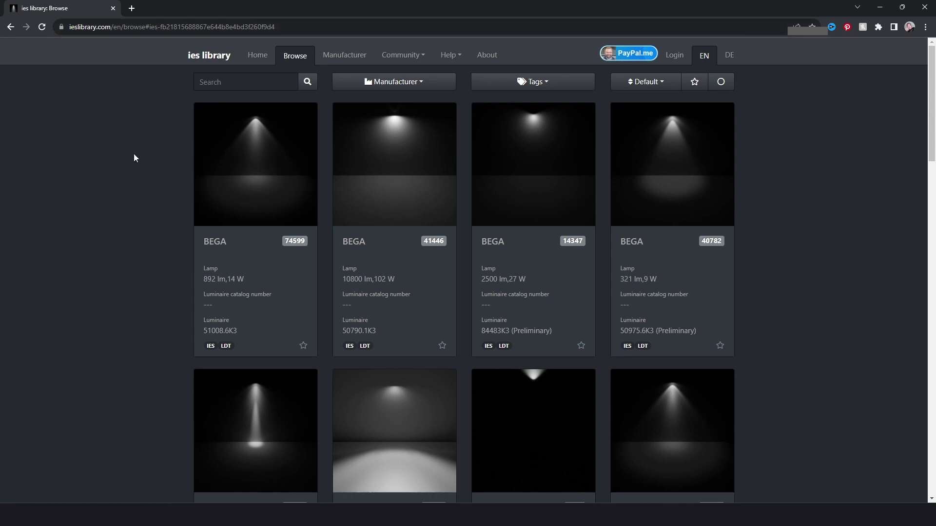
mouse_move(482, 378)
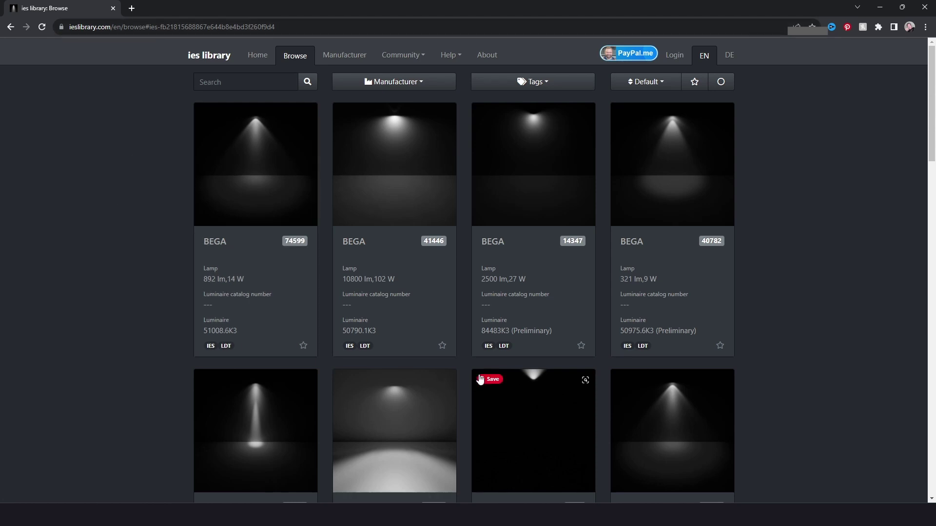